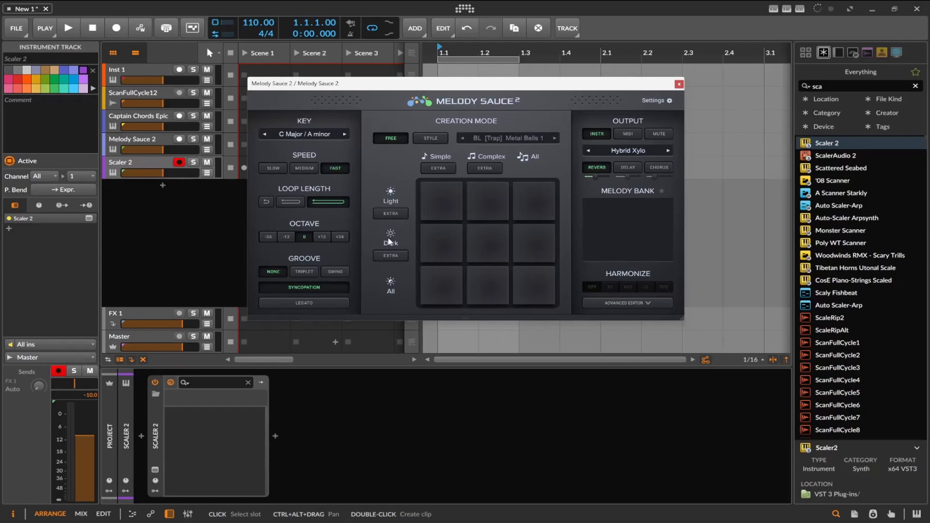
Generate a Dark Complex melody and select the Melody Sauce 2 track, keeping the plug-in window clear of the track list
{"action": "left_click", "coordinate": [494, 243]}
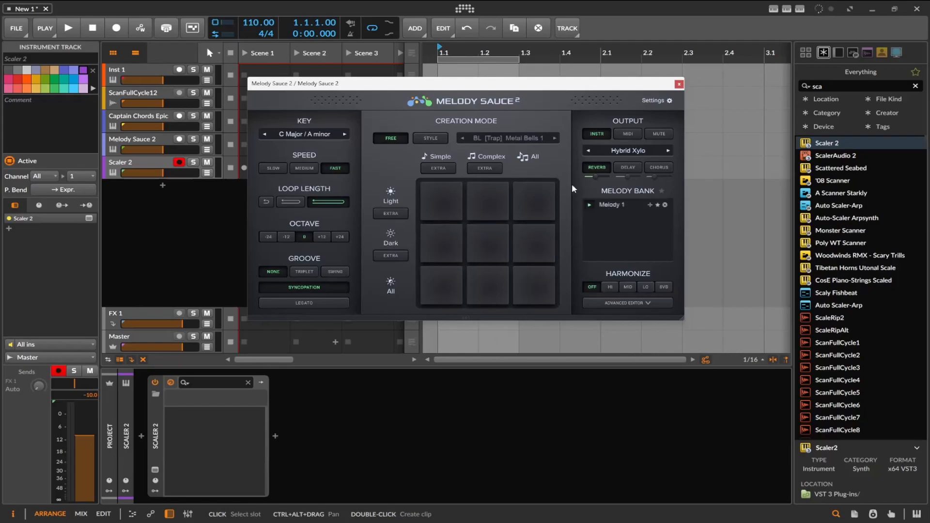
{"action": "left_click_drag", "start_coordinate": [536, 85], "coordinate": [607, 249]}
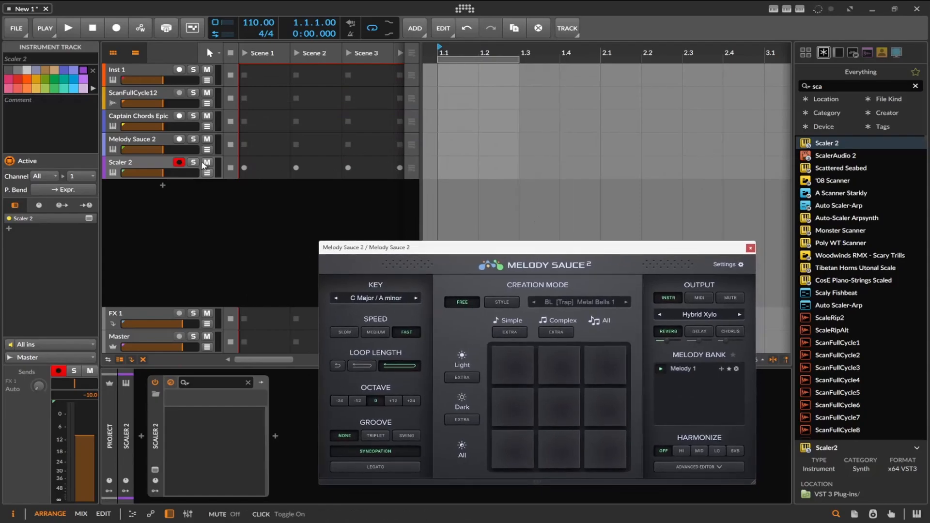
{"action": "left_click", "coordinate": [131, 138]}
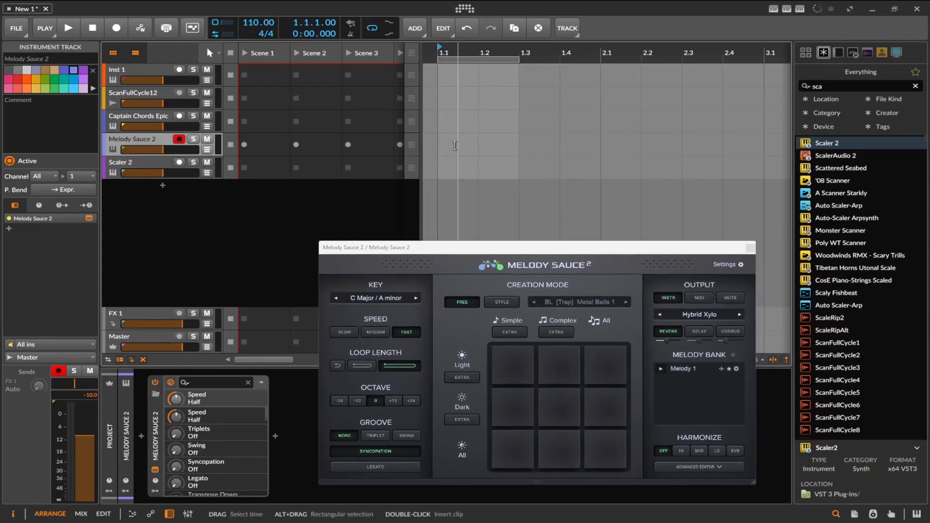
{"action": "left_click_drag", "start_coordinate": [437, 250], "coordinate": [400, 123]}
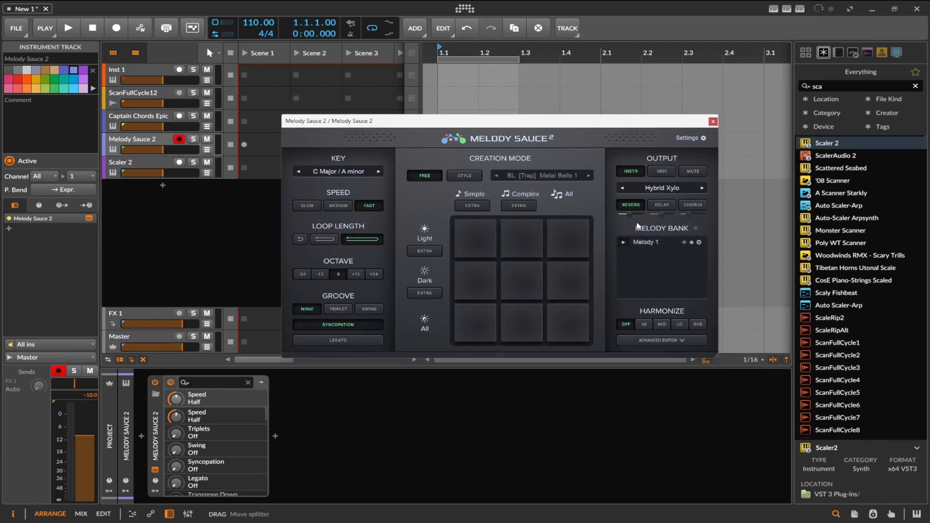
Start playback, generate Dark Simple, Light Simple and Light Complex melodies, and stop the transport
{"action": "left_click", "coordinate": [74, 28]}
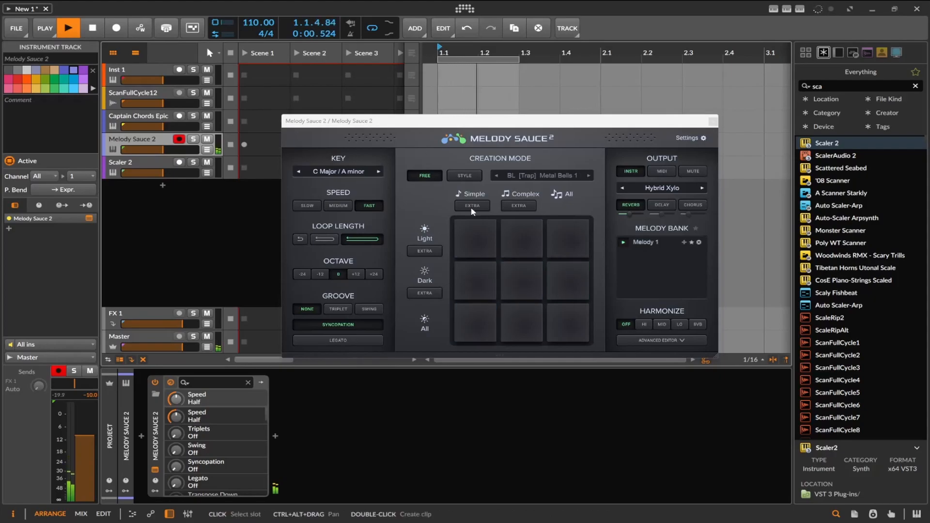
{"action": "left_click", "coordinate": [486, 280]}
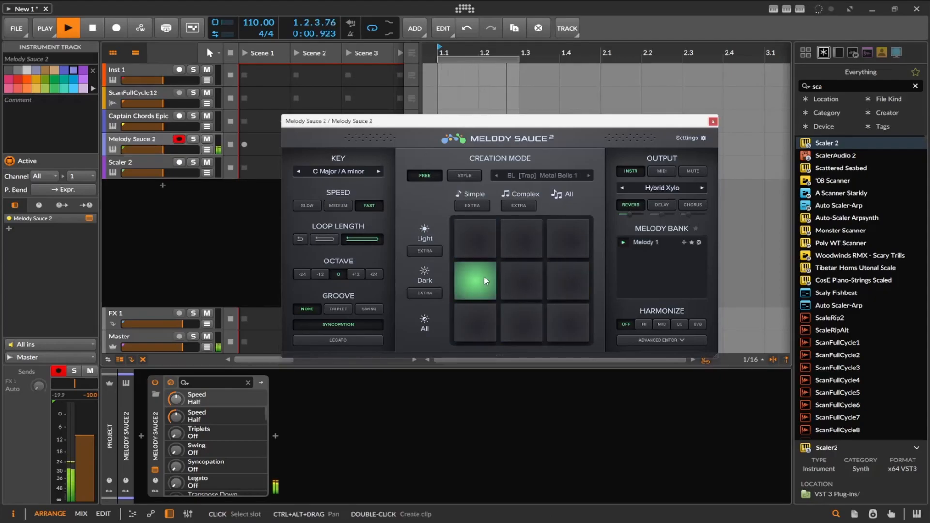
{"action": "left_click", "coordinate": [484, 250]}
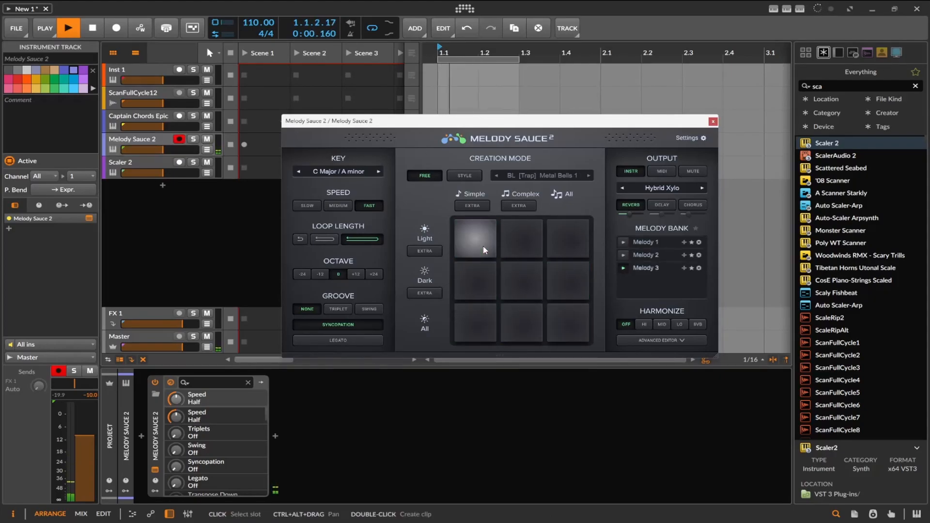
{"action": "left_click", "coordinate": [523, 250]}
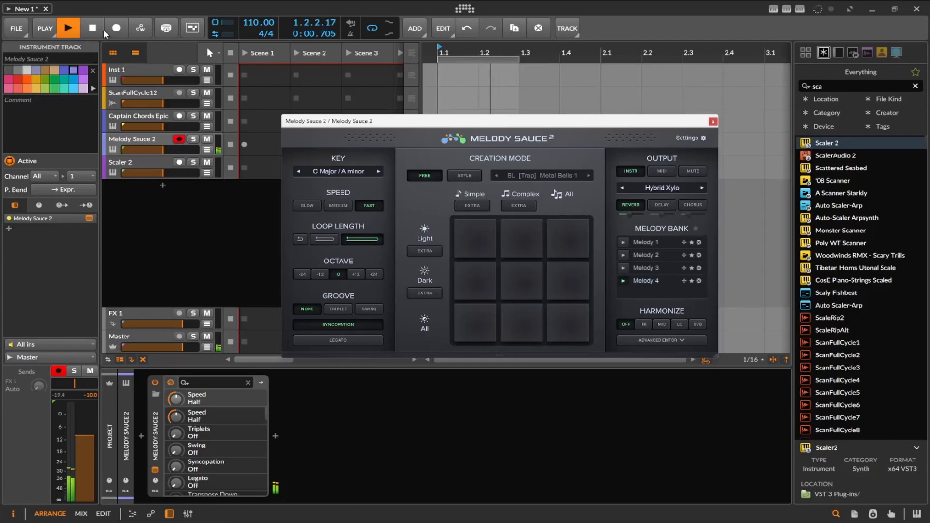
{"action": "left_click", "coordinate": [166, 139]}
{"action": "key", "text": "space"}
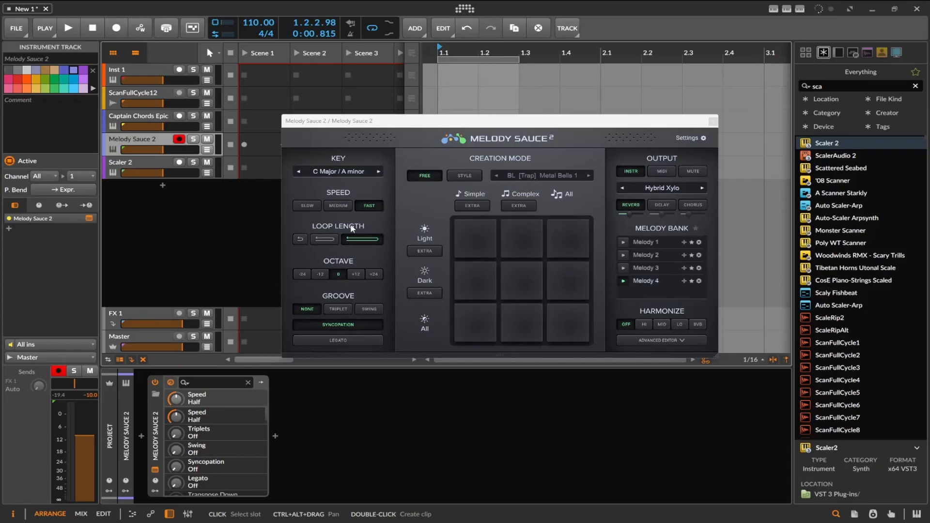
Search the browser for "pol" and add the Polymer synth after Melody Sauce 2 on its track
{"action": "left_click", "coordinate": [827, 88]}
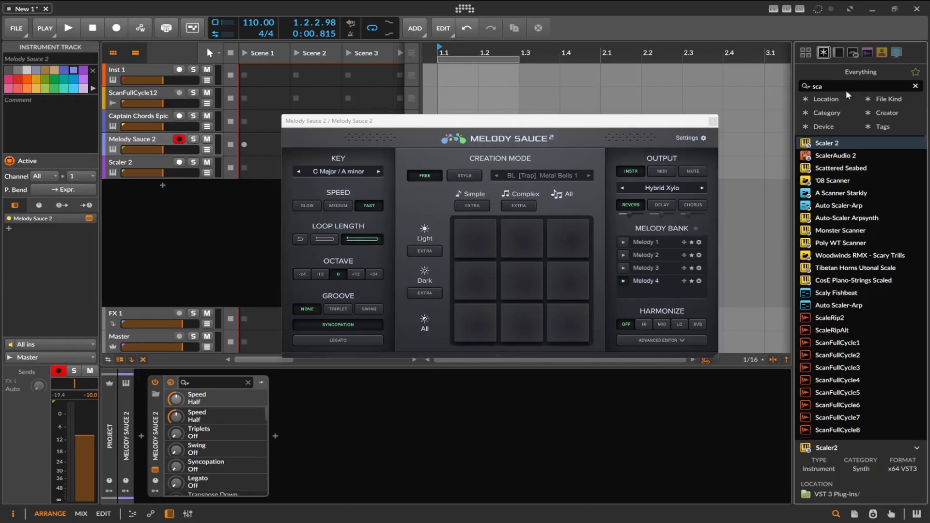
{"action": "double_click", "coordinate": [827, 88]}
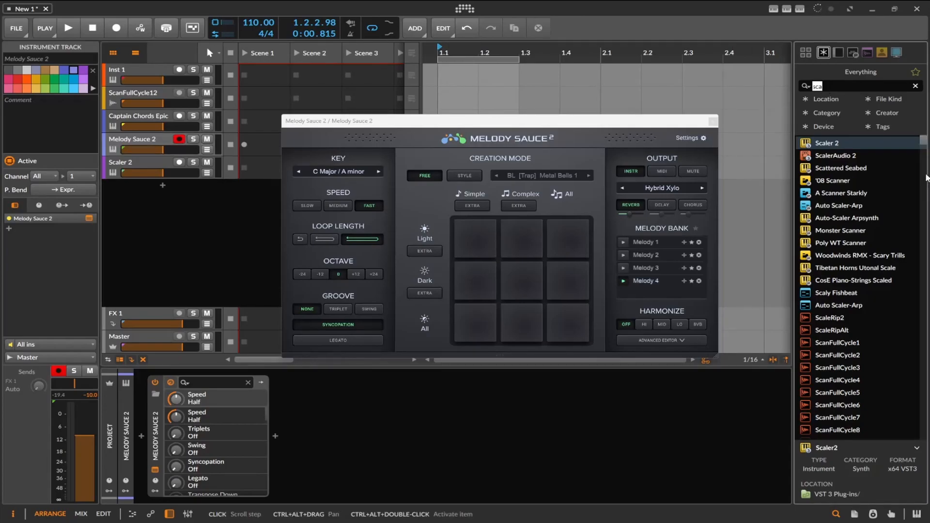
{"action": "scroll", "coordinate": [883, 210], "scroll_direction": "down", "scroll_amount": 10}
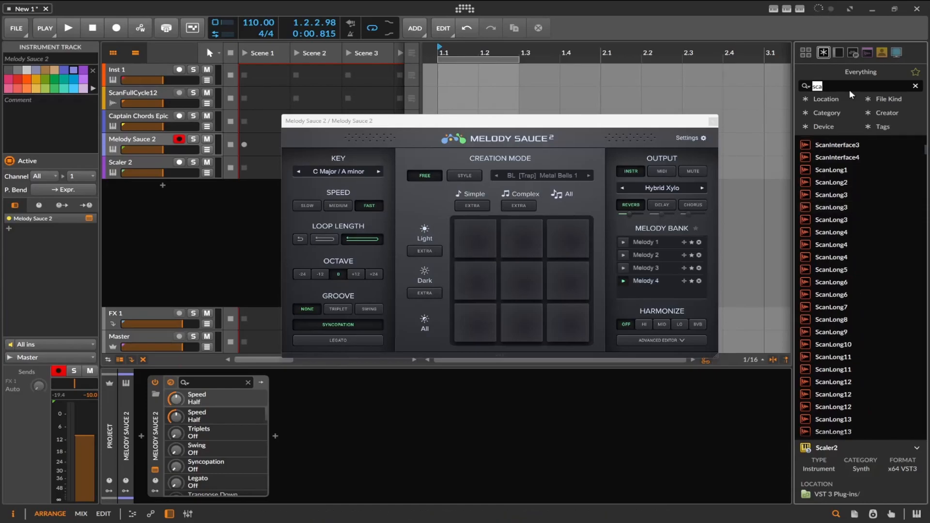
{"action": "type", "text": "p"}
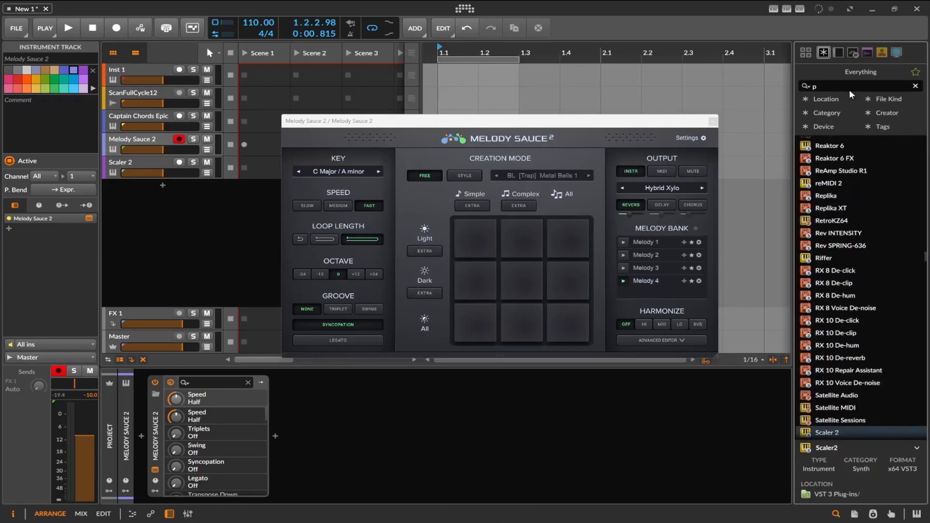
{"action": "scroll", "coordinate": [844, 297], "scroll_direction": "down", "scroll_amount": 10}
{"action": "scroll", "coordinate": [844, 296], "scroll_direction": "up", "scroll_amount": 8}
{"action": "scroll", "coordinate": [841, 294], "scroll_direction": "up", "scroll_amount": 15}
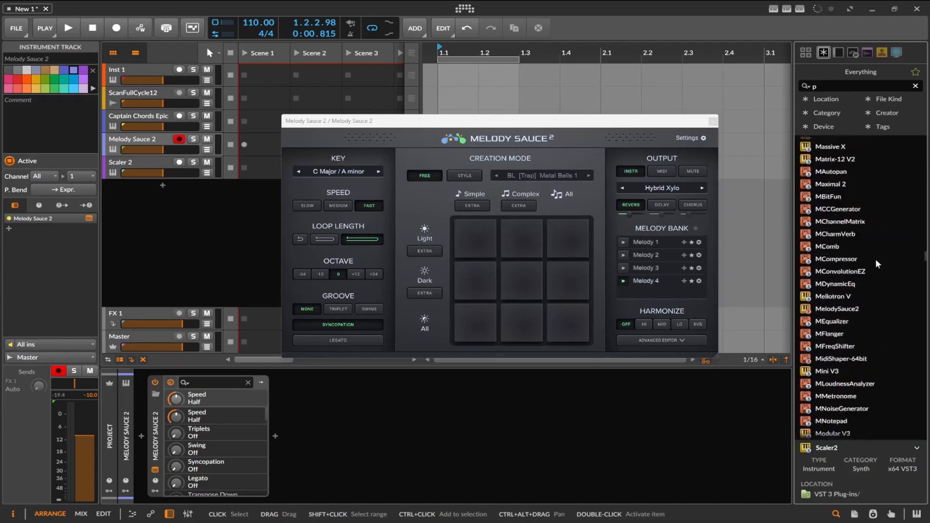
{"action": "scroll", "coordinate": [875, 259], "scroll_direction": "down", "scroll_amount": 20}
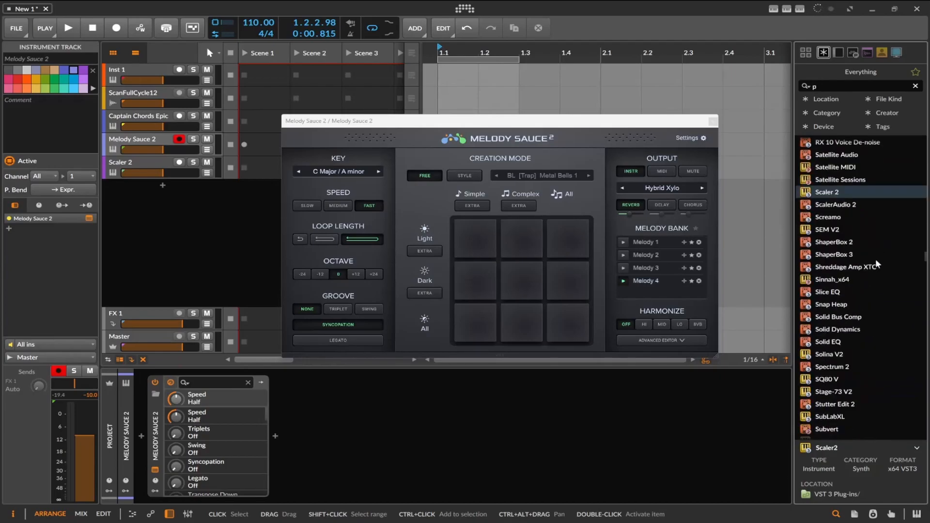
{"action": "scroll", "coordinate": [876, 258], "scroll_direction": "up", "scroll_amount": 20}
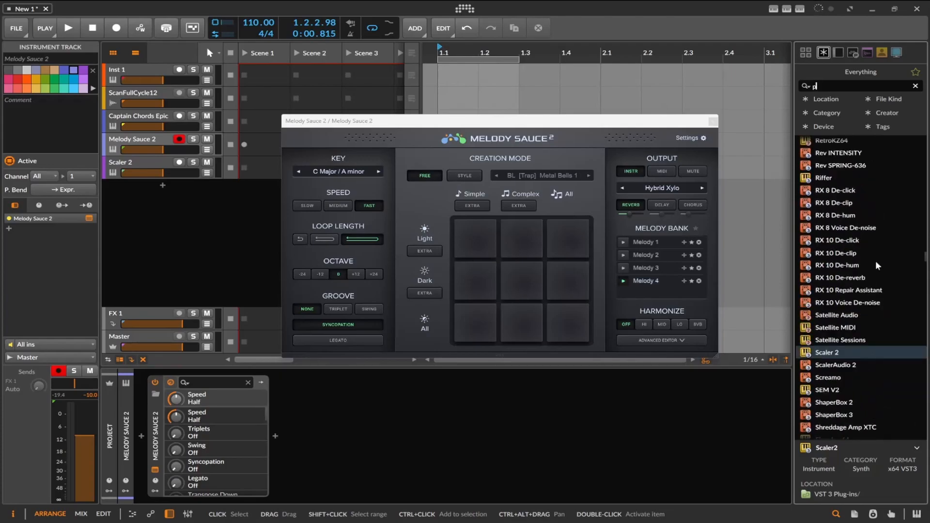
{"action": "scroll", "coordinate": [875, 258], "scroll_direction": "down", "scroll_amount": 5}
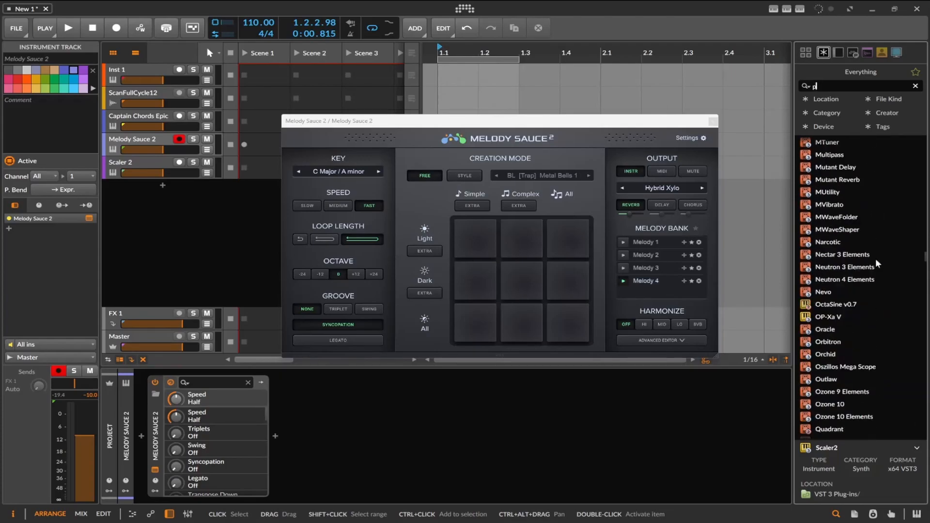
{"action": "scroll", "coordinate": [872, 264], "scroll_direction": "down", "scroll_amount": 4}
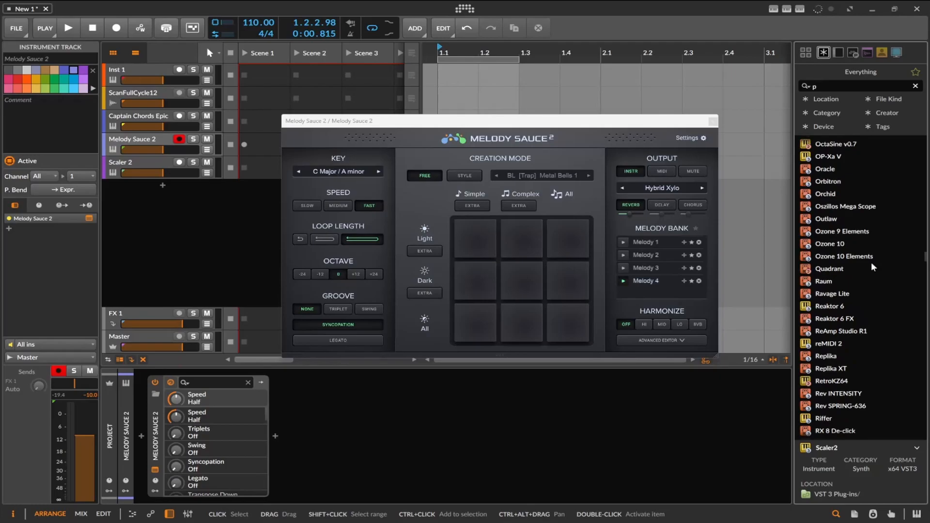
{"action": "scroll", "coordinate": [871, 264], "scroll_direction": "down", "scroll_amount": 1}
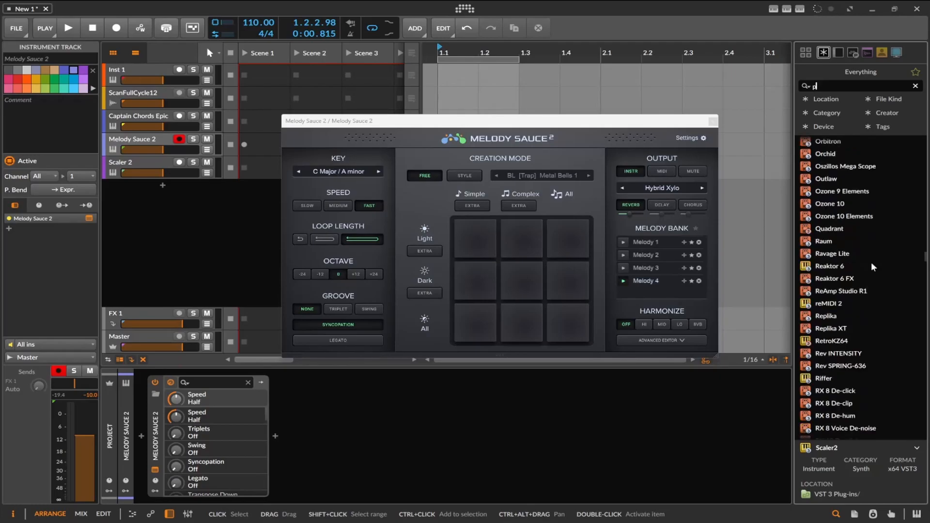
{"action": "scroll", "coordinate": [870, 263], "scroll_direction": "up", "scroll_amount": 1}
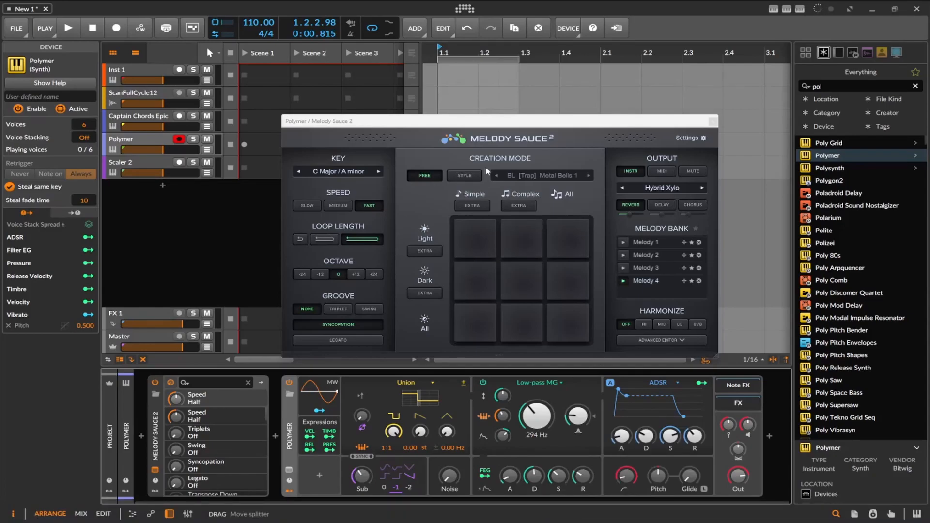
Switch Melody Sauce 2's output to MIDI during playback and audition Melody 1 through Polymer
{"action": "left_click", "coordinate": [69, 28]}
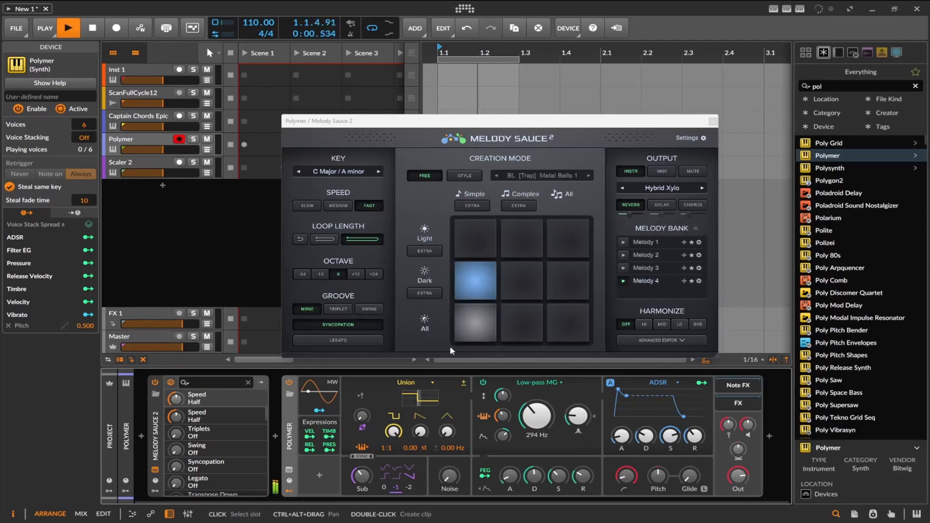
{"action": "left_click", "coordinate": [658, 172]}
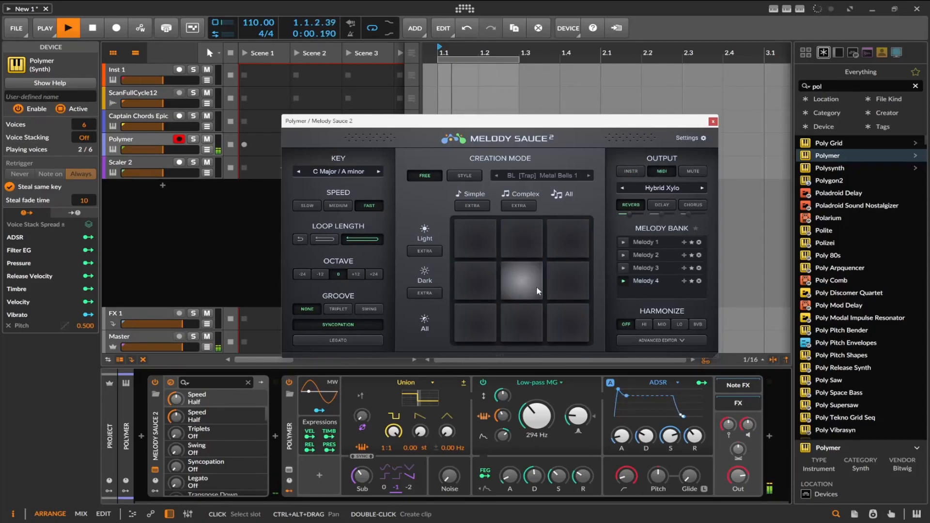
{"action": "left_click", "coordinate": [623, 242]}
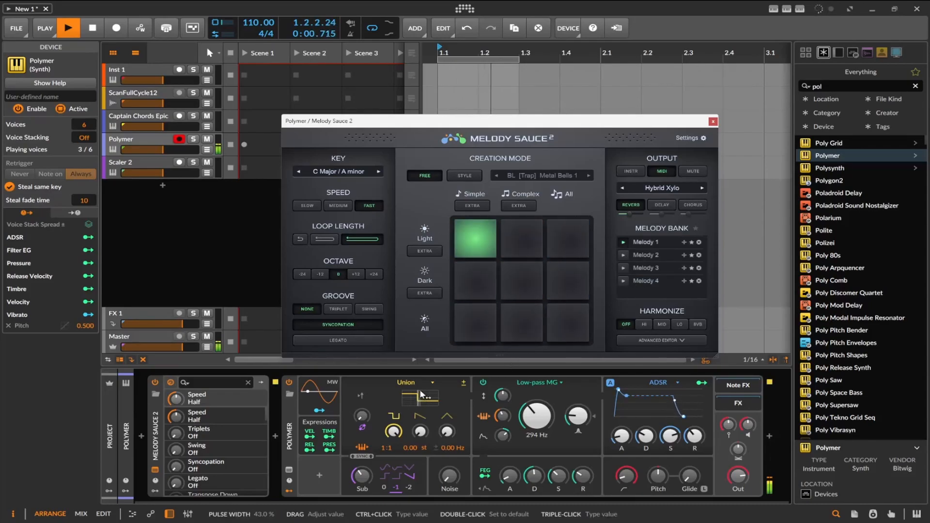
{"action": "left_click", "coordinate": [92, 28]}
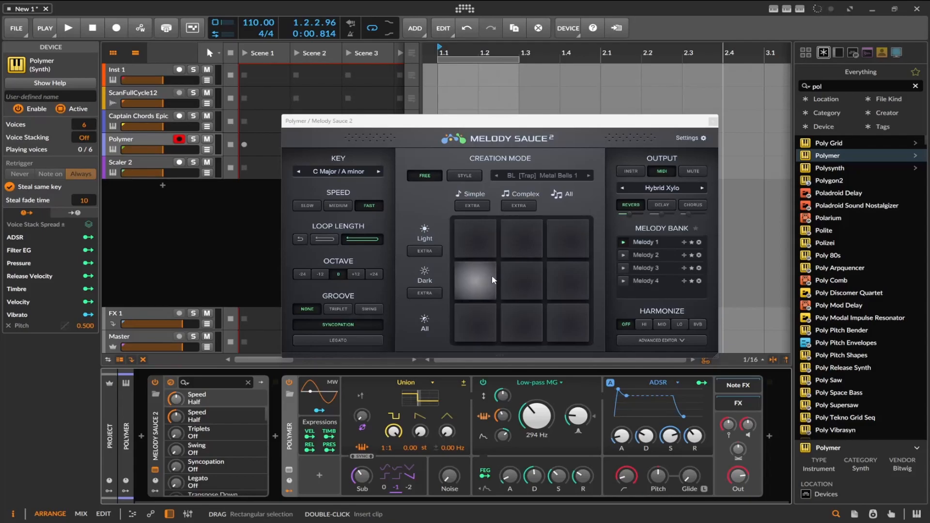
Choose the middle loop length and Medium speed, and generate and play a new Dark Complex melody
{"action": "left_click", "coordinate": [320, 238]}
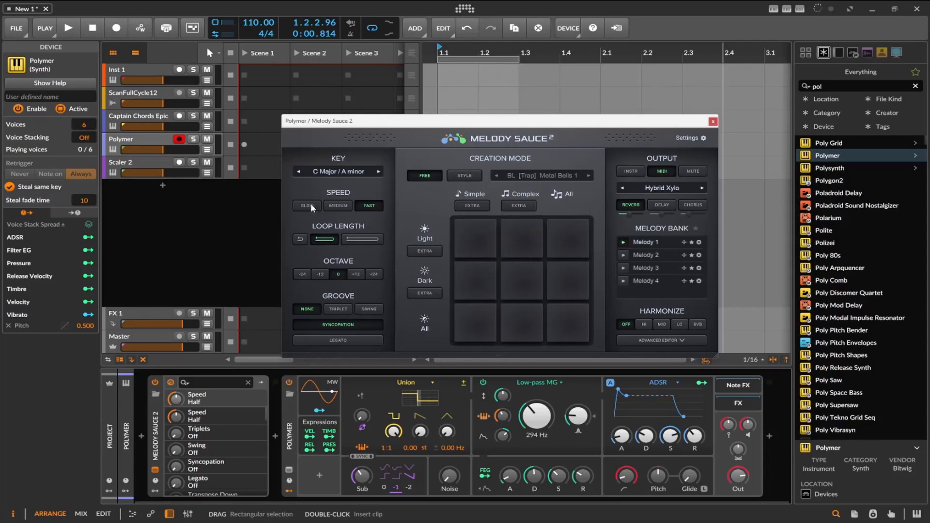
{"action": "left_click", "coordinate": [337, 205]}
{"action": "left_click", "coordinate": [519, 279]}
{"action": "left_click", "coordinate": [69, 29]}
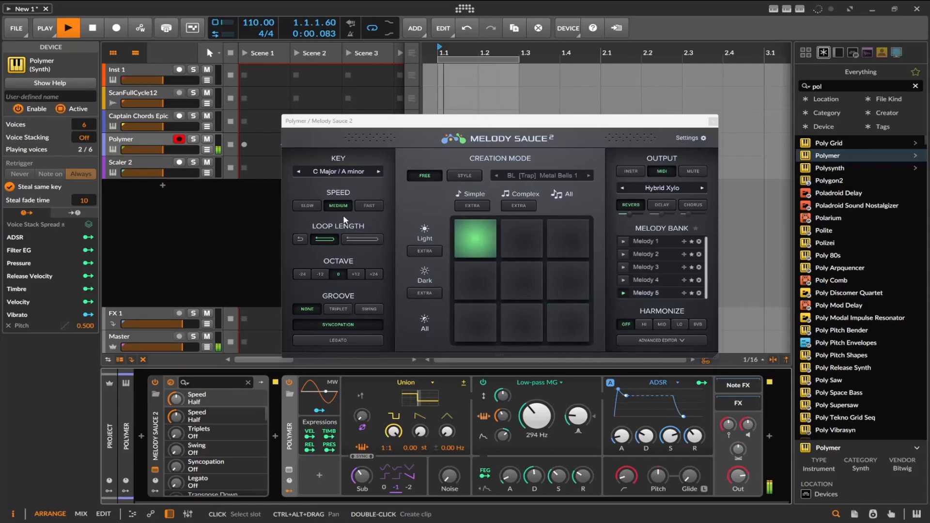
Extend the arranger loop region to a length of 2.0.0.00, auditioning Slow melody speed before setting it to Fast
{"action": "left_click", "coordinate": [318, 205]}
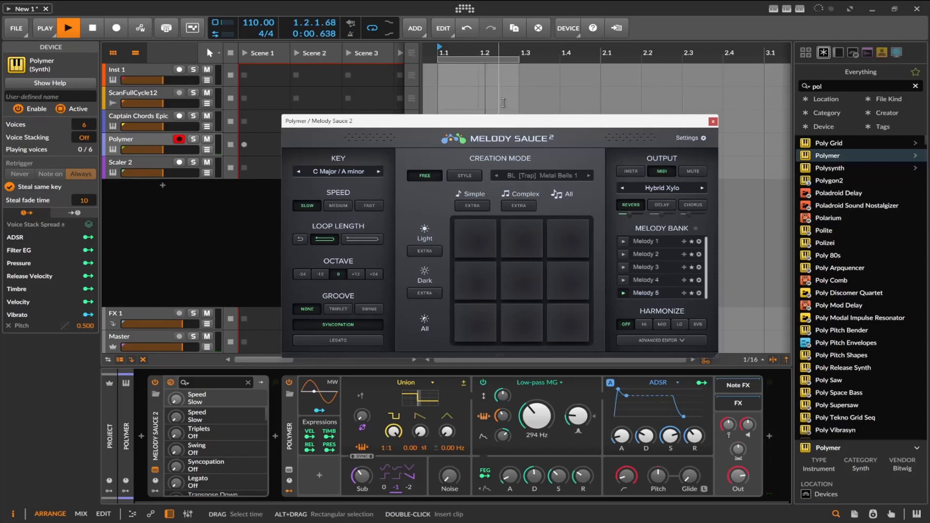
{"action": "left_click_drag", "start_coordinate": [519, 58], "coordinate": [763, 54]}
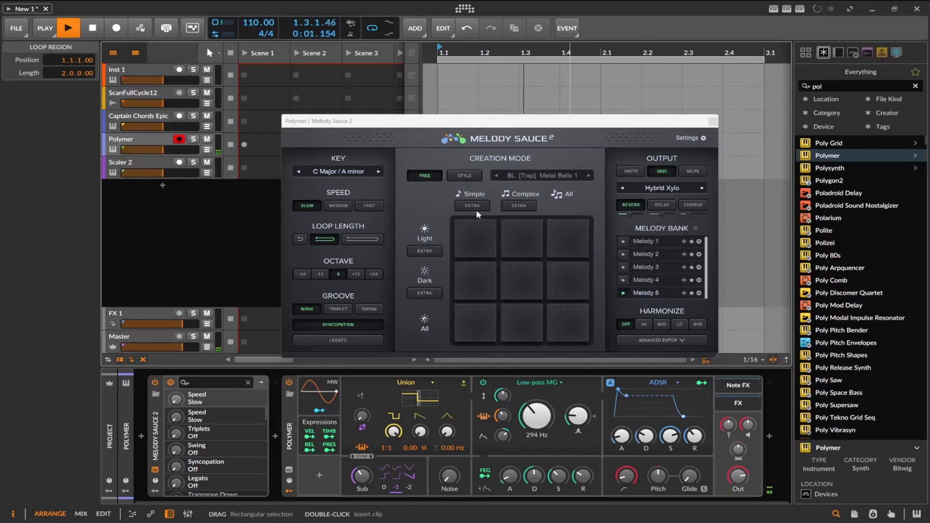
{"action": "left_click", "coordinate": [367, 205]}
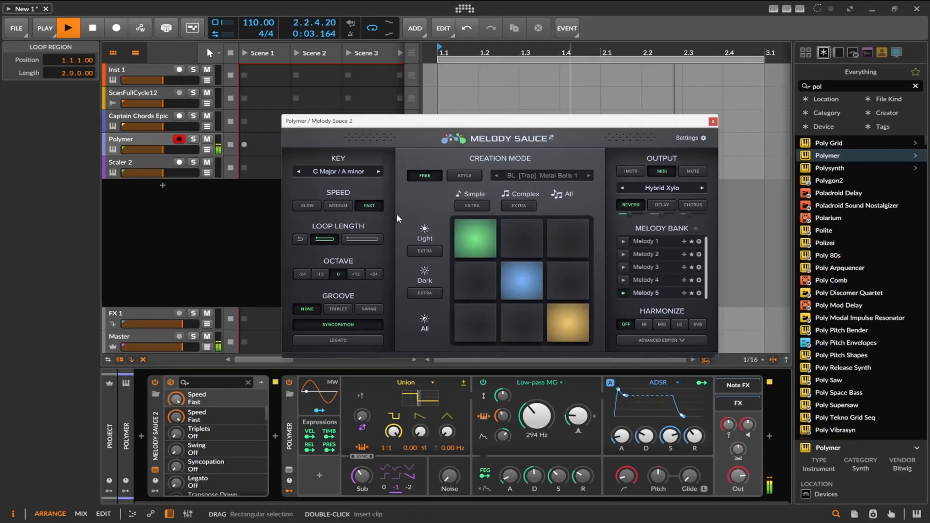
Try octave shifts of +12, +24, -12 and -24 on the playing melody and reset the shift to 0
{"action": "left_click", "coordinate": [372, 274]}
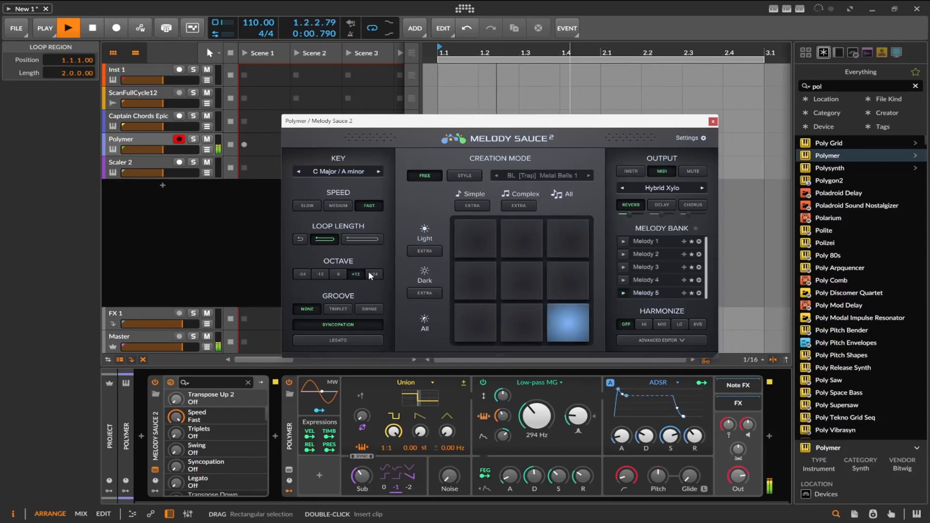
{"action": "left_click", "coordinate": [375, 274]}
{"action": "left_click", "coordinate": [315, 277]}
{"action": "left_click", "coordinate": [305, 276]}
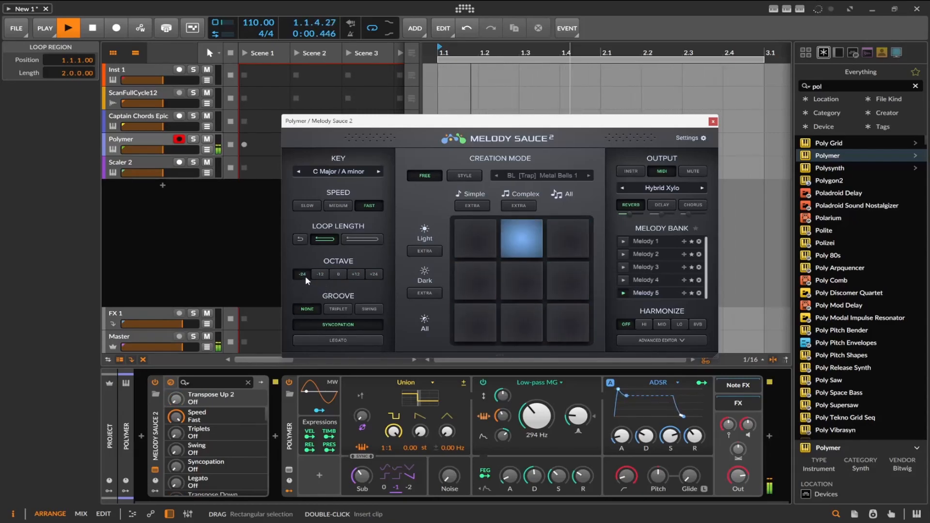
{"action": "left_click", "coordinate": [333, 278]}
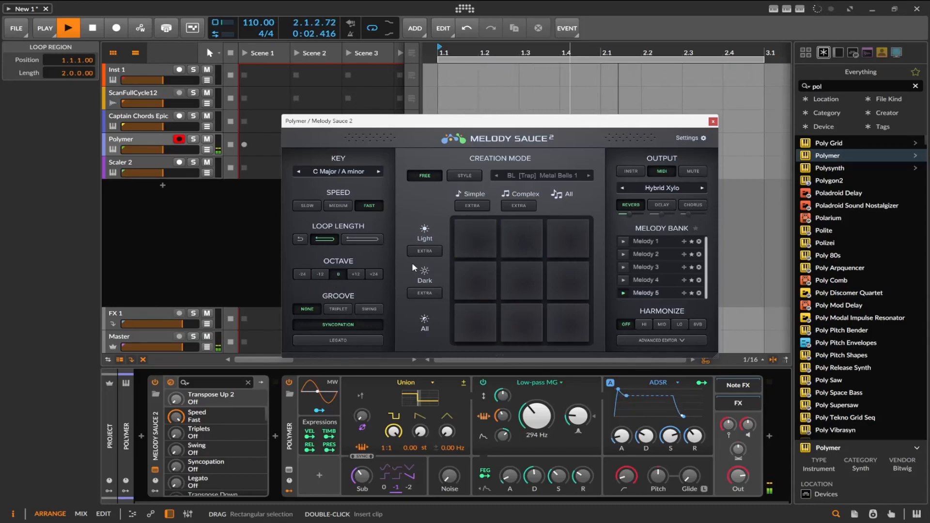
Set the octave shift to -24 and generate new Light Simple and Dark Simple melodies during playback
{"action": "left_click", "coordinate": [301, 275]}
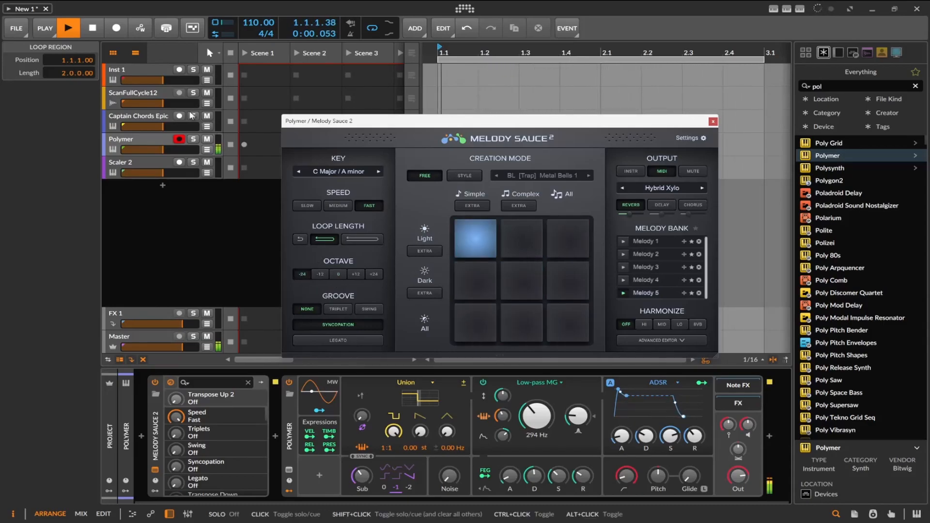
{"action": "left_click", "coordinate": [452, 255]}
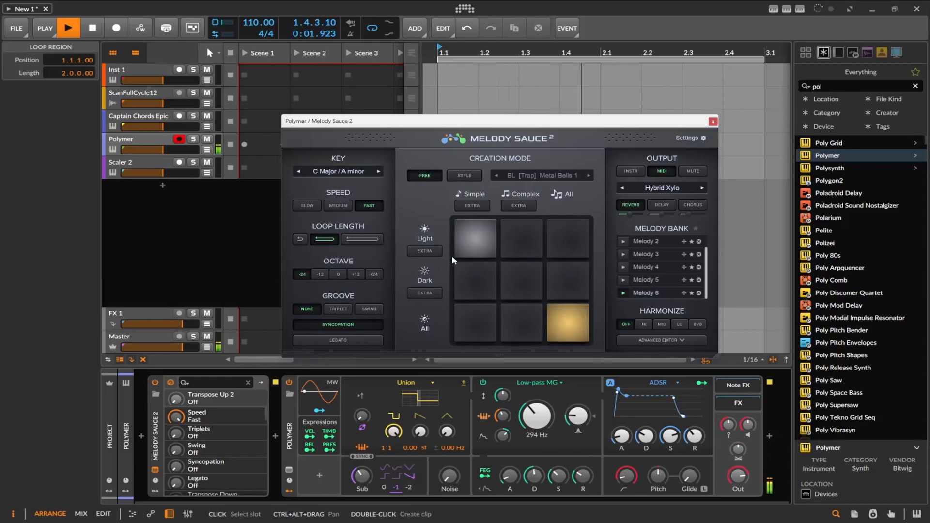
{"action": "left_click", "coordinate": [486, 286]}
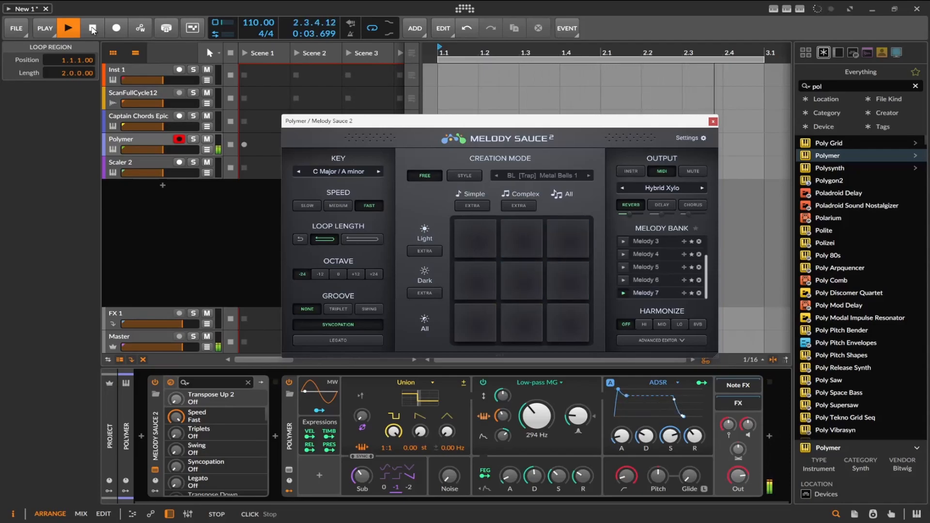
Try the Triplet groove and set it to Swing, and change the melody's harmony through Hi and Mid to Lo
{"action": "left_click", "coordinate": [338, 309]}
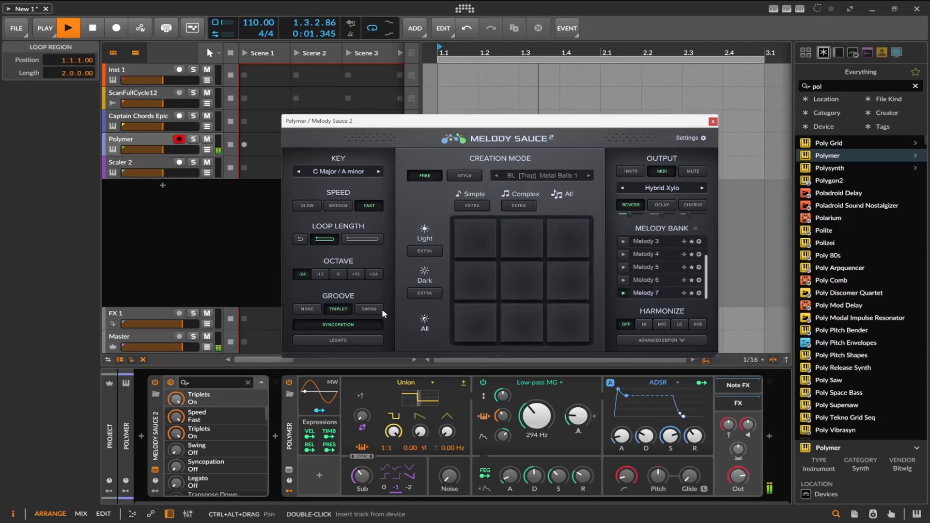
{"action": "left_click", "coordinate": [377, 310]}
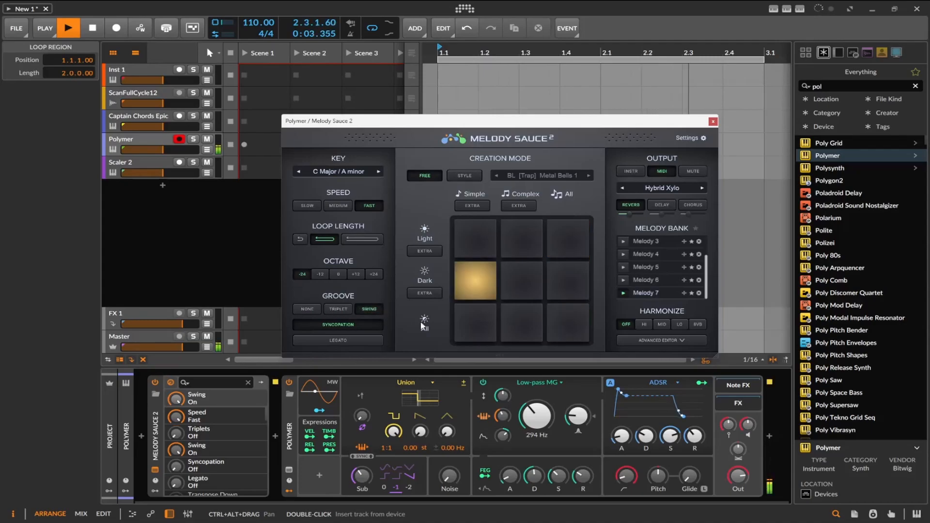
{"action": "left_click", "coordinate": [645, 324]}
{"action": "left_click", "coordinate": [664, 325]}
{"action": "left_click", "coordinate": [680, 326]}
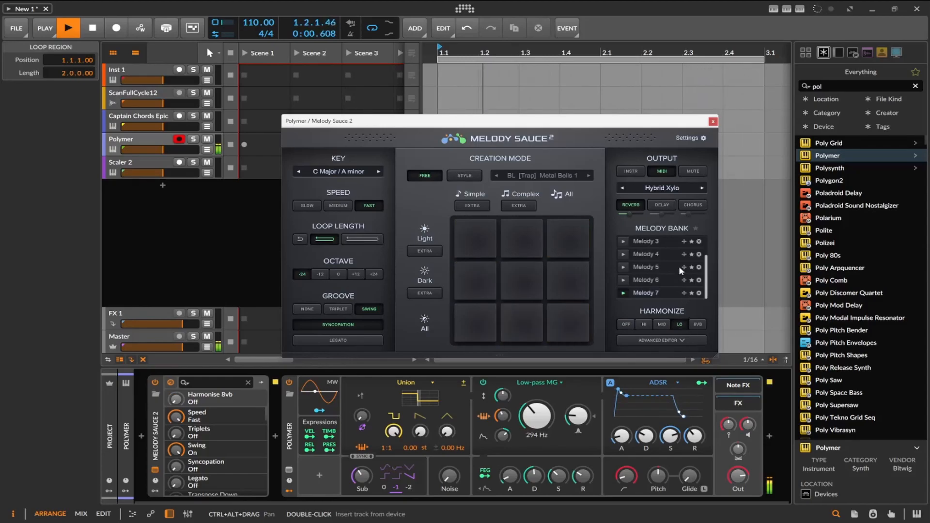
Turn on the Delay effect and show the advanced melody editor during playback, ending with the transport stopped
{"action": "left_click", "coordinate": [661, 206]}
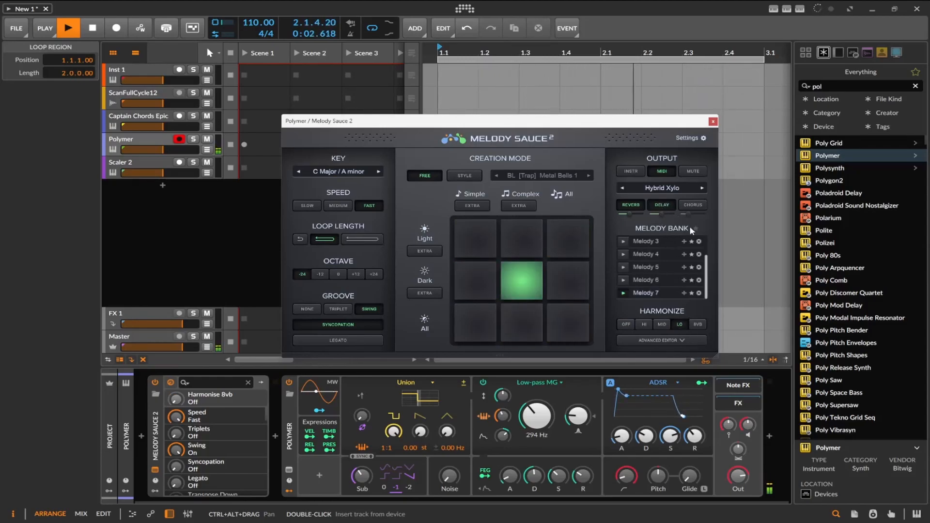
{"action": "left_click", "coordinate": [683, 339]}
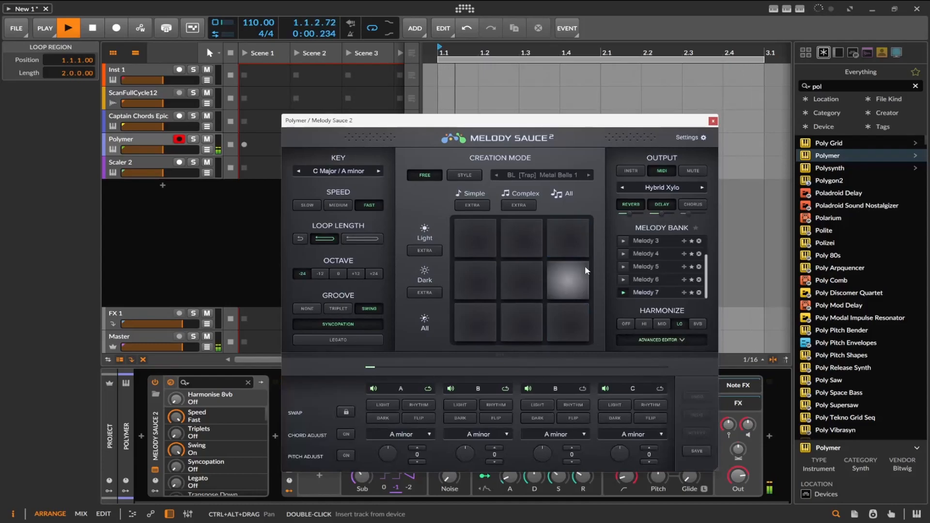
{"action": "left_click", "coordinate": [397, 393]}
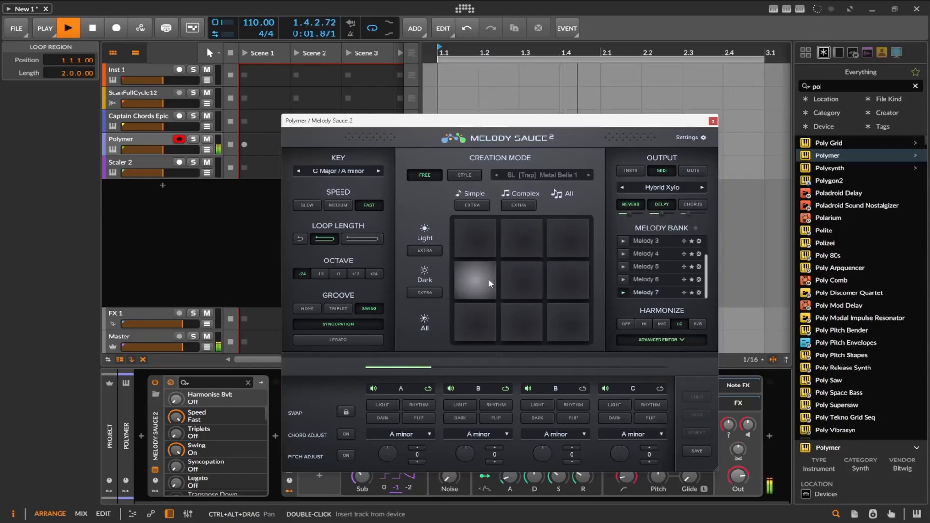
{"action": "left_click", "coordinate": [93, 34]}
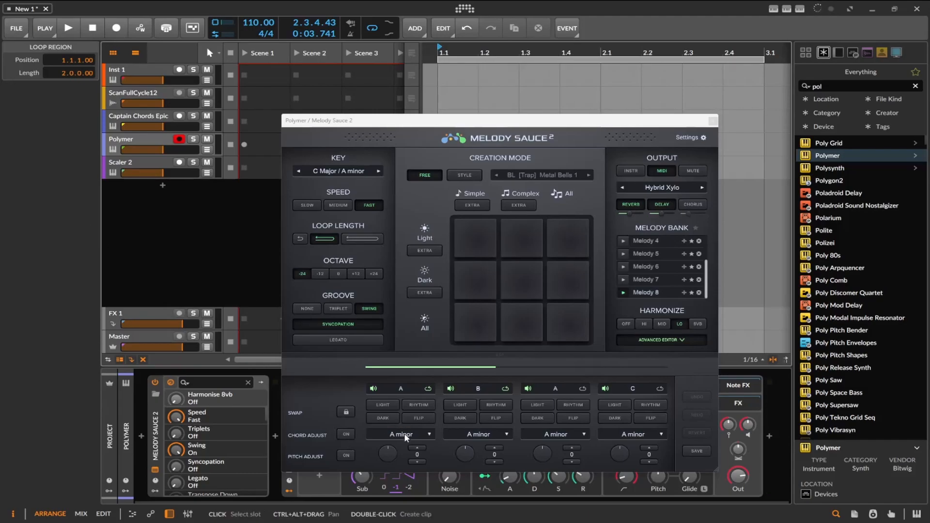
Set the key to Eb Major / C minor and the first section's chord adjustment to Ab minor
{"action": "left_click", "coordinate": [332, 171]}
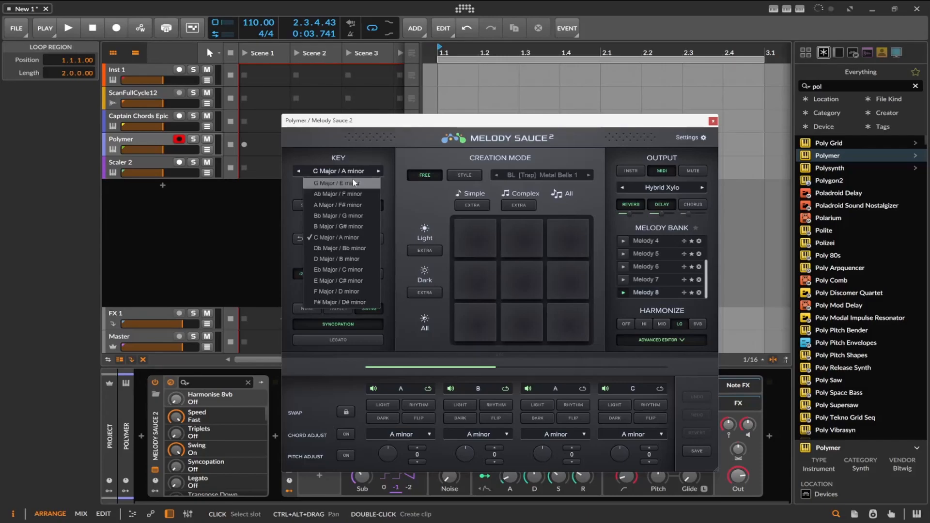
{"action": "left_click", "coordinate": [347, 271]}
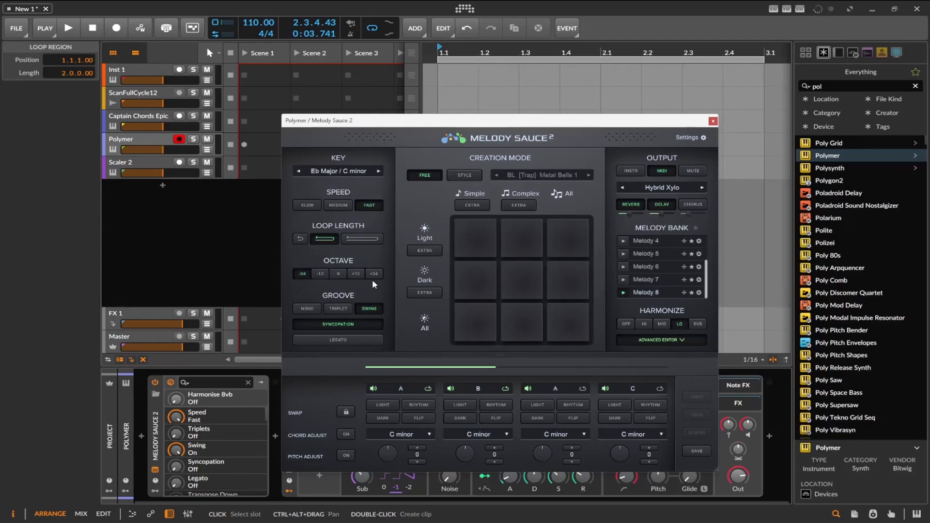
{"action": "left_click", "coordinate": [377, 434]}
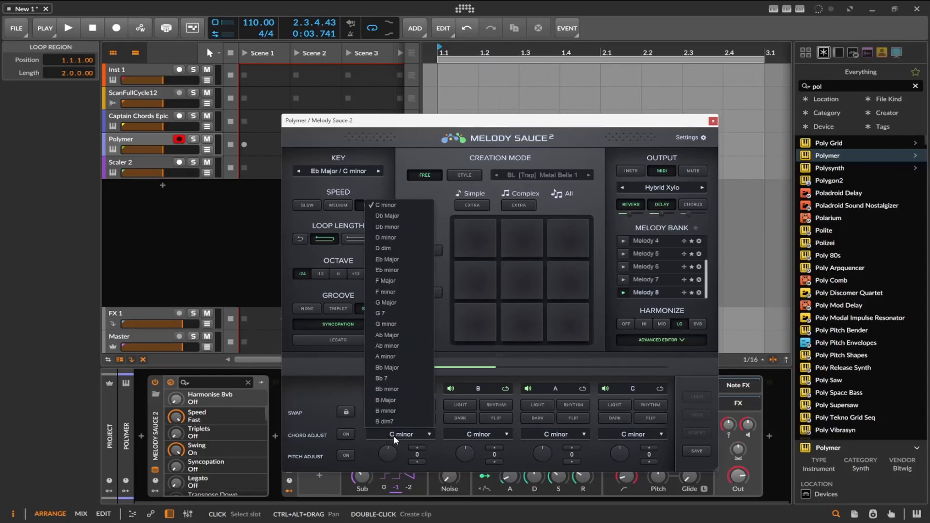
{"action": "left_click", "coordinate": [402, 346]}
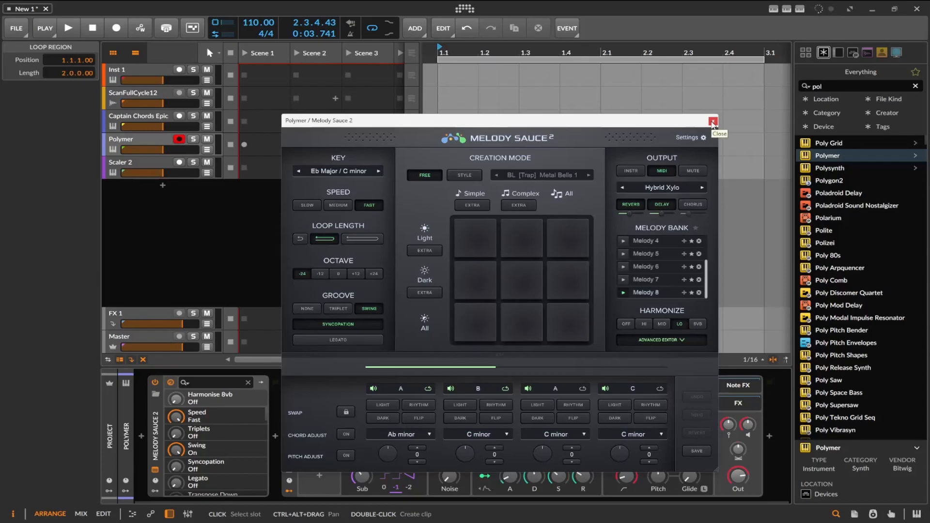
Close the Melody Sauce 2 window and open the plug-in window of the Scaler 2 track
{"action": "left_click", "coordinate": [712, 121]}
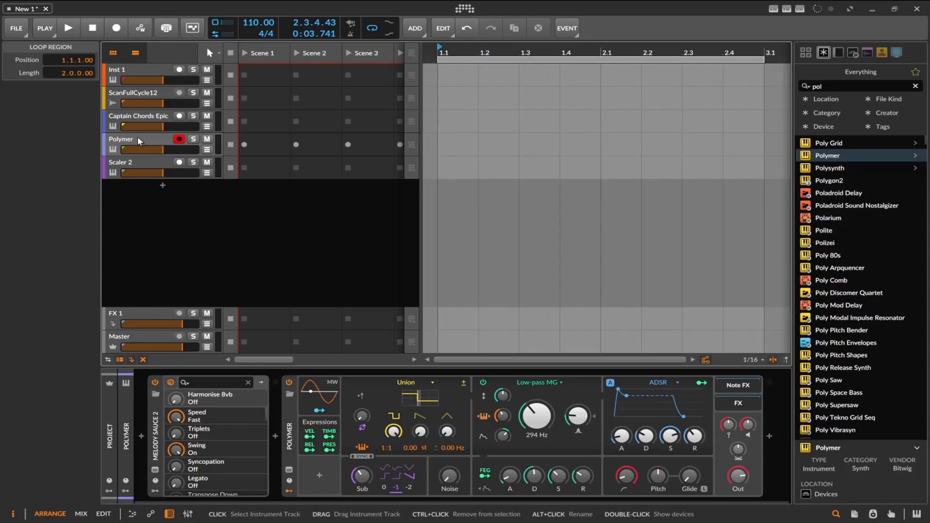
{"action": "left_click", "coordinate": [153, 438]}
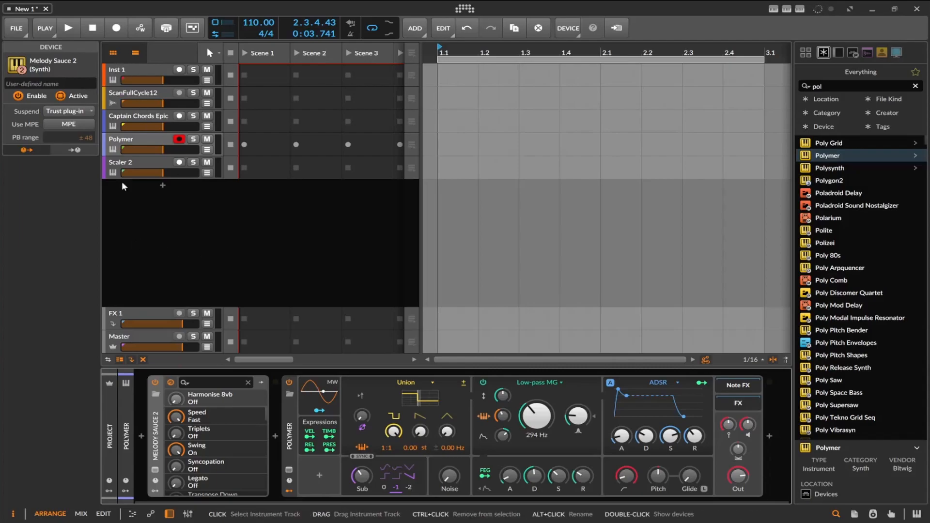
{"action": "left_click", "coordinate": [147, 162]}
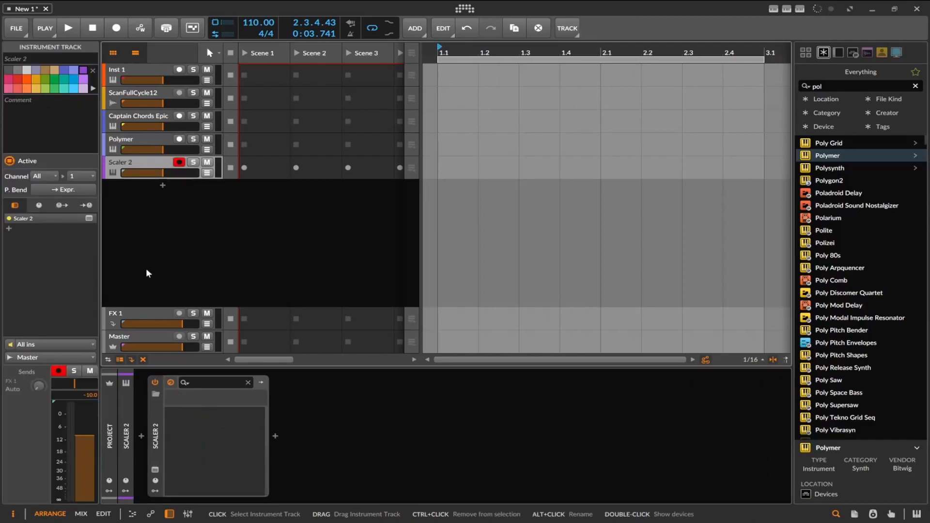
{"action": "left_click", "coordinate": [155, 470]}
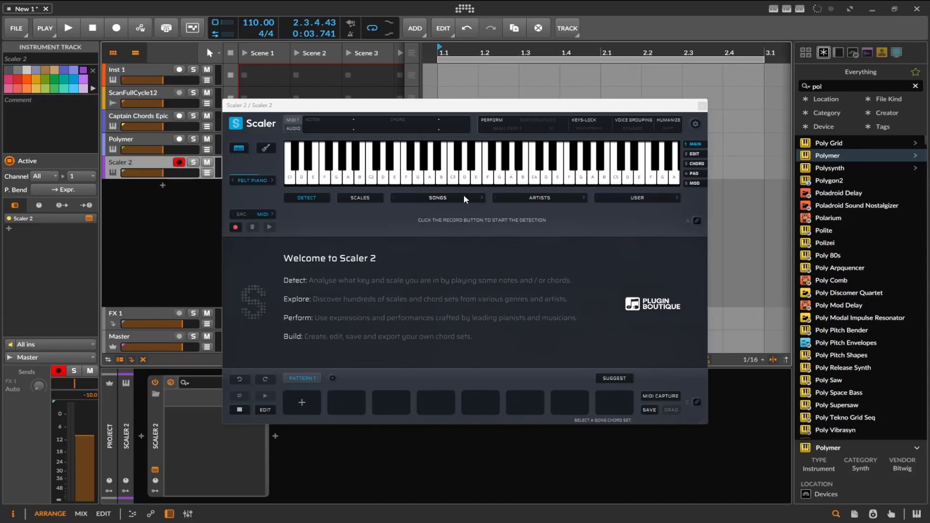
Browse the scale library in Scaler 2 and load the C Major scale
{"action": "left_click", "coordinate": [355, 199]}
{"action": "scroll", "coordinate": [364, 316], "scroll_direction": "down", "scroll_amount": 5}
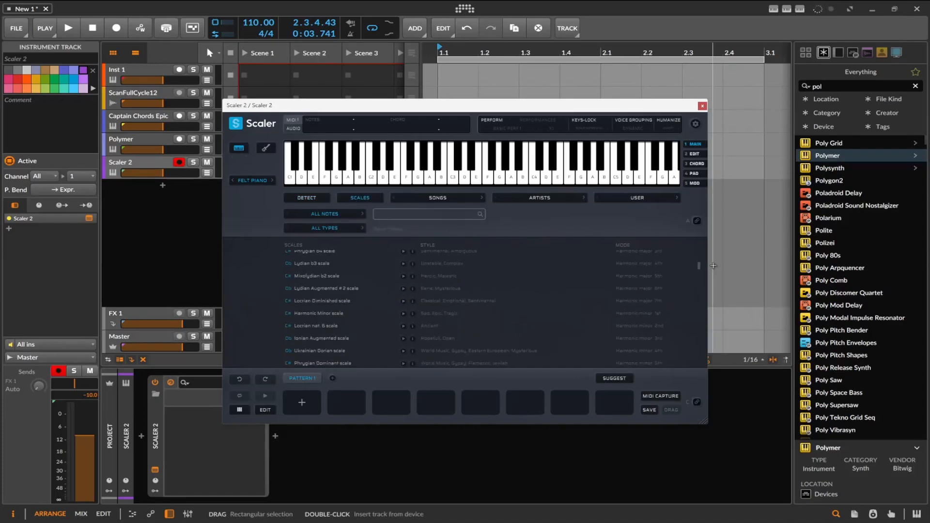
{"action": "scroll", "coordinate": [329, 272], "scroll_direction": "up", "scroll_amount": 5}
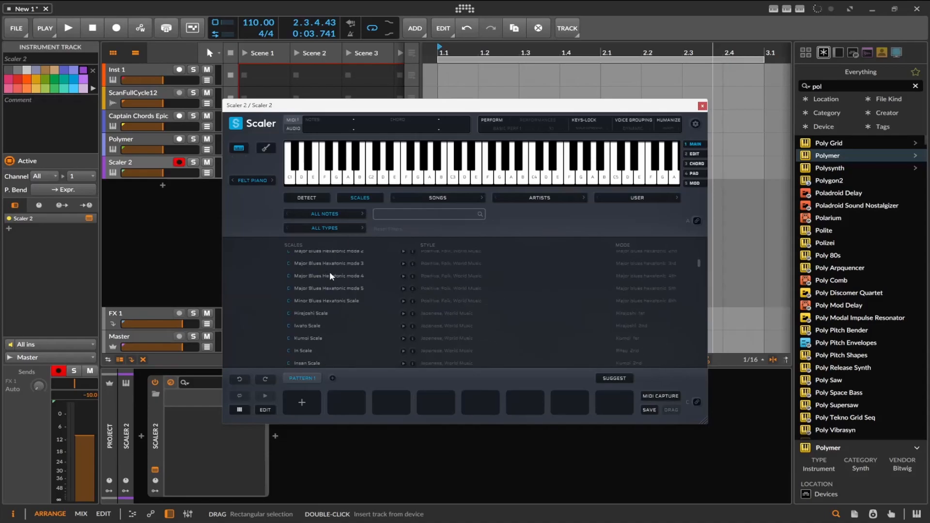
{"action": "scroll", "coordinate": [329, 275], "scroll_direction": "up", "scroll_amount": 3}
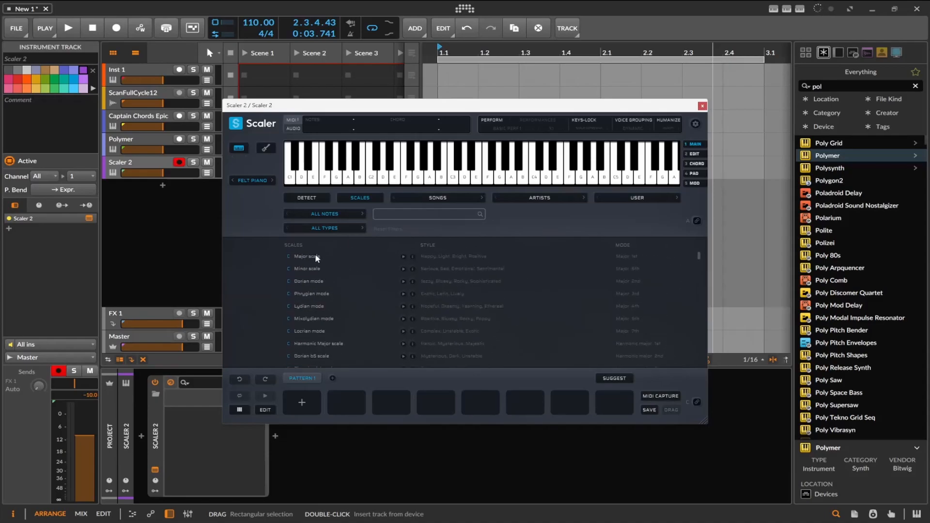
{"action": "left_click", "coordinate": [315, 256]}
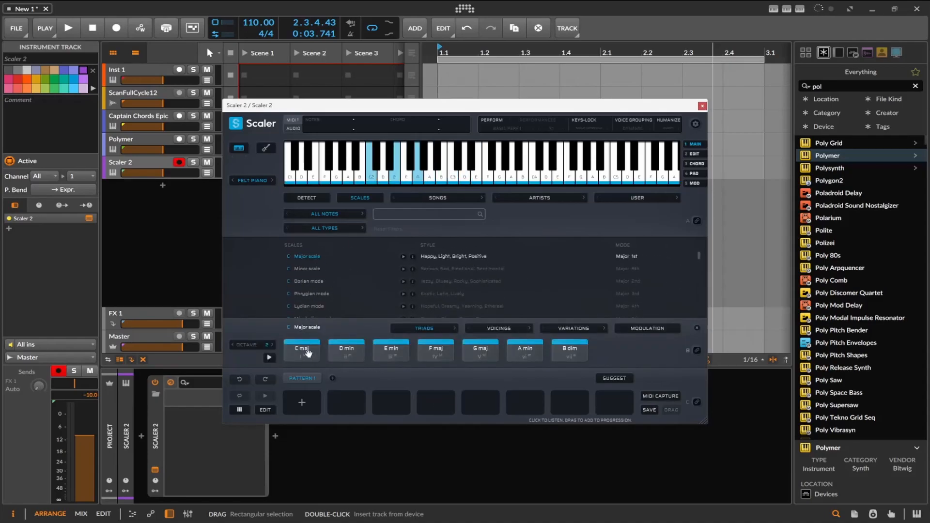
Audition the scale's triads and build a progression of F maj, C maj, D min and C maj in Pattern 1
{"action": "left_click", "coordinate": [345, 352]}
{"action": "left_click", "coordinate": [378, 354]}
{"action": "left_click", "coordinate": [434, 353]}
{"action": "left_click", "coordinate": [434, 352]}
{"action": "left_click_drag", "start_coordinate": [435, 353], "coordinate": [297, 414]}
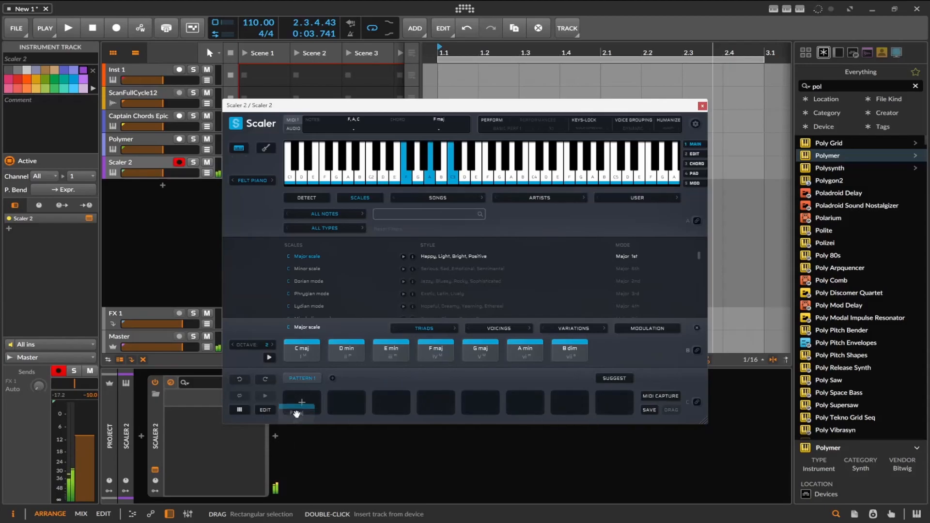
{"action": "left_click_drag", "start_coordinate": [302, 352], "coordinate": [345, 407]}
{"action": "left_click", "coordinate": [343, 358]}
{"action": "left_click_drag", "start_coordinate": [344, 361], "coordinate": [390, 402]}
{"action": "left_click_drag", "start_coordinate": [300, 351], "coordinate": [436, 403]}
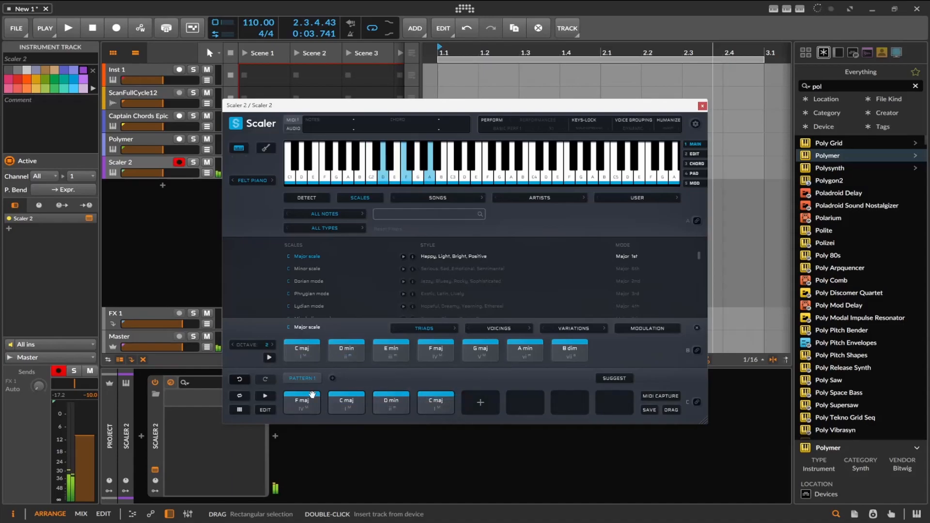
Play and stop the four-chord progression, and audition its second chord on its own
{"action": "left_click", "coordinate": [270, 395]}
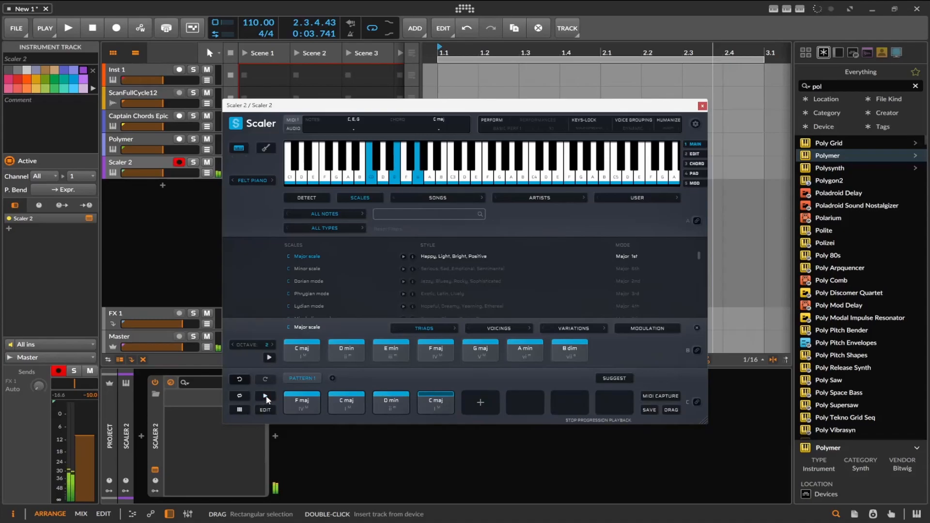
{"action": "left_click", "coordinate": [266, 398]}
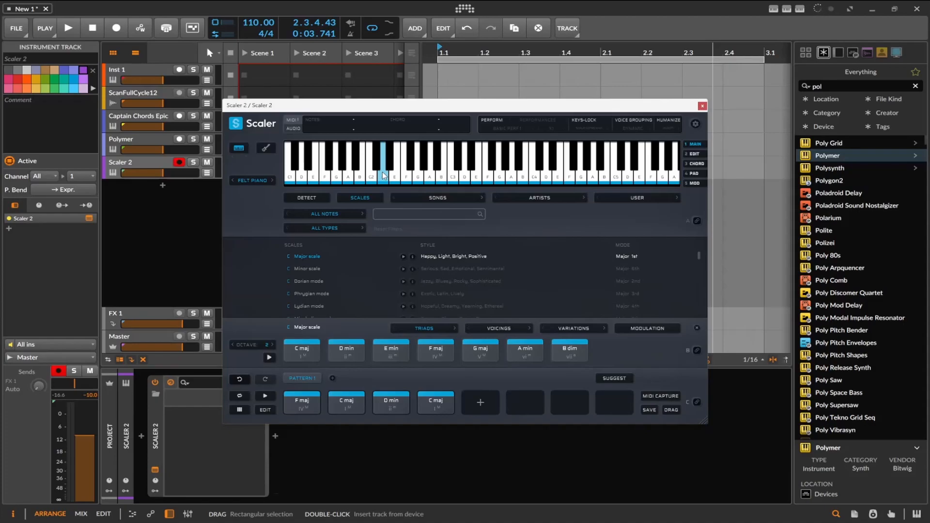
{"action": "left_click", "coordinate": [347, 405]}
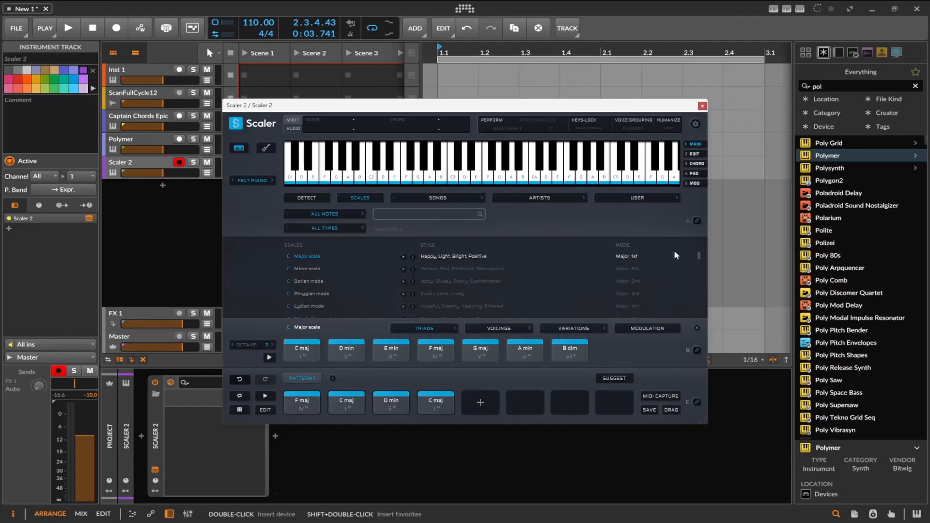
Move the Scaler 2 window clear of the mixer tracks and load the Deep House 1 song chord set
{"action": "left_click_drag", "start_coordinate": [536, 108], "coordinate": [566, 137]}
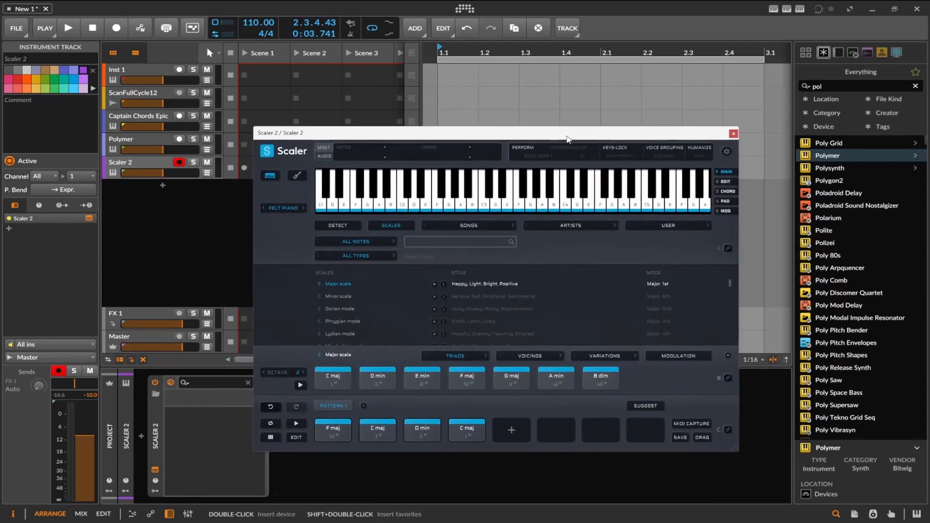
{"action": "left_click", "coordinate": [483, 225]}
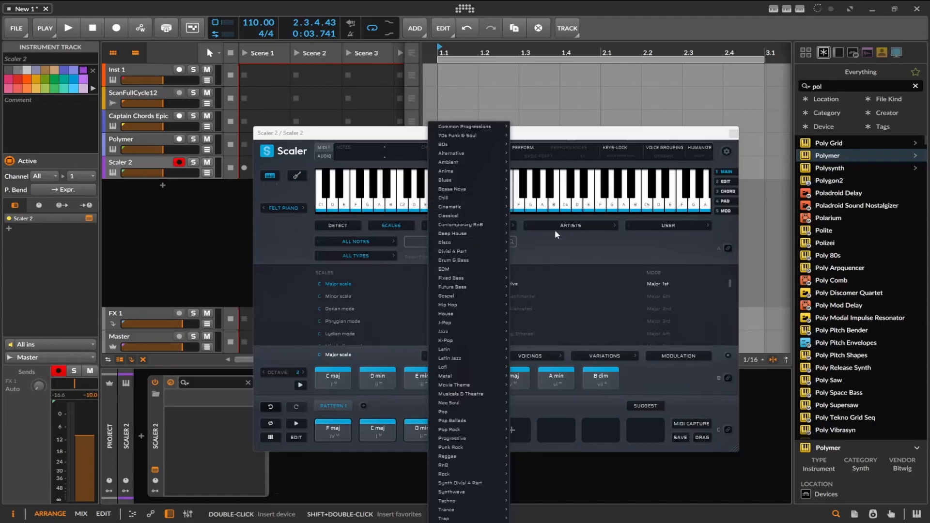
{"action": "mouse_move", "coordinate": [495, 235]}
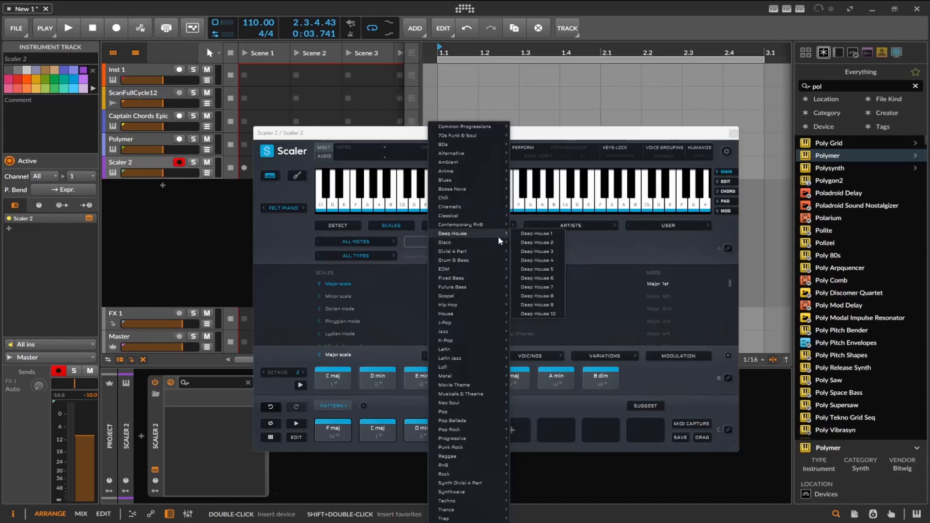
{"action": "left_click", "coordinate": [557, 235]}
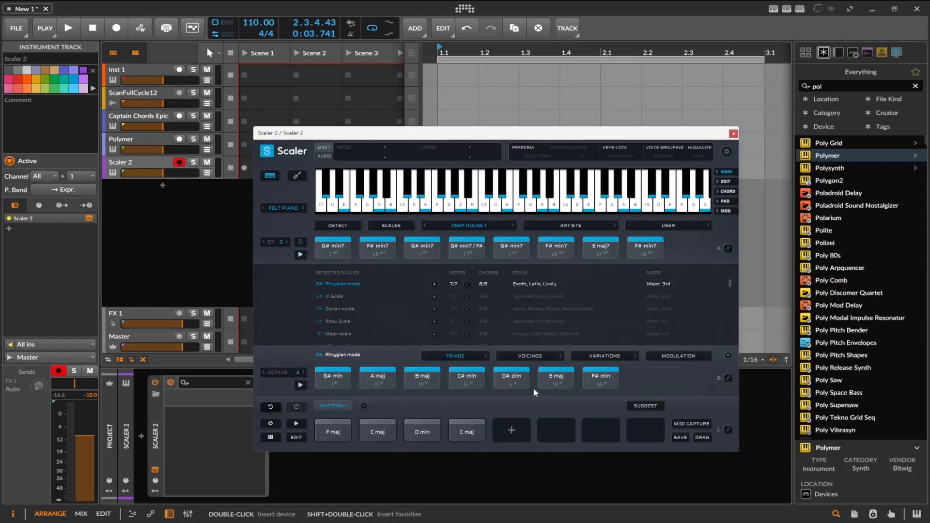
Replace the pattern's chords with G# min7, F# min7, G# min7 and E maj7 from the chord set, and play the progression
{"action": "left_click_drag", "start_coordinate": [422, 245], "coordinate": [332, 431]}
{"action": "left_click_drag", "start_coordinate": [378, 245], "coordinate": [378, 430]}
{"action": "left_click_drag", "start_coordinate": [334, 247], "coordinate": [426, 429]}
{"action": "left_click", "coordinate": [382, 433]}
{"action": "left_click", "coordinate": [341, 431]}
{"action": "left_click_drag", "start_coordinate": [601, 247], "coordinate": [469, 436]}
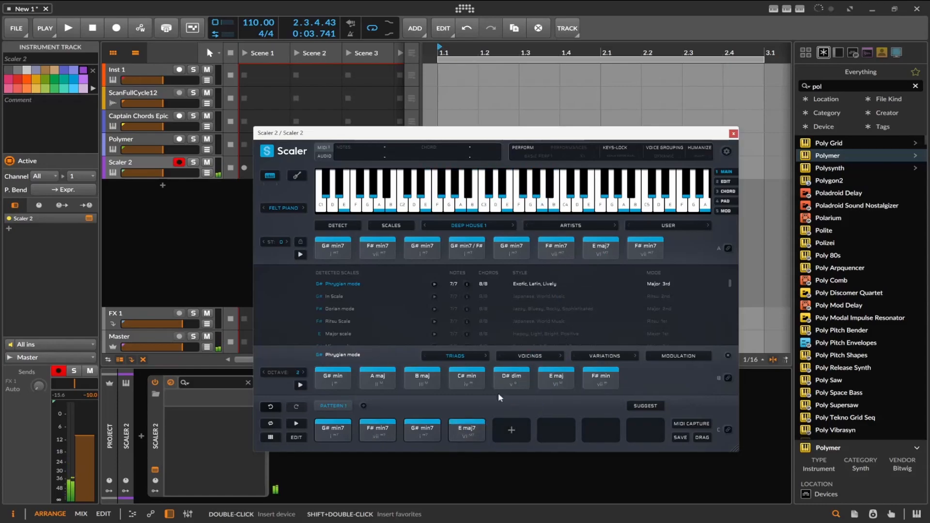
{"action": "left_click", "coordinate": [291, 424]}
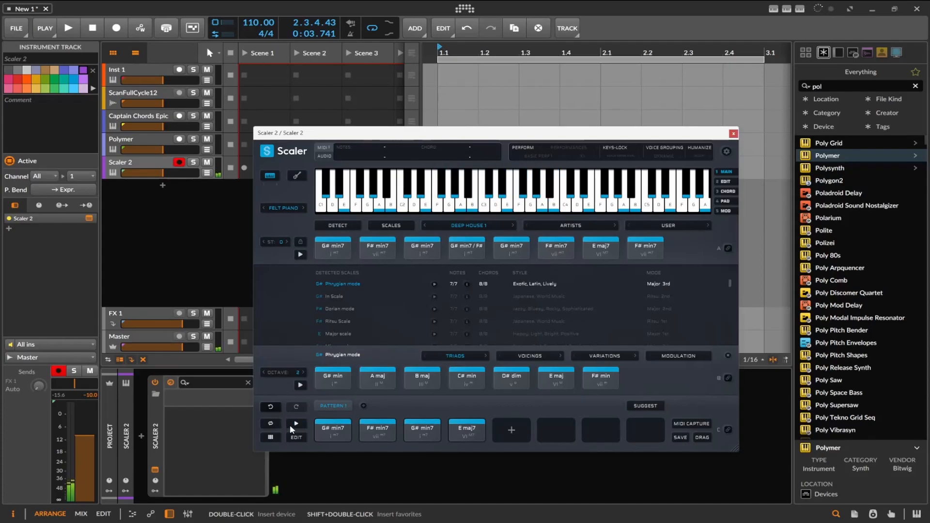
Shift the Scaler 2 window slightly, enable Perform with the Rhythms expression, and play the progression
{"action": "left_click", "coordinate": [554, 226]}
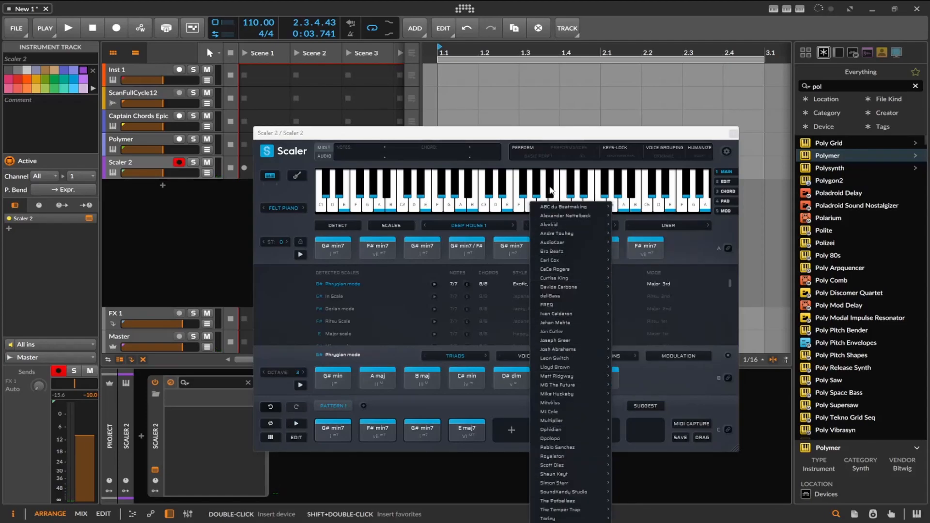
{"action": "left_click_drag", "start_coordinate": [534, 136], "coordinate": [507, 128]}
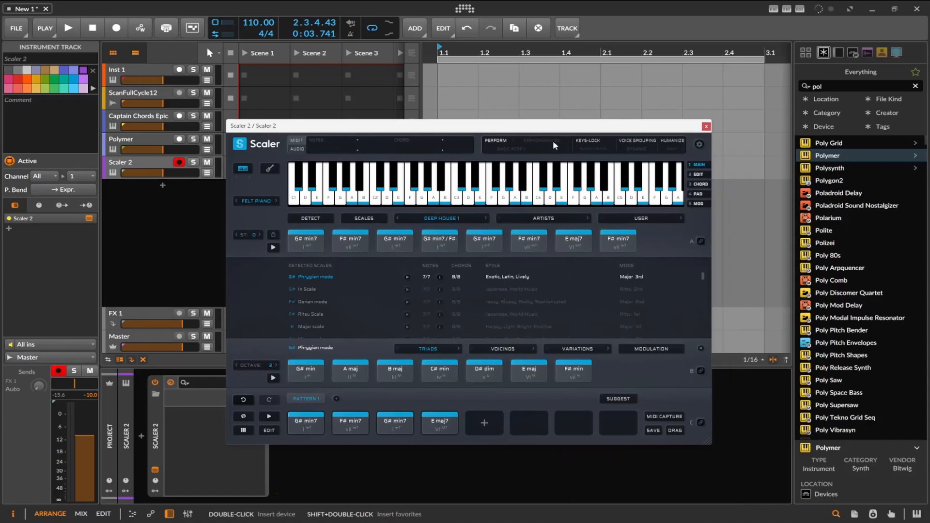
{"action": "left_click", "coordinate": [505, 142]}
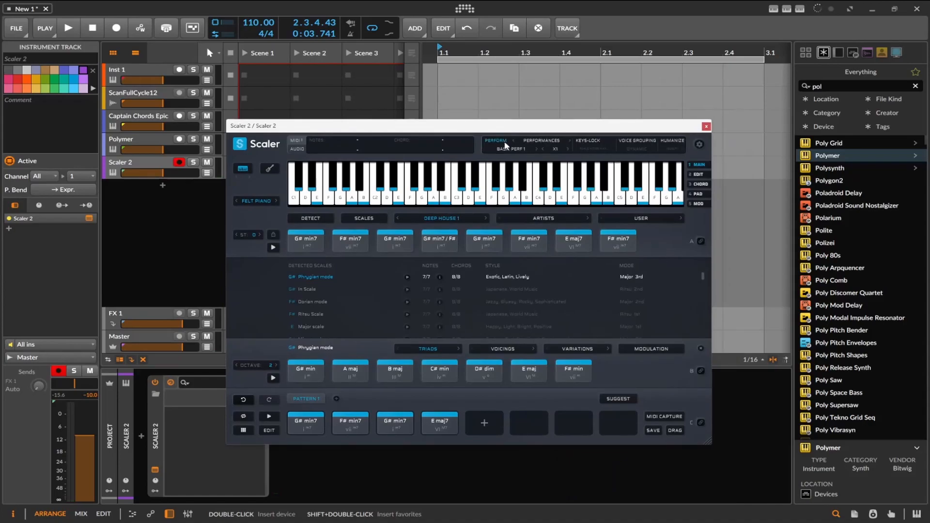
{"action": "left_click", "coordinate": [539, 141]}
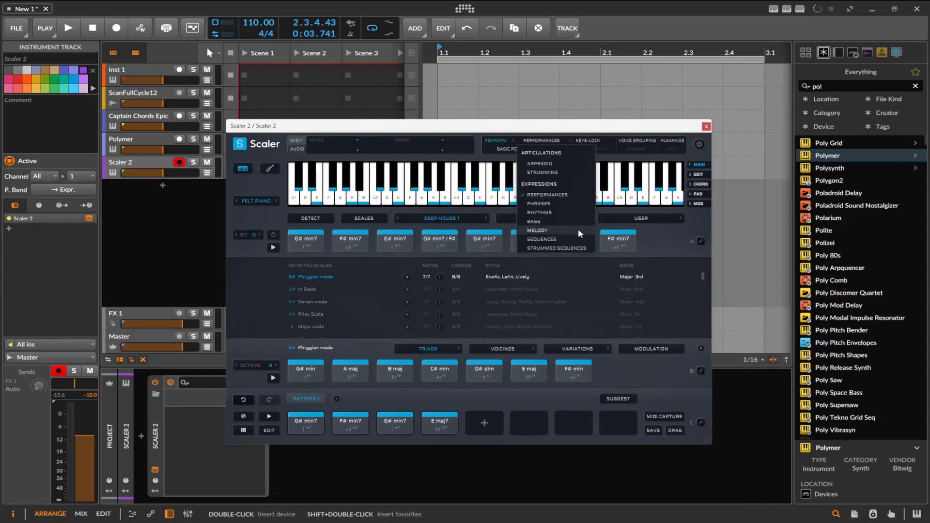
{"action": "left_click", "coordinate": [567, 213]}
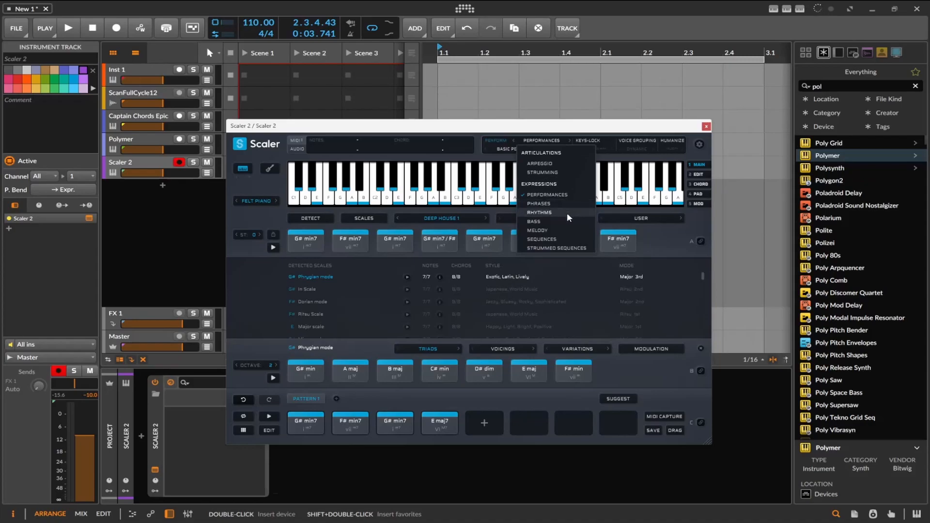
{"action": "left_click", "coordinate": [272, 415]}
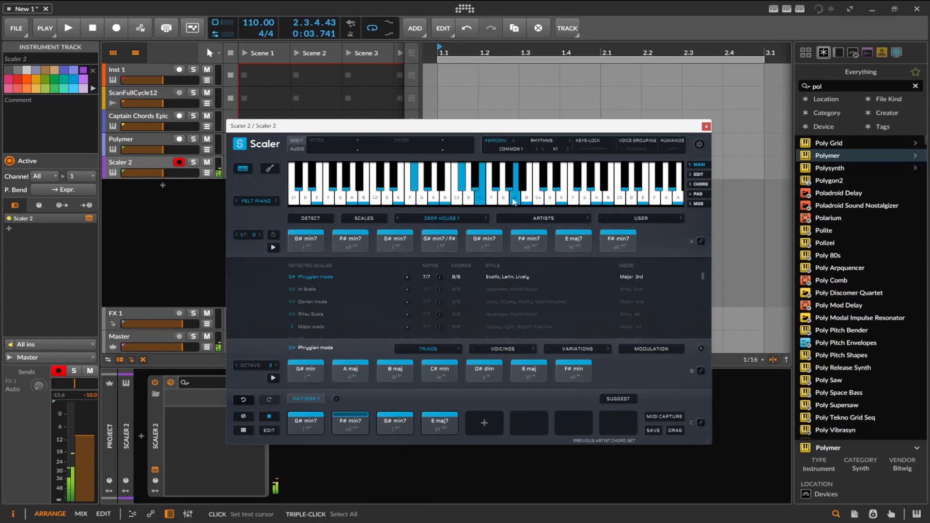
Play the progression with the Common 2 rhythm and with the Bass expression, and stop playback
{"action": "left_click", "coordinate": [536, 149]}
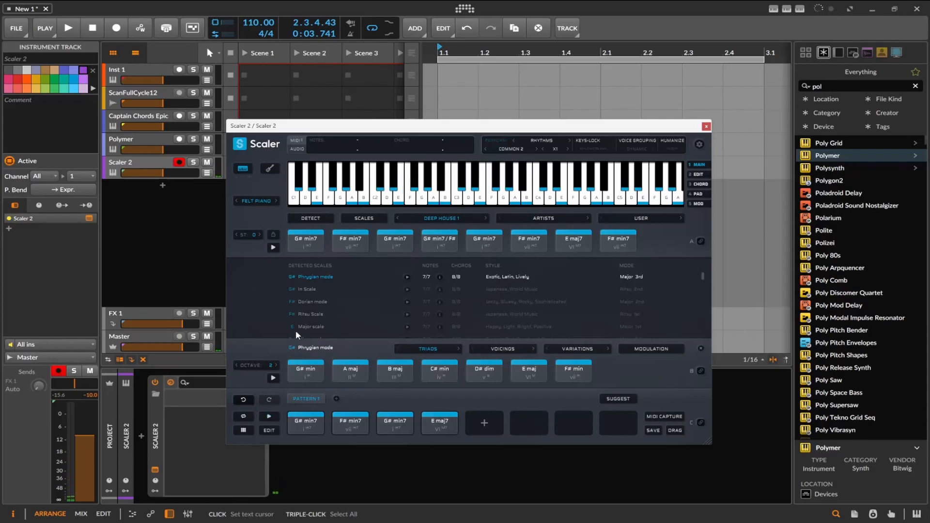
{"action": "left_click", "coordinate": [269, 416]}
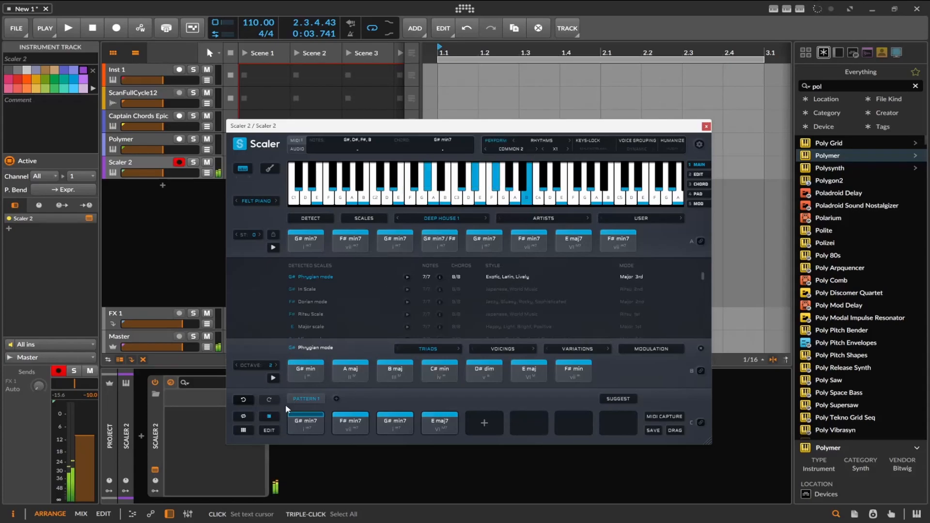
{"action": "left_click", "coordinate": [537, 141]}
{"action": "left_click", "coordinate": [551, 221]}
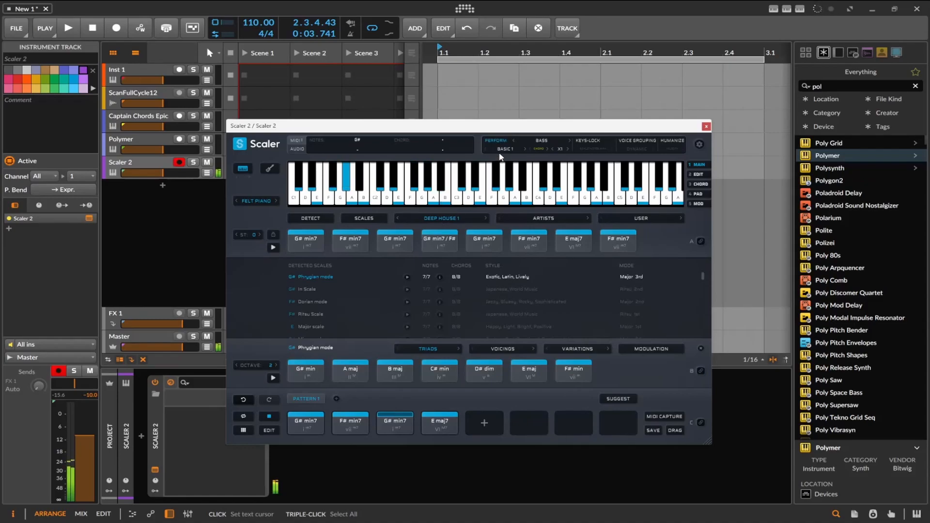
{"action": "left_click", "coordinate": [269, 417]}
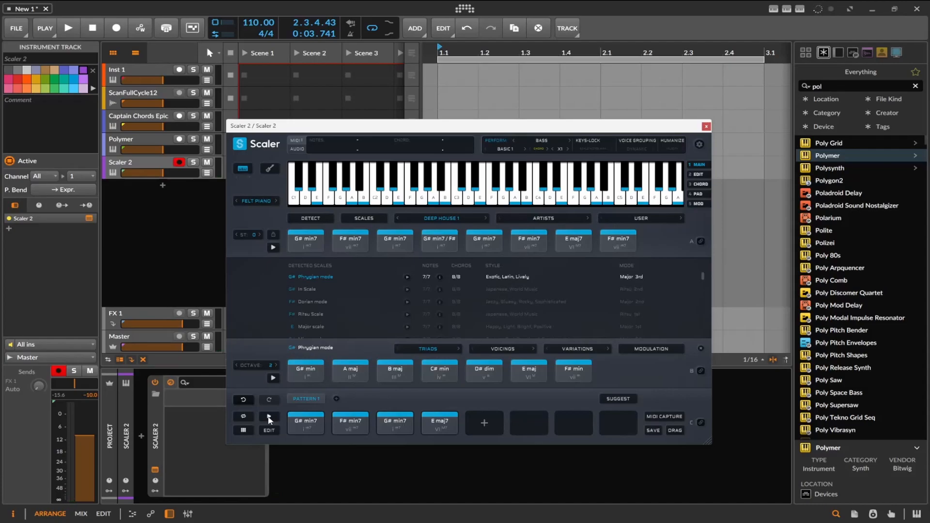
Move the Scaler 2 window off the device chain, add Polymer after Scaler 2, and play the progression through it
{"action": "left_click_drag", "start_coordinate": [378, 134], "coordinate": [361, 44]}
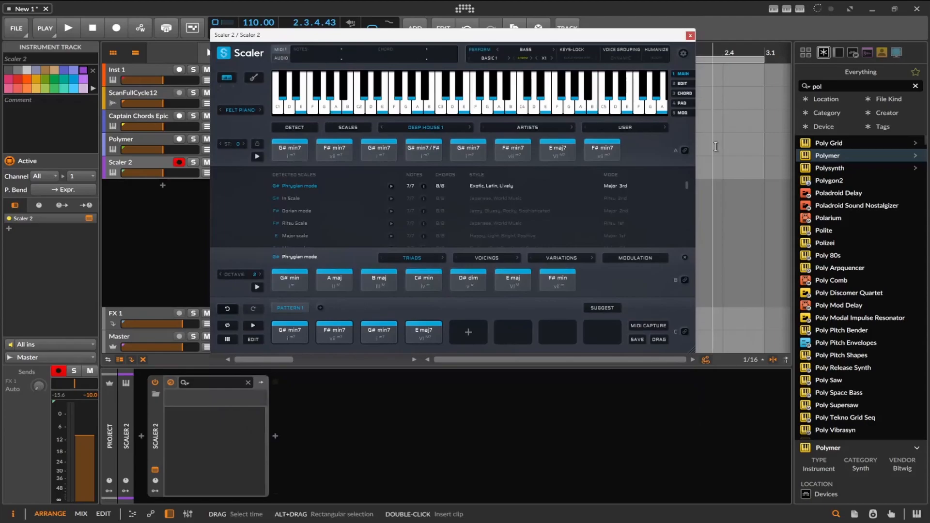
{"action": "left_click", "coordinate": [508, 281]}
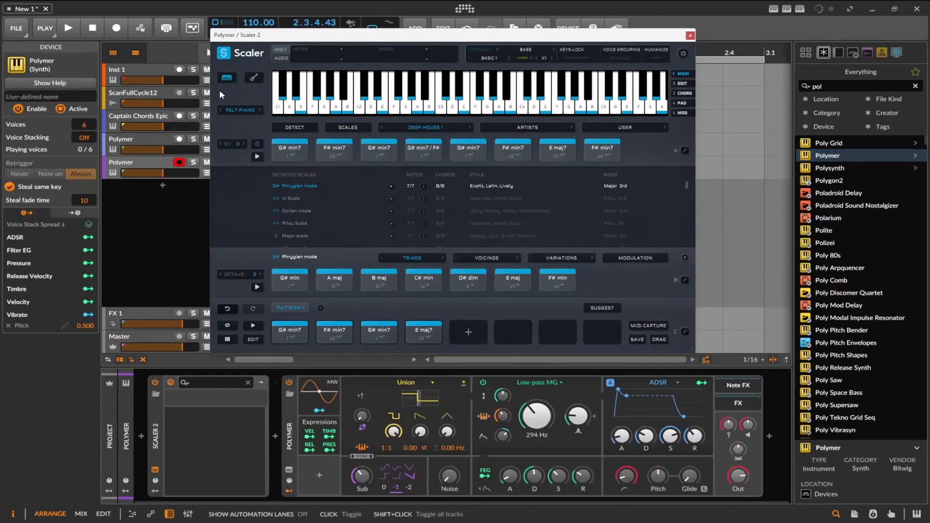
{"action": "left_click", "coordinate": [253, 325]}
{"action": "left_click", "coordinate": [253, 325]}
Set the Perform expression to Performances, and play and stop the progression
{"action": "left_click", "coordinate": [526, 50]}
{"action": "left_click", "coordinate": [543, 105]}
{"action": "left_click", "coordinate": [256, 325]}
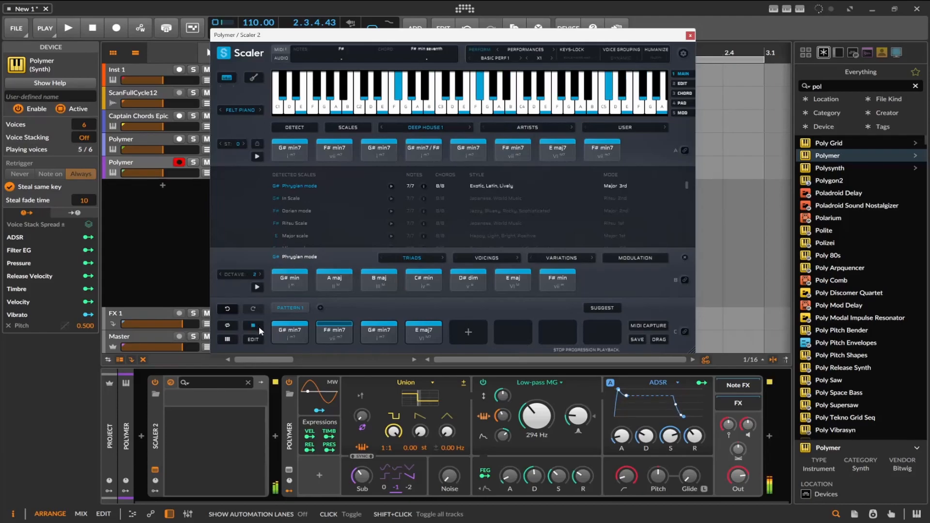
{"action": "left_click", "coordinate": [259, 327]}
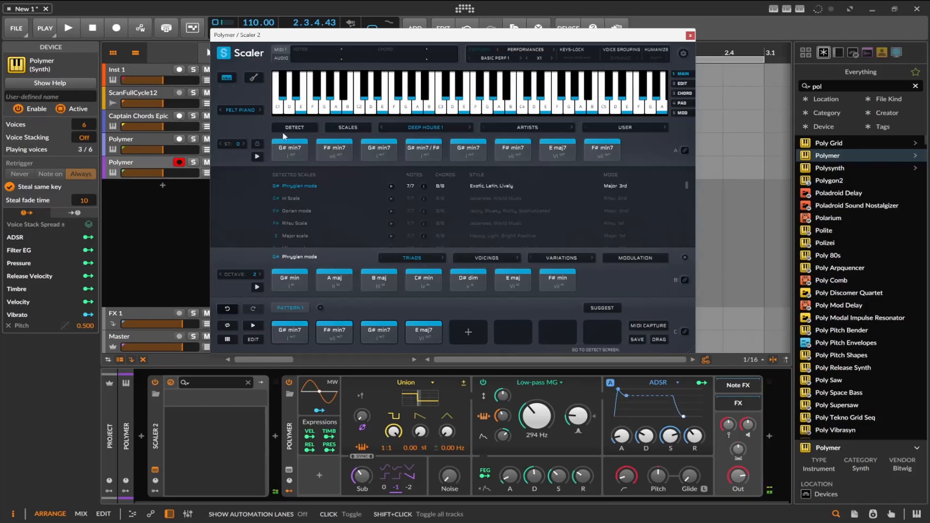
Replace the keyboard display with the guitar fretboard and turn on Humanize with the Velocity option
{"action": "left_click", "coordinate": [253, 79]}
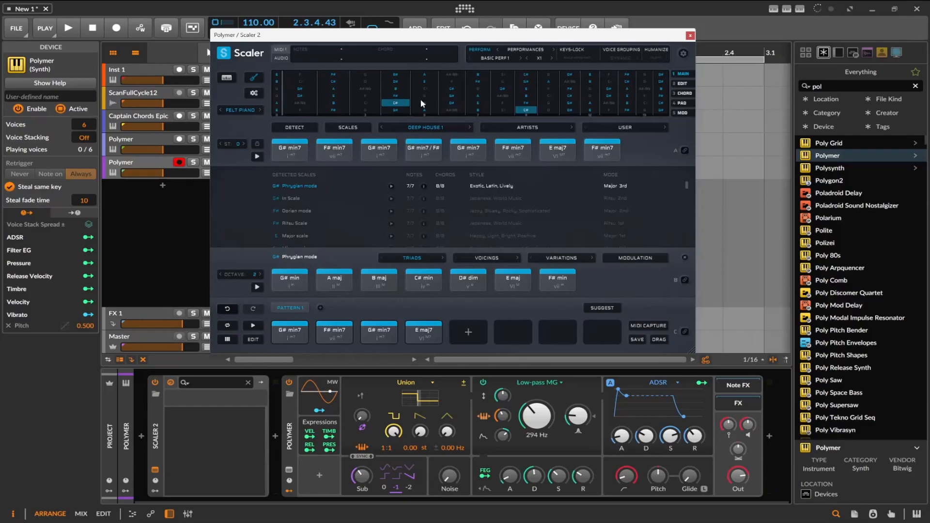
{"action": "left_click", "coordinate": [617, 57]}
{"action": "left_click", "coordinate": [619, 48]}
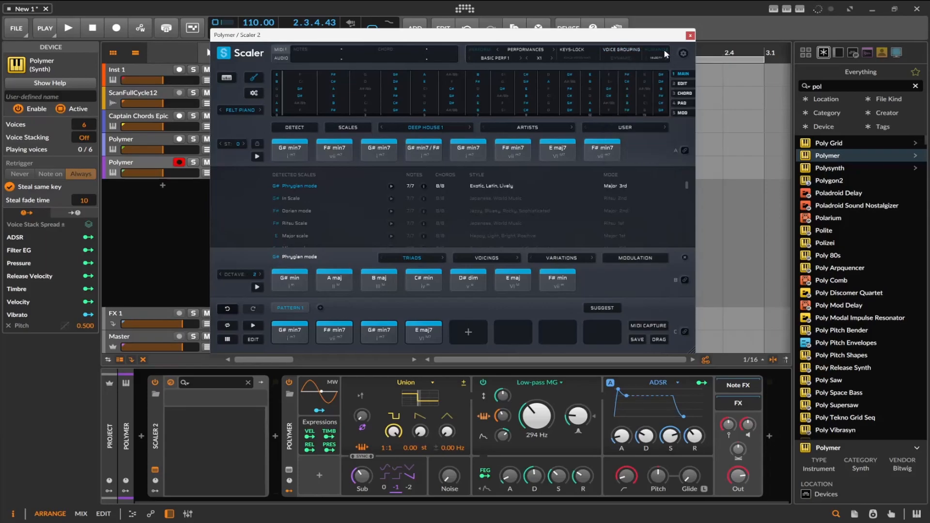
{"action": "left_click", "coordinate": [663, 58]}
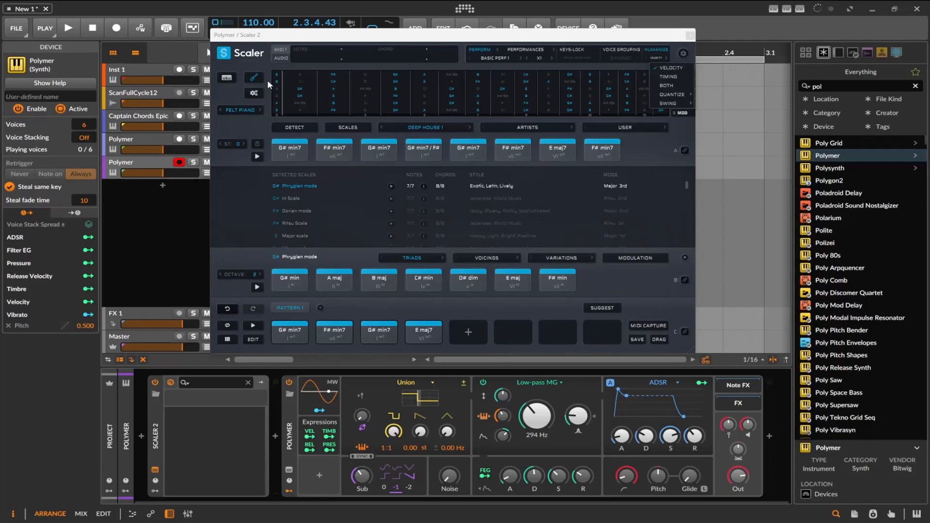
Audition the A maj, B maj and C# min triads, and replace the pattern's second chord with C# min
{"action": "left_click", "coordinate": [331, 278]}
{"action": "left_click", "coordinate": [366, 278]}
{"action": "left_click", "coordinate": [425, 279]}
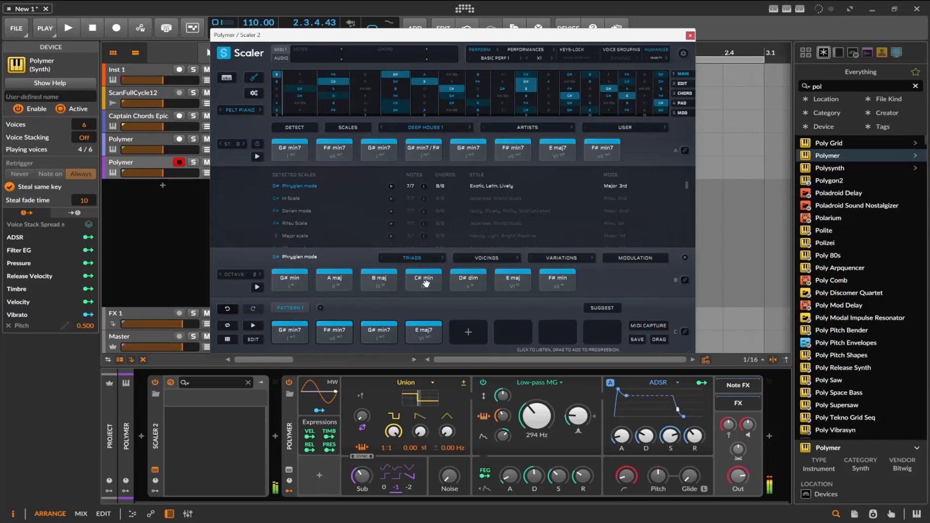
{"action": "left_click_drag", "start_coordinate": [324, 331], "coordinate": [325, 330]}
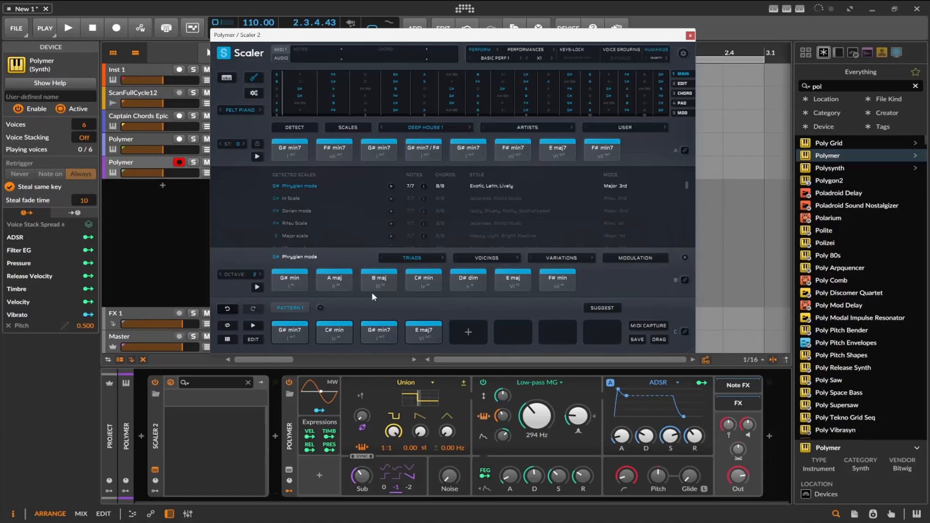
Close Scaler 2, open the plugin on the Captain Chords Epic track, and start writing in the key of D Minor
{"action": "left_click", "coordinate": [691, 39]}
{"action": "left_click", "coordinate": [690, 36]}
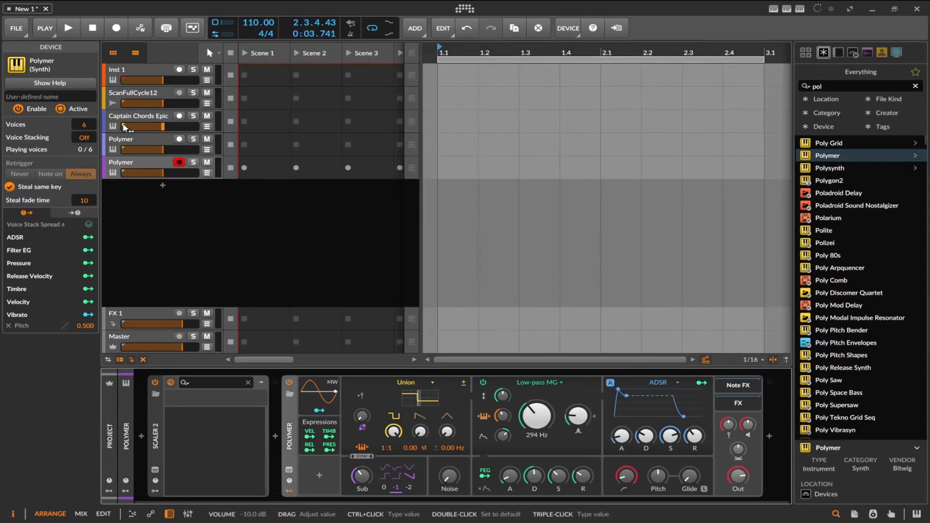
{"action": "left_click", "coordinate": [134, 121]}
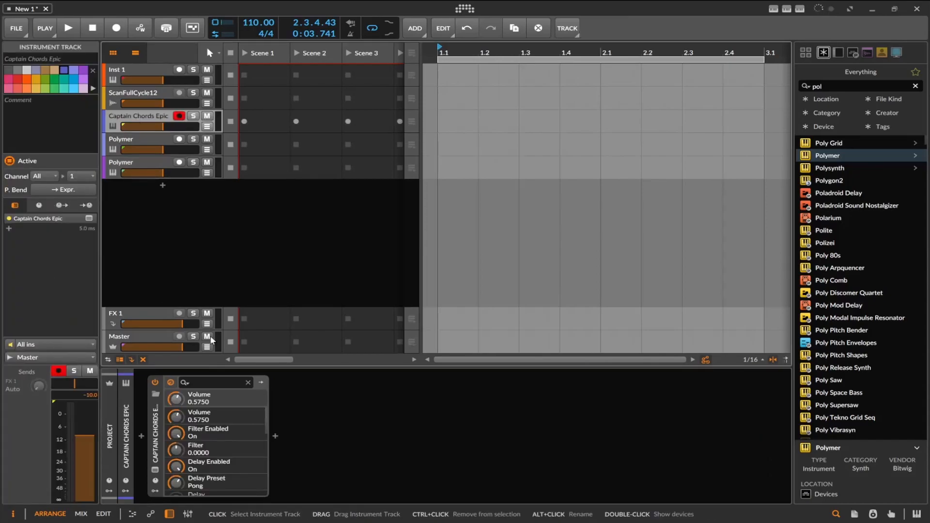
{"action": "left_click", "coordinate": [155, 470]}
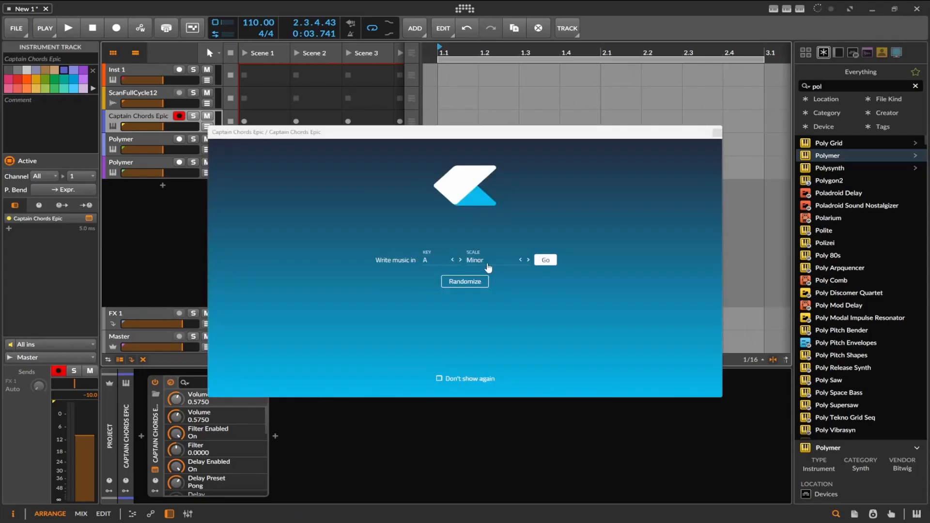
{"action": "left_click", "coordinate": [435, 262]}
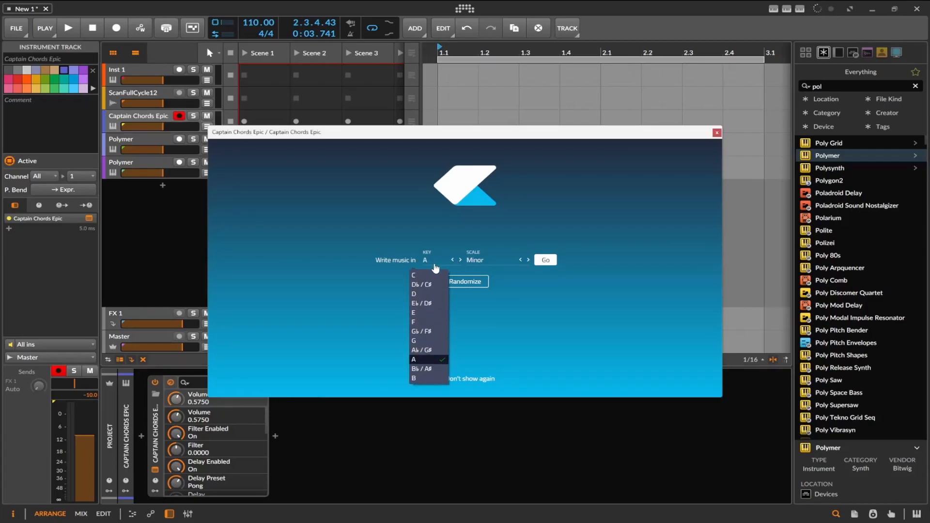
{"action": "left_click", "coordinate": [432, 293]}
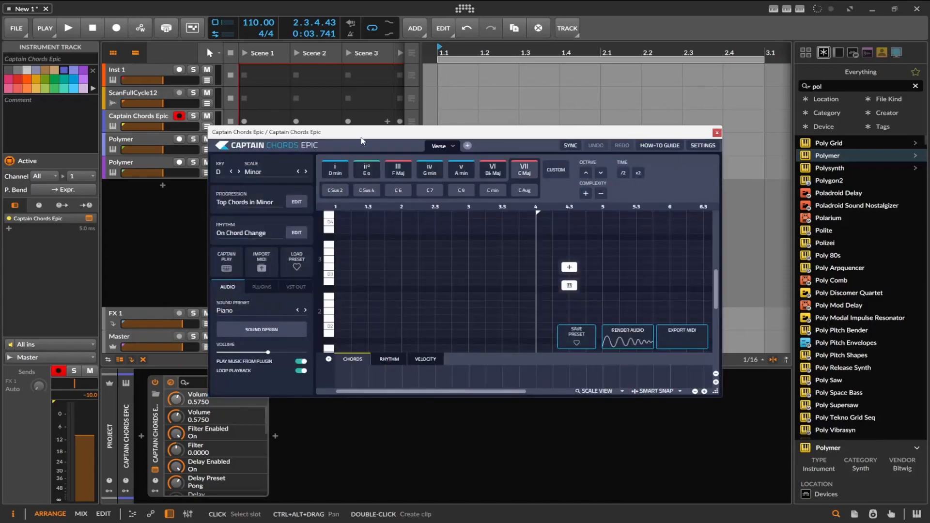
Move the Captain Chords Epic window up and add four D min chords in bars 1 to 4
{"action": "left_click_drag", "start_coordinate": [361, 134], "coordinate": [343, 102]}
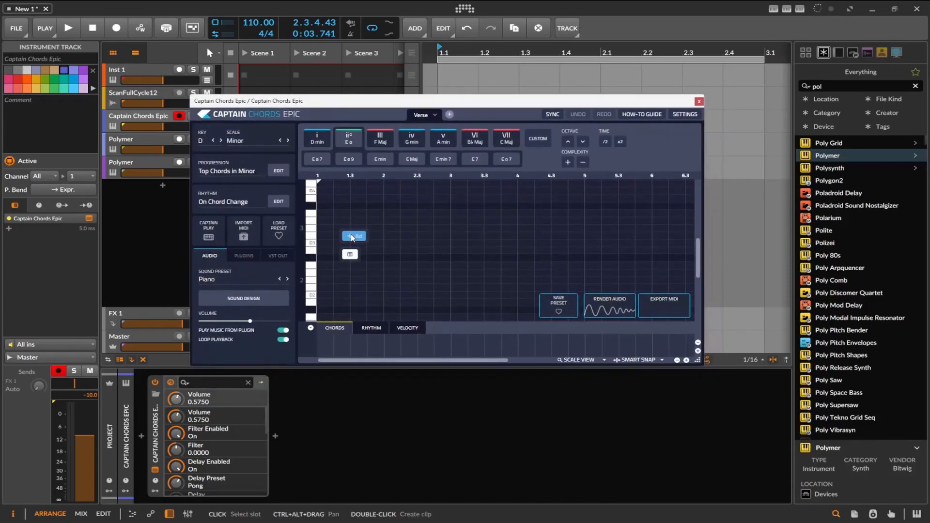
{"action": "left_click", "coordinate": [352, 235]}
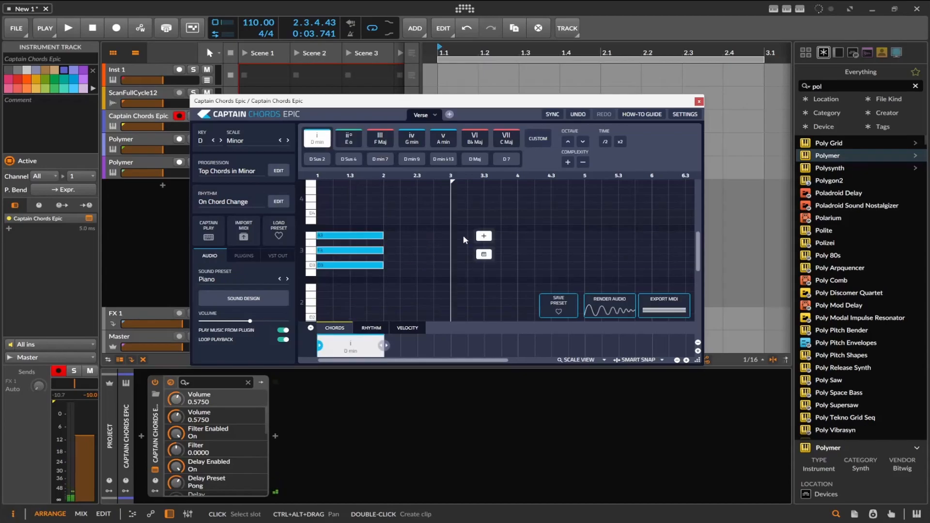
{"action": "left_click", "coordinate": [417, 235]}
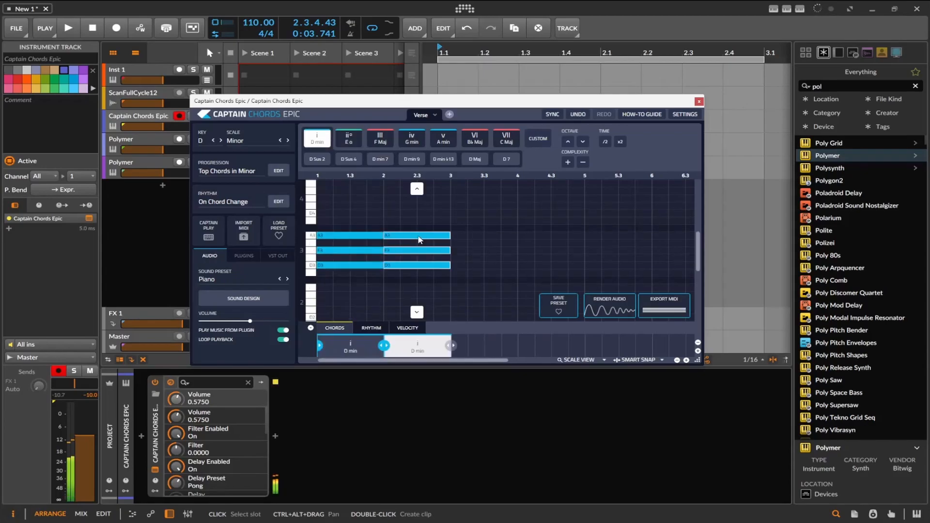
{"action": "left_click", "coordinate": [484, 235]}
{"action": "left_click", "coordinate": [551, 237]}
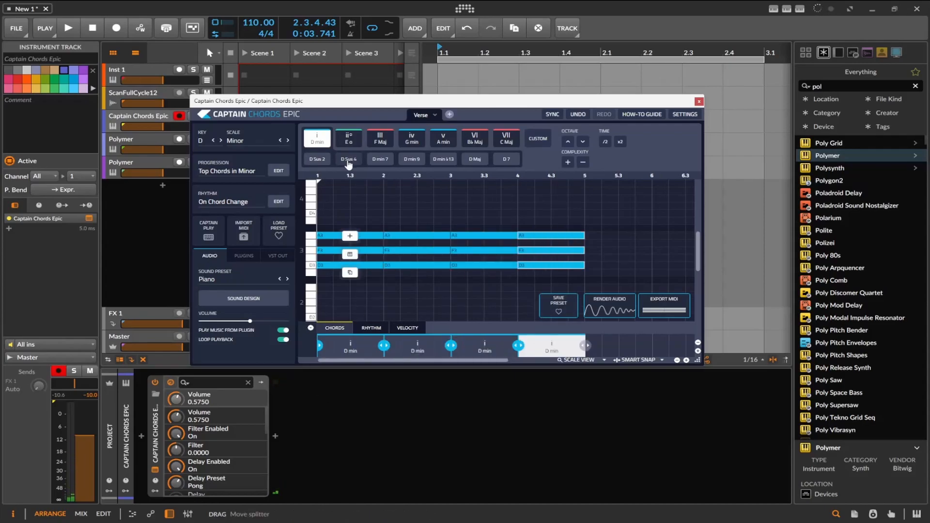
Change the third and fourth chords to D min 7
{"action": "left_click", "coordinate": [380, 159]}
{"action": "left_click", "coordinate": [450, 200]}
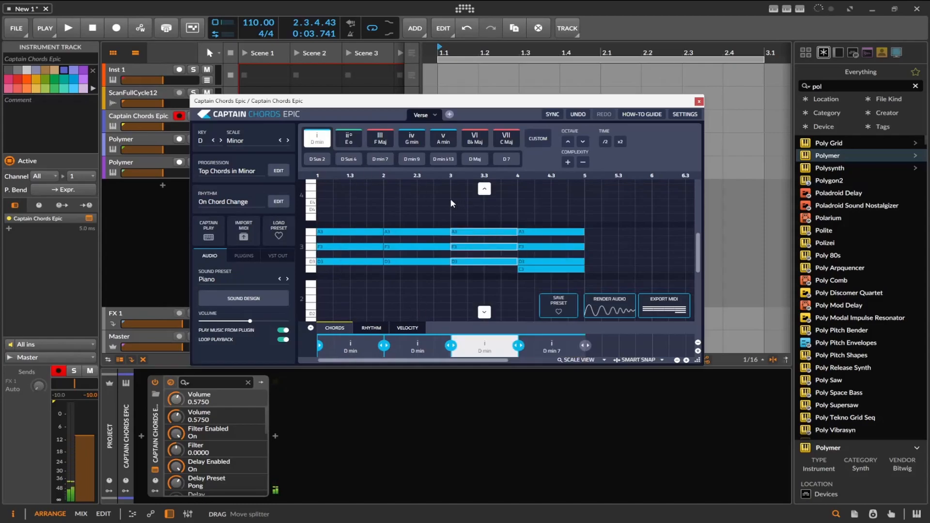
{"action": "left_click", "coordinate": [380, 159]}
Change the four chords in bars 1 to 4 to Bb Maj, F Maj, C Maj and the ii° E chord
{"action": "left_click", "coordinate": [408, 185]}
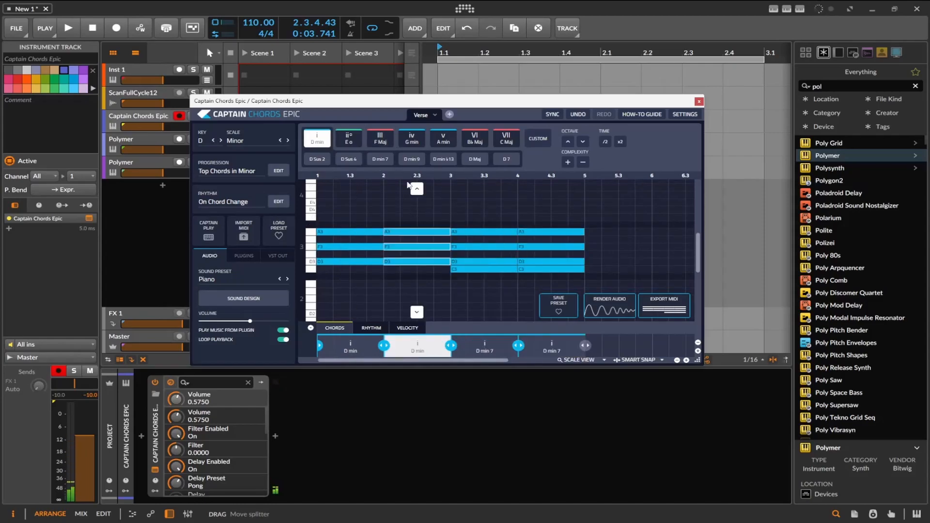
{"action": "left_click", "coordinate": [381, 138]}
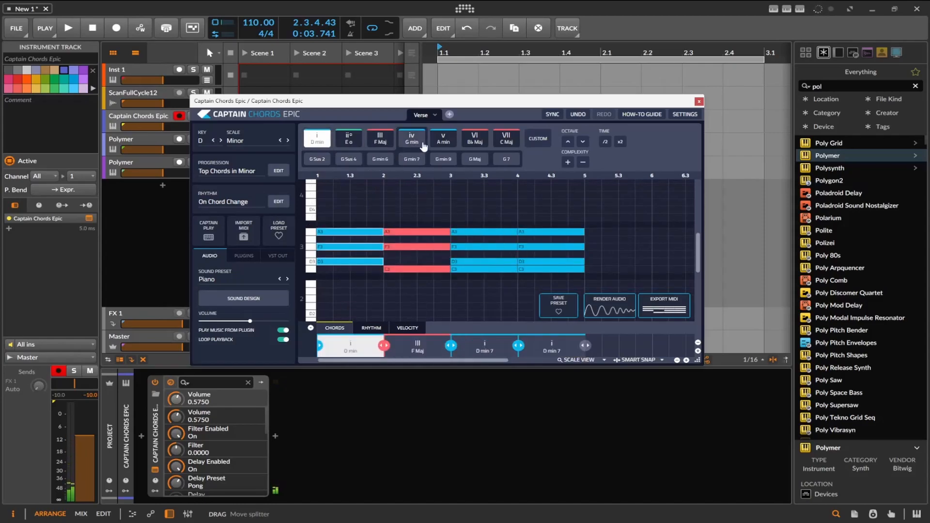
{"action": "left_click", "coordinate": [443, 139]}
{"action": "left_click", "coordinate": [474, 139]}
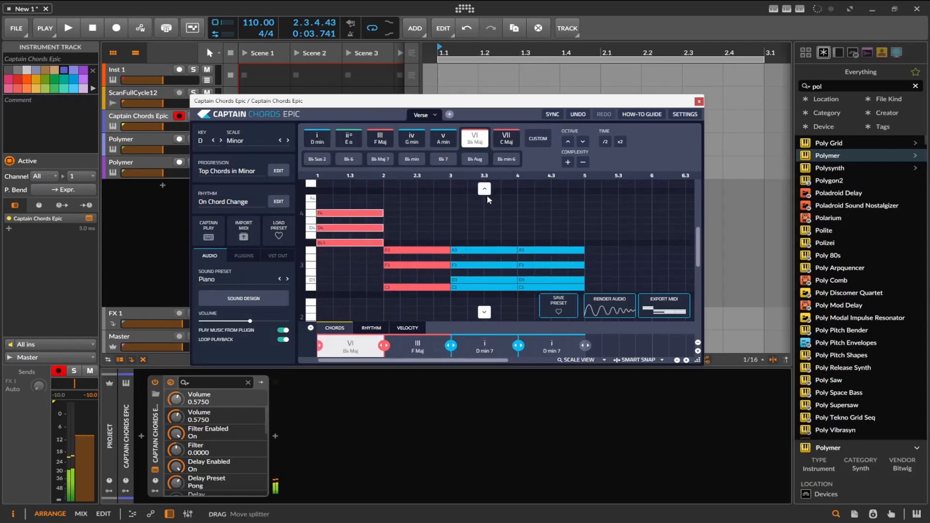
{"action": "left_click", "coordinate": [501, 217]}
{"action": "left_click", "coordinate": [506, 138]}
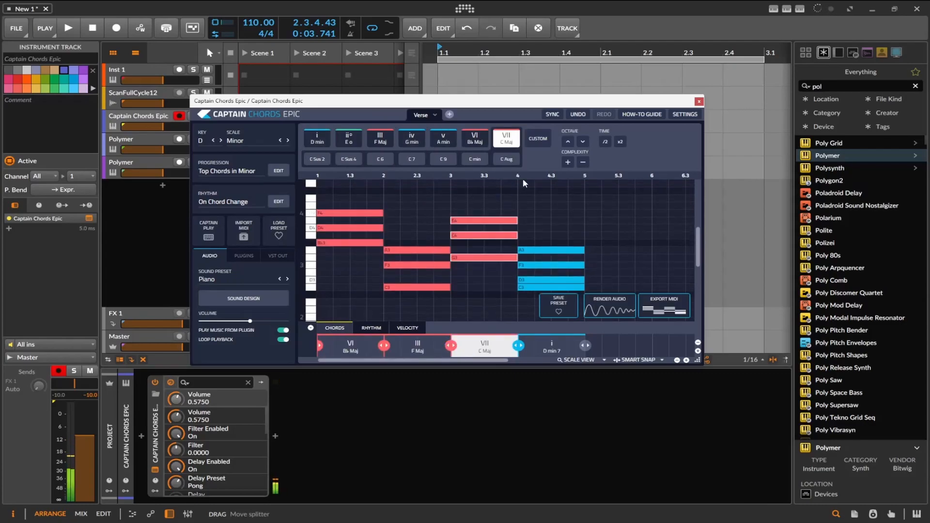
{"action": "left_click", "coordinate": [559, 222]}
{"action": "left_click", "coordinate": [349, 138]}
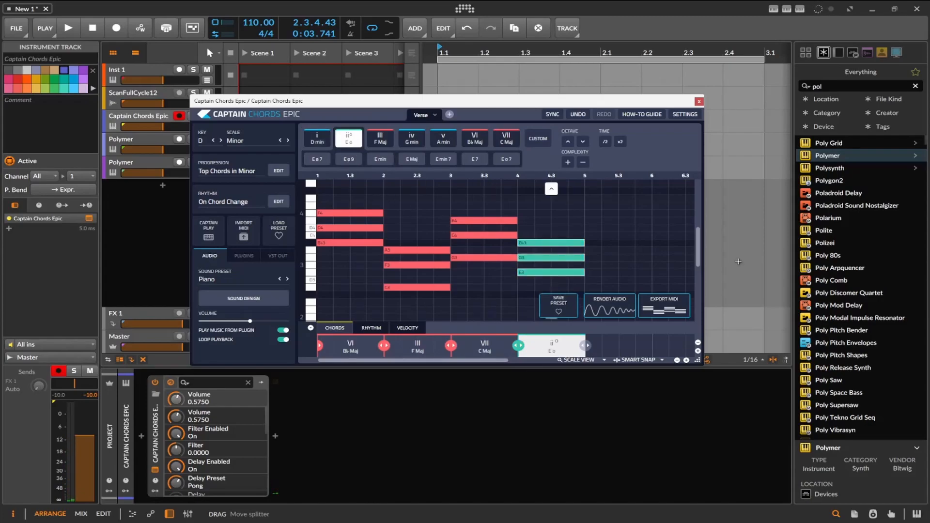
Add Polymer after Captain Chords Epic in the track's device chain
{"action": "mouse_move", "coordinate": [827, 156]}
{"action": "left_mouse_down"}
{"action": "mouse_move", "coordinate": [632, 394]}
{"action": "mouse_move", "coordinate": [620, 397]}
{"action": "left_mouse_up"}
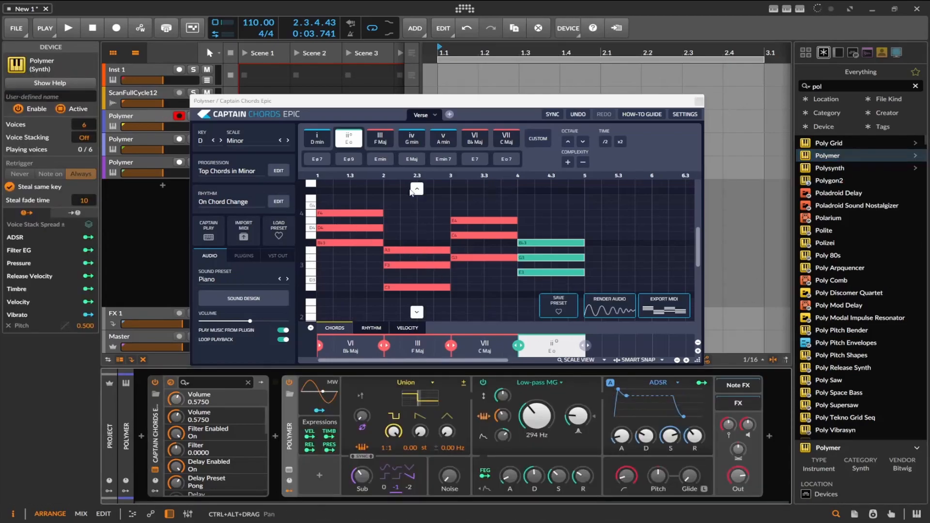
Change the fourth chord to F Maj, play the progression and move the Captain Chords Epic window down to uncover the tracks
{"action": "left_click", "coordinate": [379, 139]}
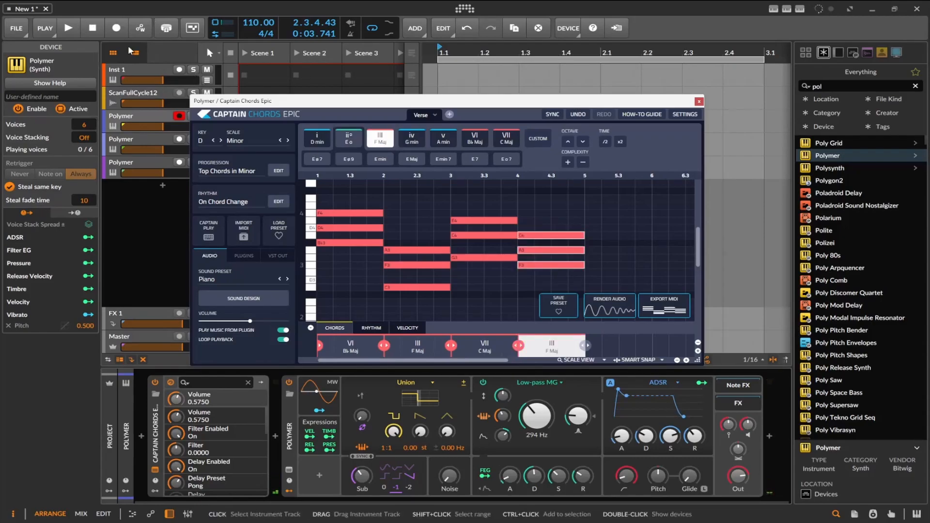
{"action": "left_click", "coordinate": [68, 27]}
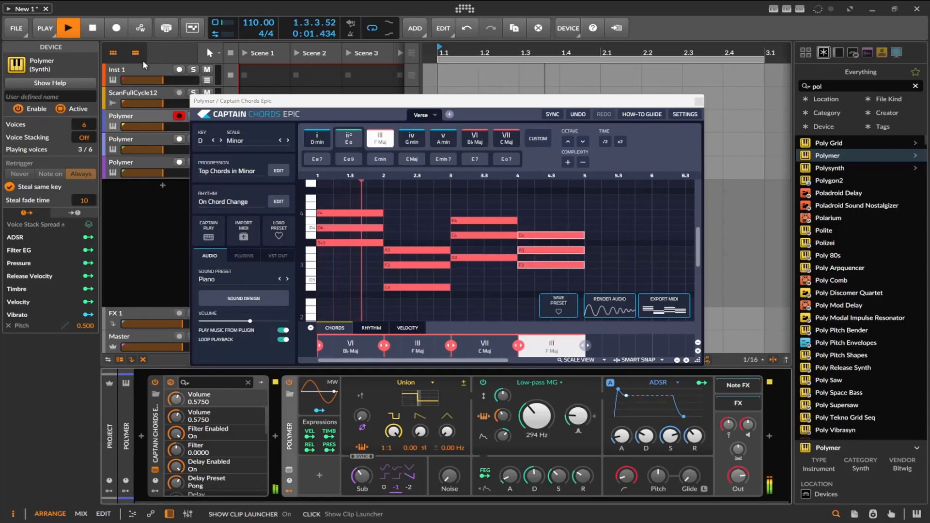
{"action": "left_click_drag", "start_coordinate": [265, 101], "coordinate": [277, 191]}
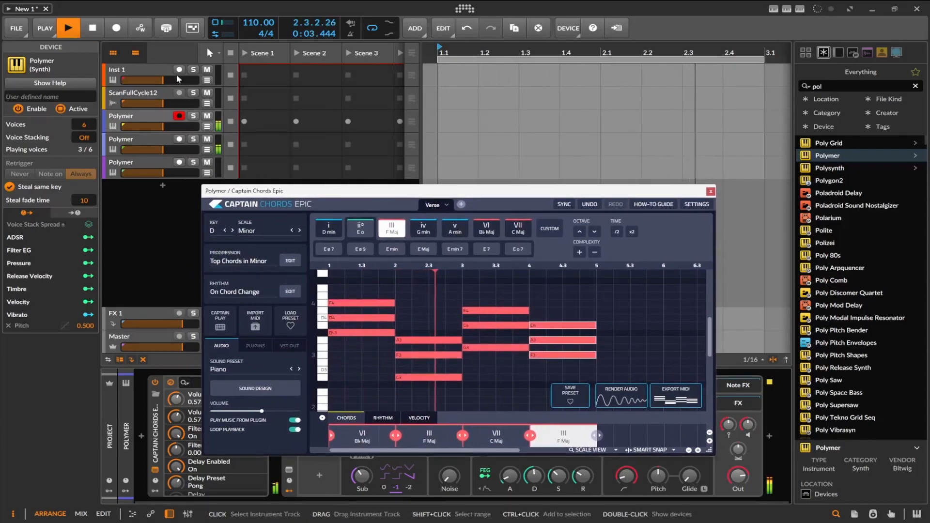
{"action": "left_click", "coordinate": [68, 27]}
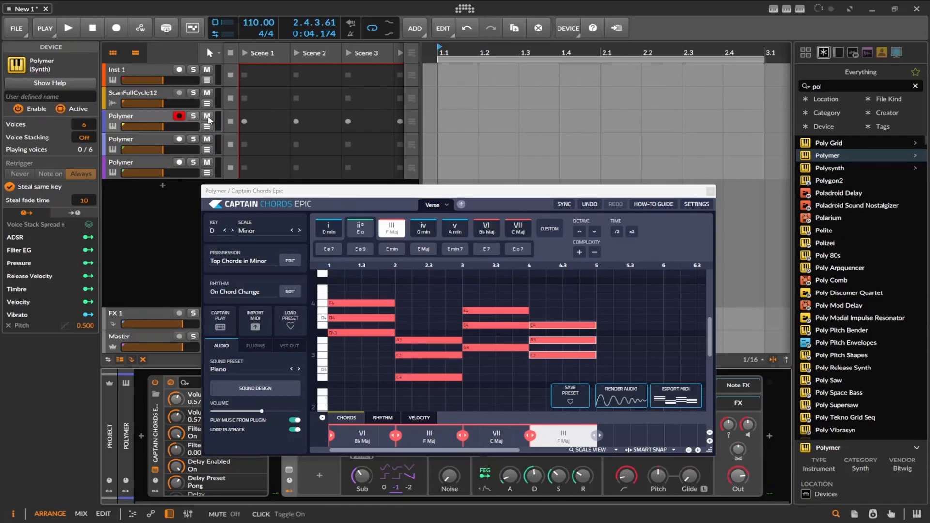
Mute the other two Polymer tracks, play the chords briefly, and set the arranger loop region to four bars
{"action": "left_click", "coordinate": [207, 139]}
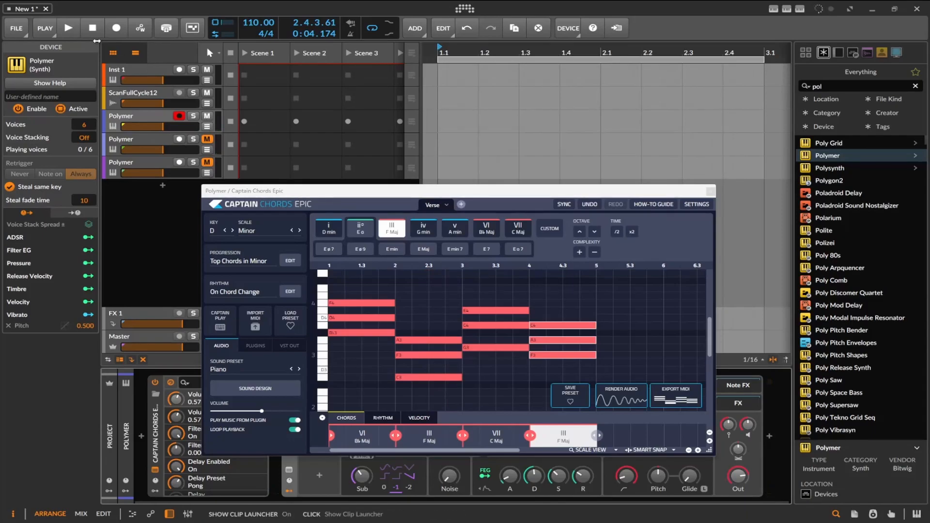
{"action": "key", "text": "space"}
{"action": "left_click_drag", "start_coordinate": [362, 190], "coordinate": [339, 99]}
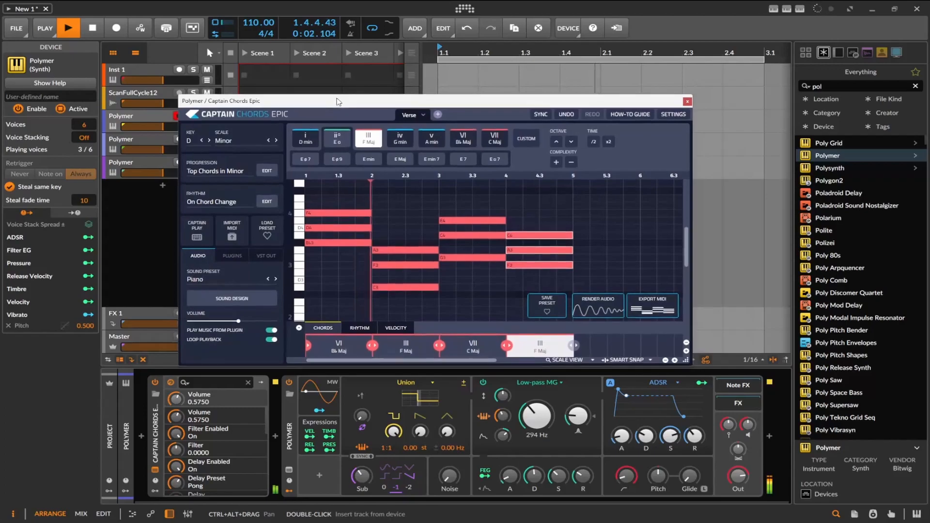
{"action": "left_click", "coordinate": [95, 30]}
{"action": "left_click_drag", "start_coordinate": [763, 60], "coordinate": [635, 61]}
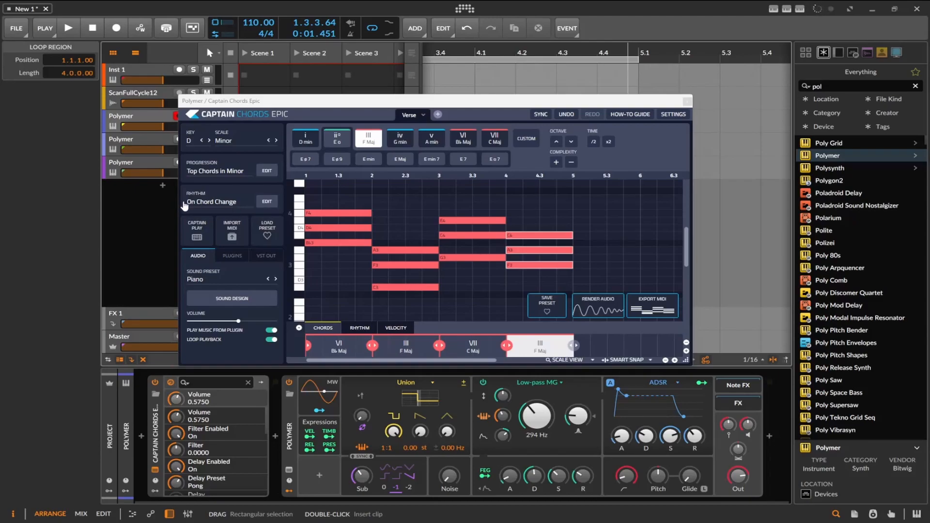
Audition rhythm presets such as Simple Groove and Golden Syncopation during playback, and set the chord rhythm to Latin Clave
{"action": "left_click", "coordinate": [258, 204]}
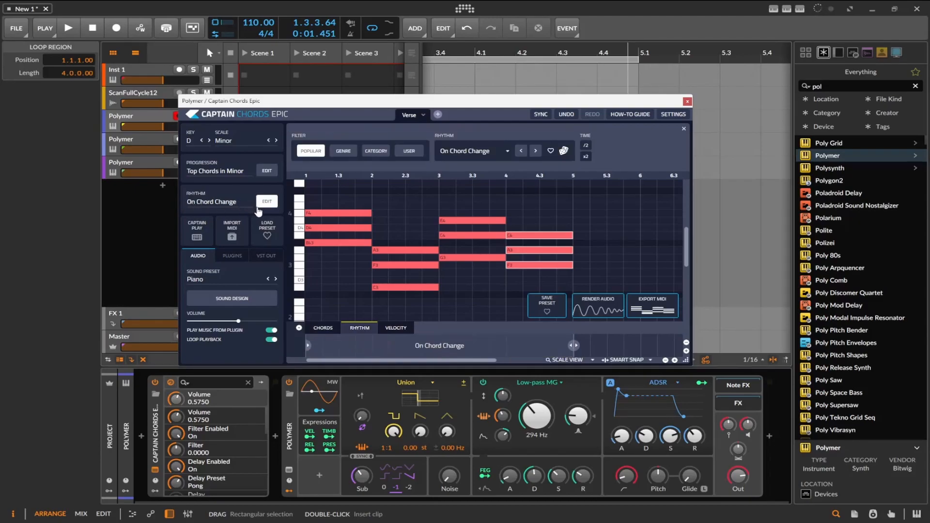
{"action": "left_click", "coordinate": [534, 151]}
{"action": "left_click", "coordinate": [535, 151]}
{"action": "left_click", "coordinate": [565, 154]}
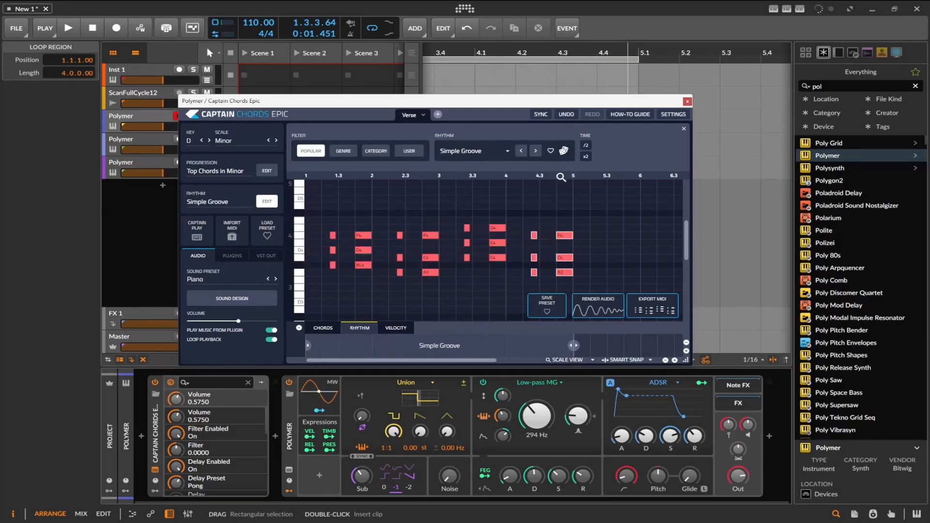
{"action": "left_click", "coordinate": [75, 28]}
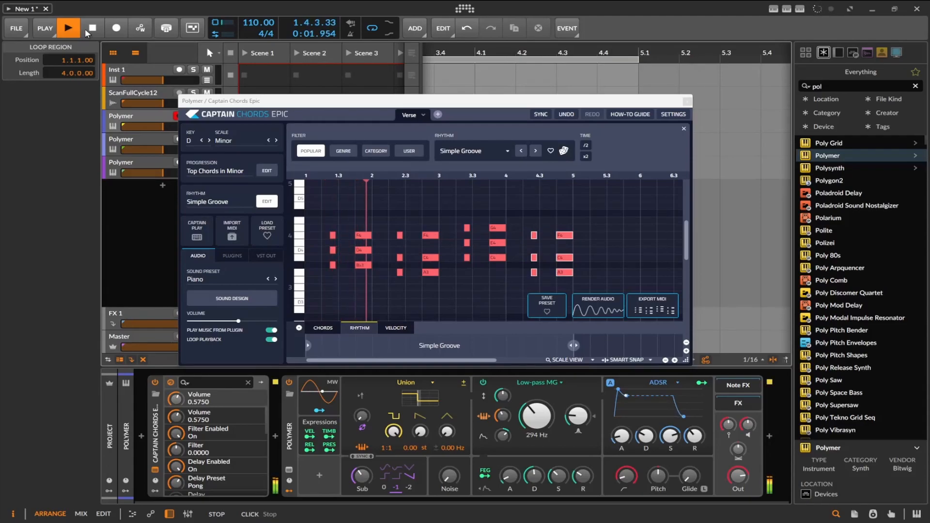
{"action": "left_click", "coordinate": [564, 152]}
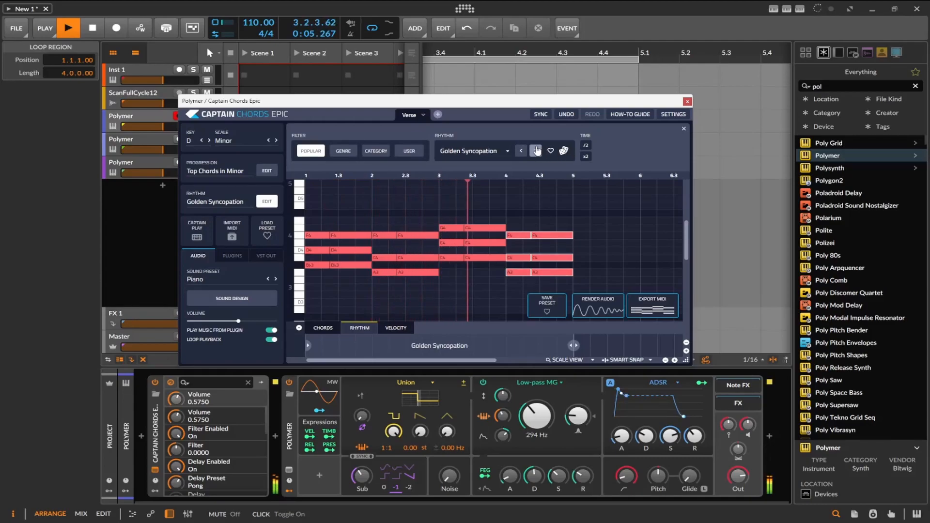
{"action": "left_click", "coordinate": [479, 153]}
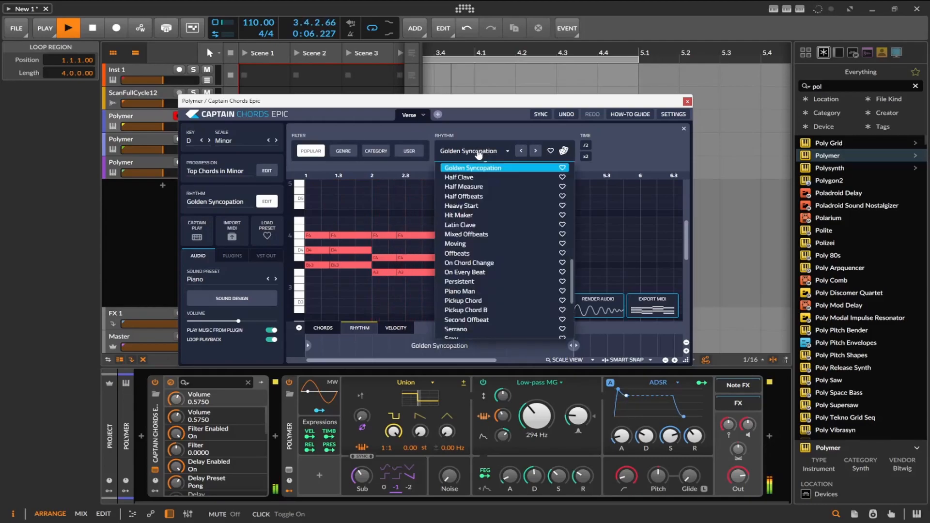
{"action": "left_click", "coordinate": [479, 222]}
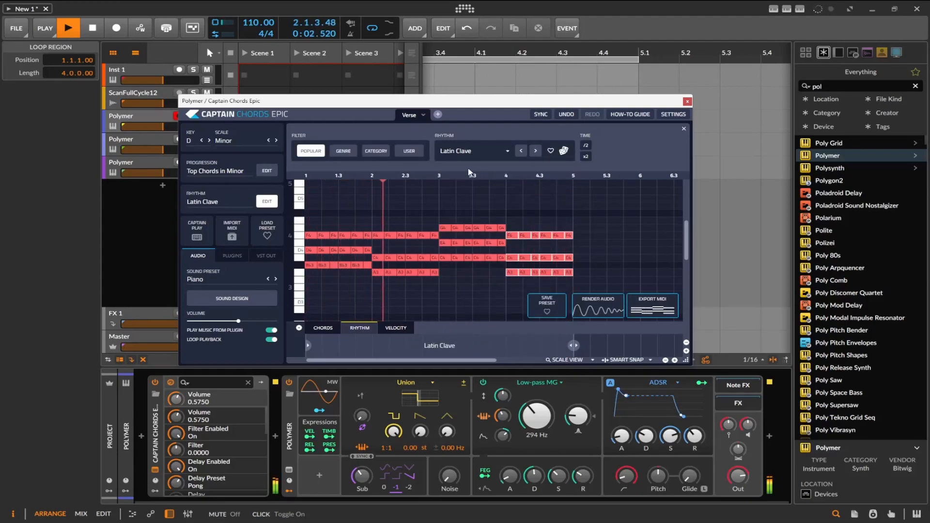
{"action": "left_click", "coordinate": [92, 29]}
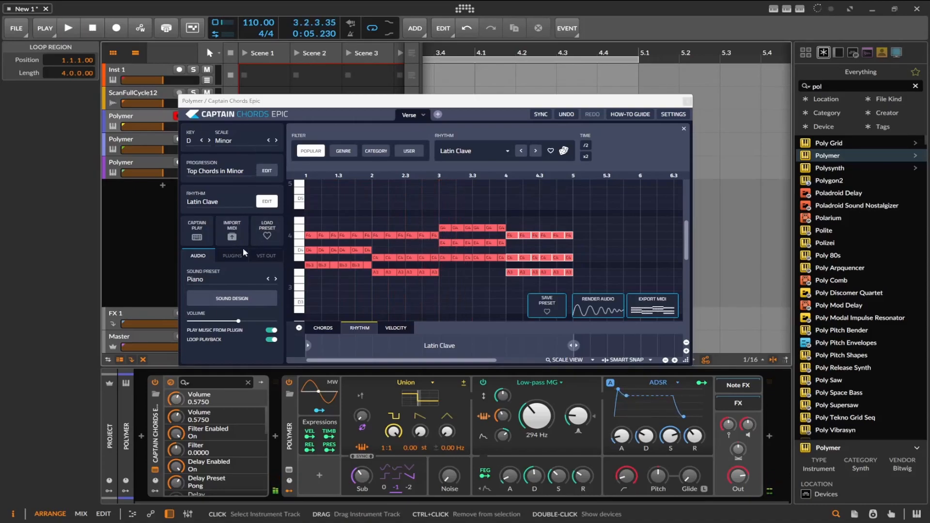
Look at the VST Out output mode, return to the Audio output and browse the list of sound presets
{"action": "left_click", "coordinate": [265, 255]}
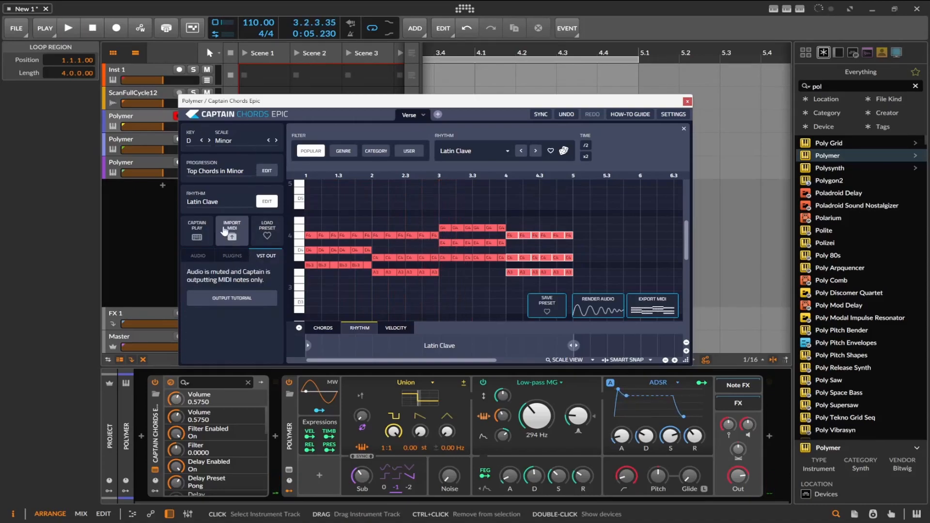
{"action": "left_click", "coordinate": [194, 256]}
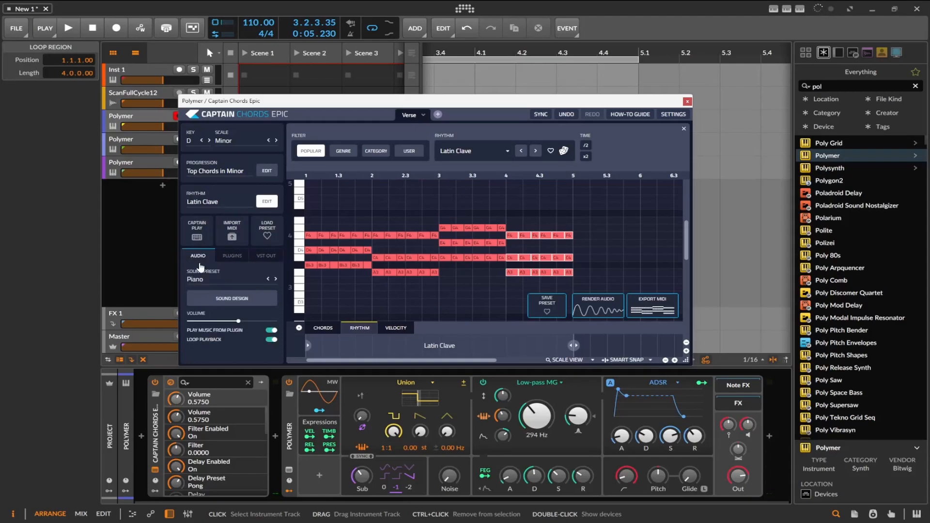
{"action": "left_click", "coordinate": [240, 284]}
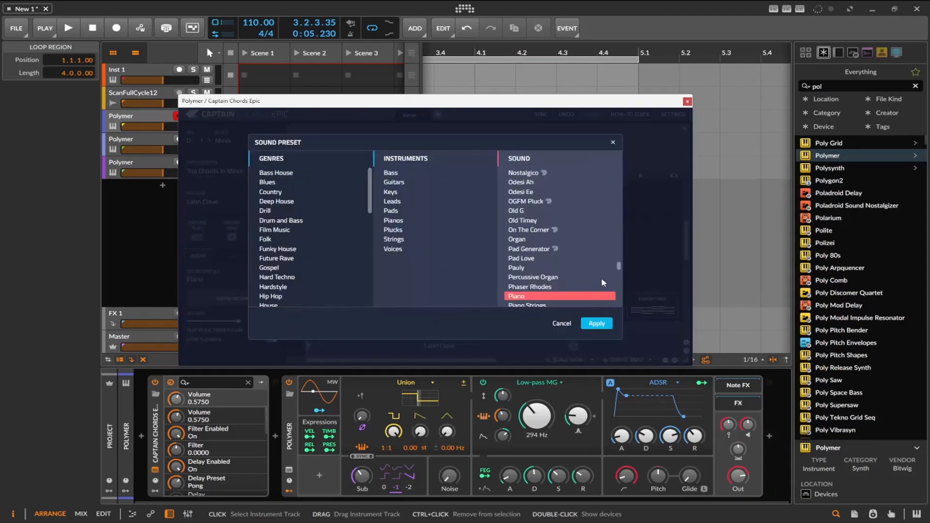
{"action": "scroll", "coordinate": [551, 229], "scroll_direction": "down", "scroll_amount": 5}
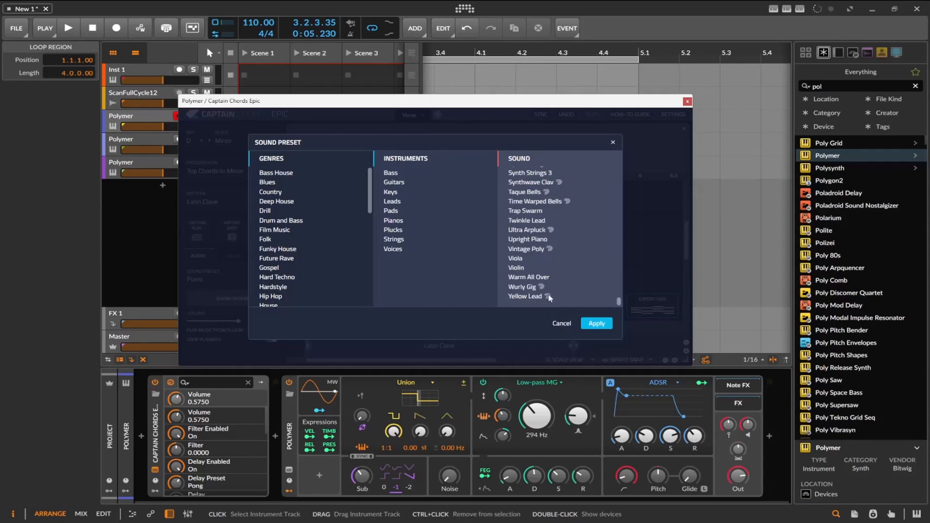
{"action": "left_click", "coordinate": [561, 323]}
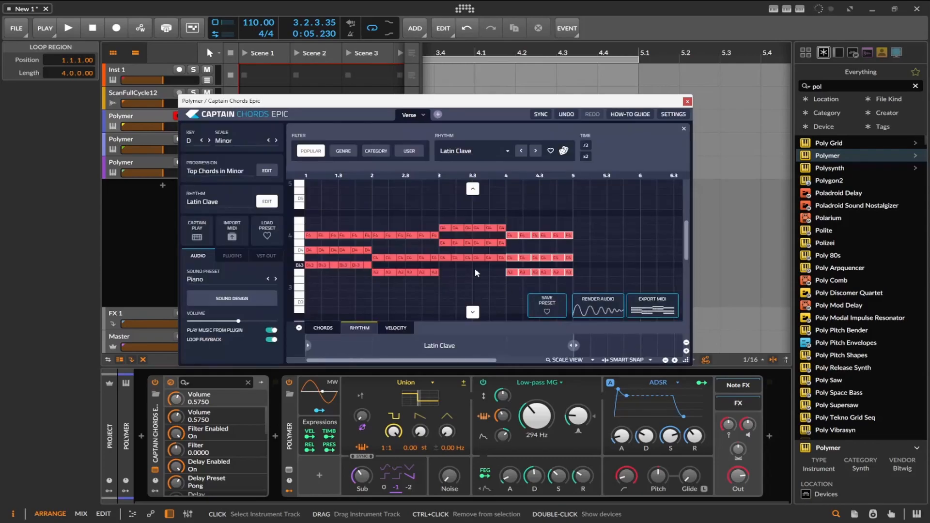
Load the VI-i-VII-iv progression from the Electronic bank's Electronic Chords in Minor collection and play it
{"action": "left_click", "coordinate": [223, 173]}
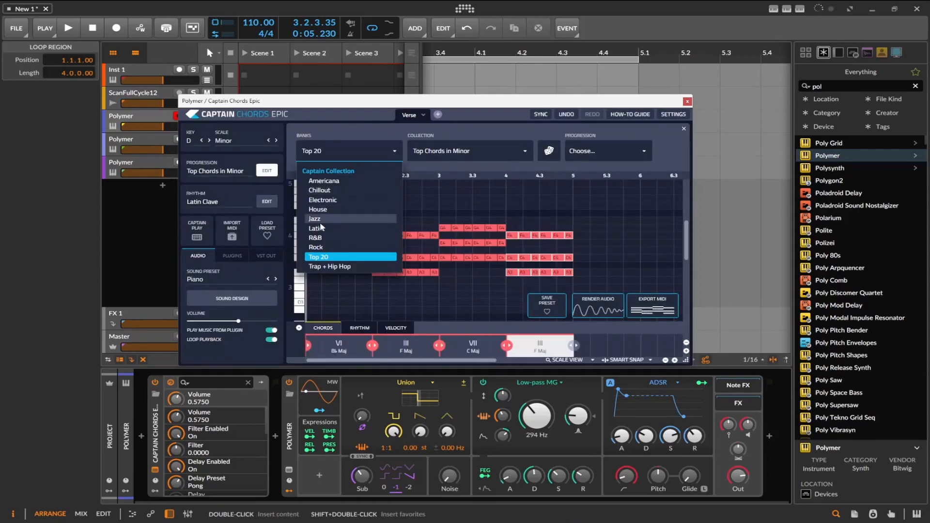
{"action": "left_click", "coordinate": [332, 202]}
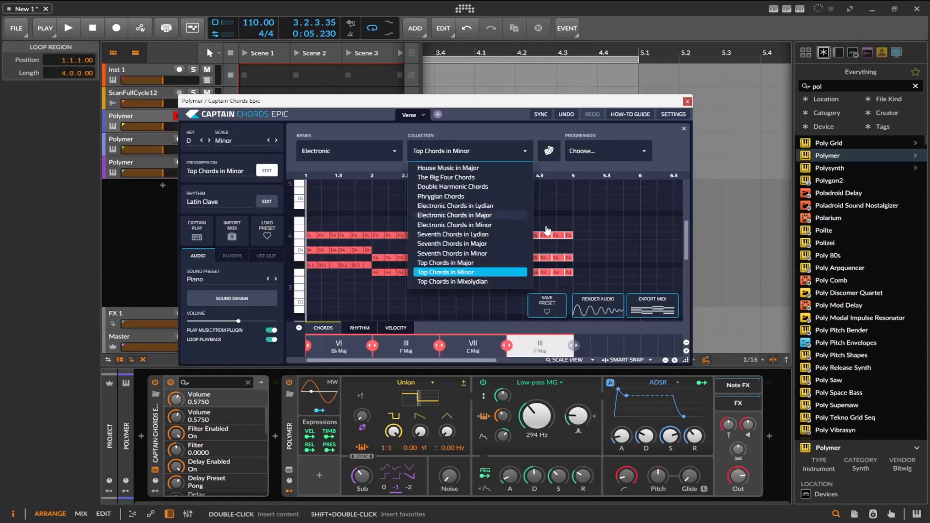
{"action": "left_click", "coordinate": [530, 225]}
{"action": "left_click", "coordinate": [608, 151]}
{"action": "left_click", "coordinate": [599, 168]}
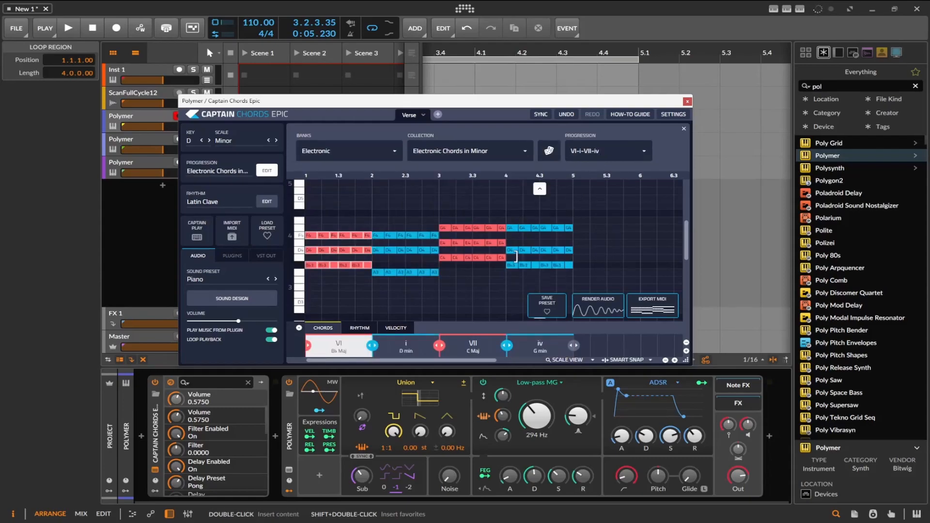
{"action": "key", "text": "space"}
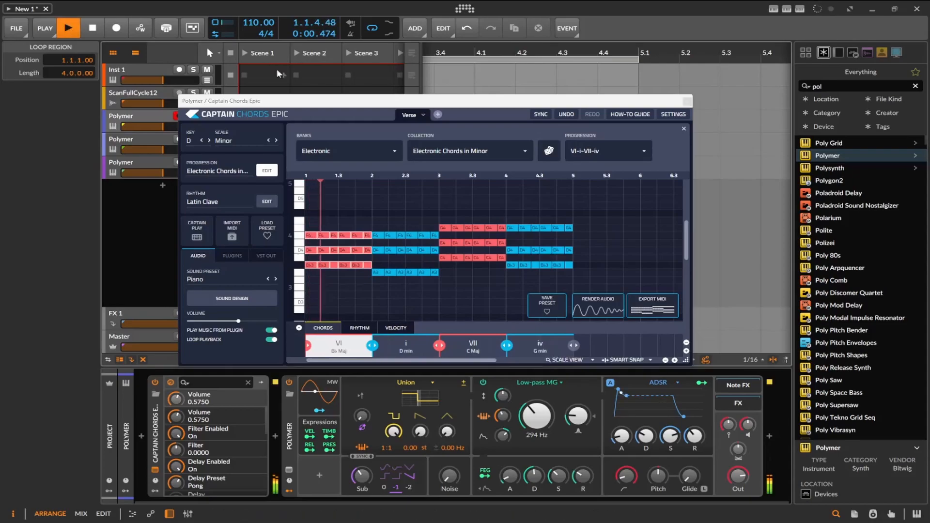
Try the VI-VII-i-iv progression during playback, then randomize the progression to i-VI-III-iv
{"action": "left_click", "coordinate": [608, 150]}
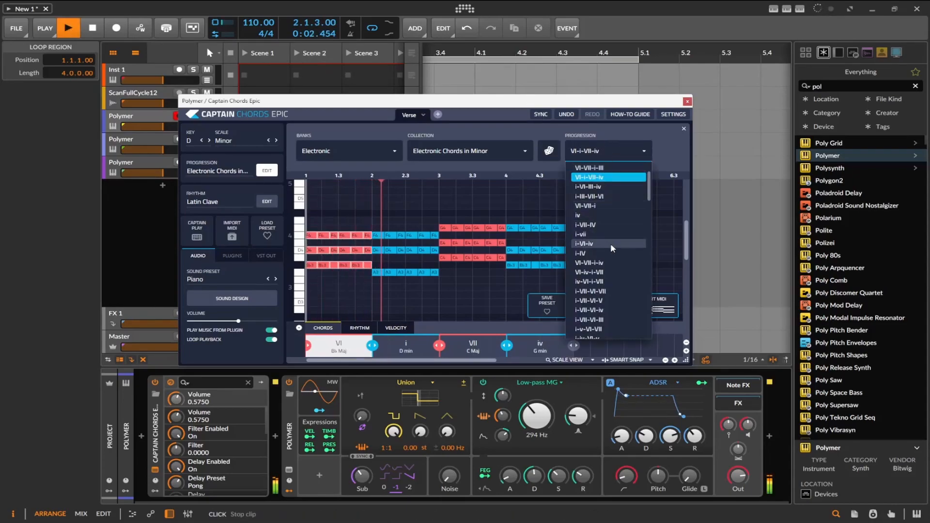
{"action": "left_click", "coordinate": [607, 263]}
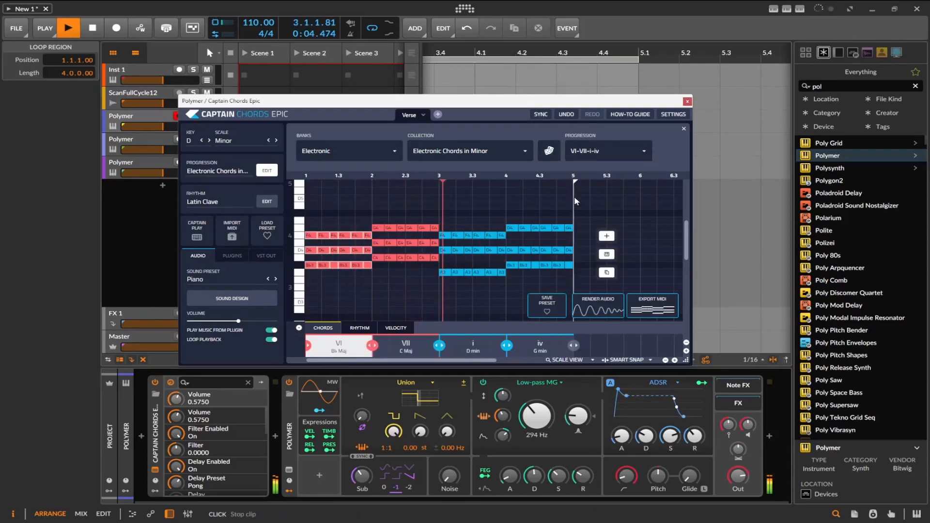
{"action": "left_click", "coordinate": [550, 153]}
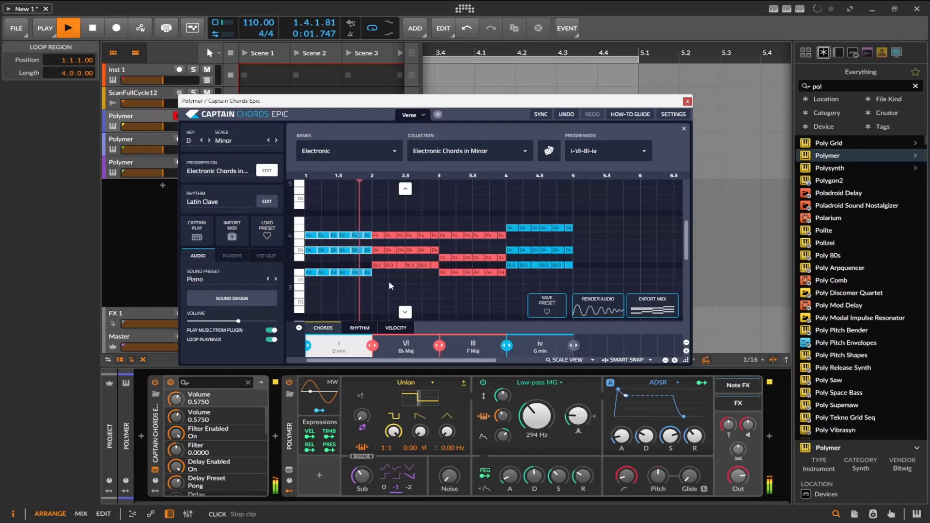
View the rhythm and velocity lanes of the progression, return to the chords lane and stop playback
{"action": "left_click", "coordinate": [359, 329]}
{"action": "left_click", "coordinate": [395, 328]}
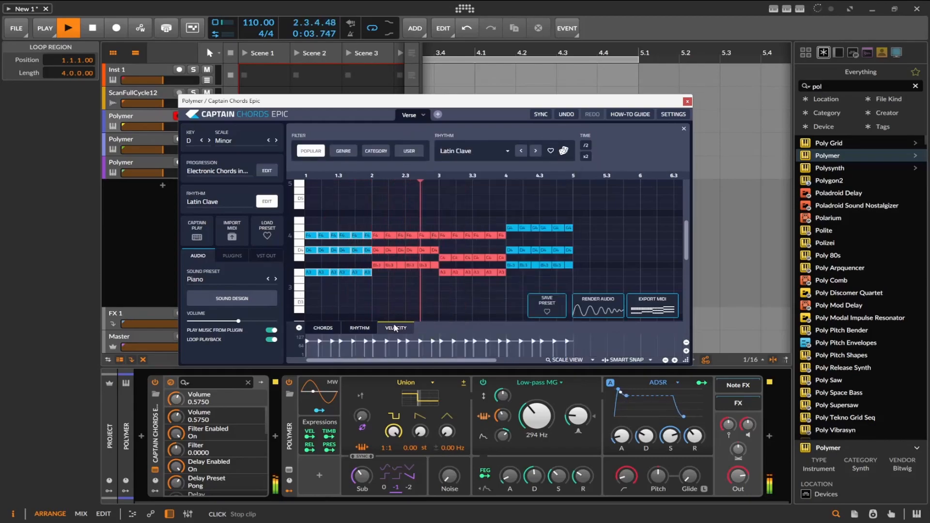
{"action": "left_click", "coordinate": [324, 329]}
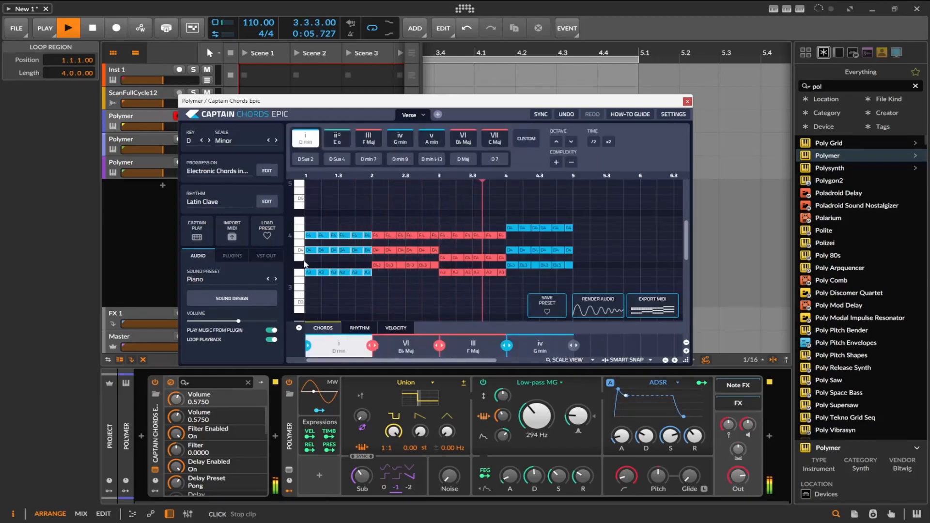
{"action": "left_click", "coordinate": [92, 30]}
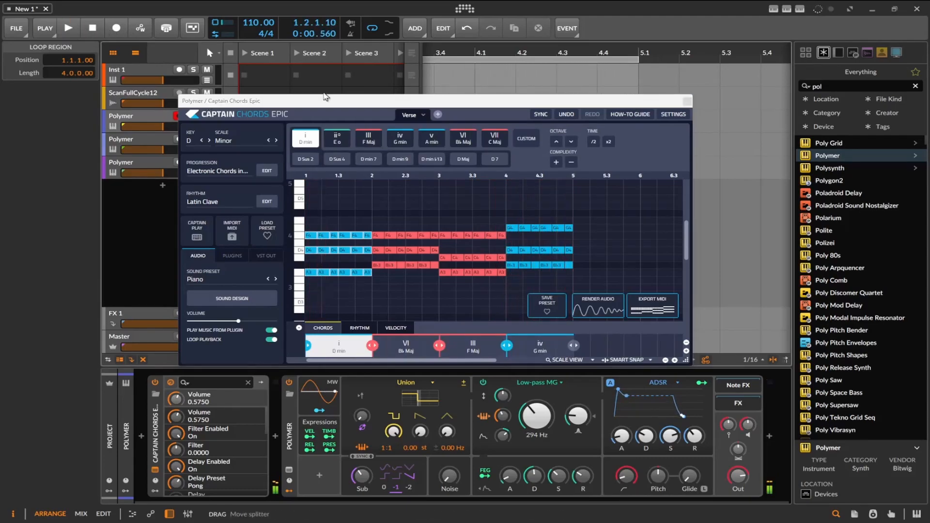
Search the browser for "cap", close the Captain Chords Epic window and add Captain Deep Epic on a new instrument track
{"action": "left_click_drag", "start_coordinate": [541, 105], "coordinate": [618, 144]}
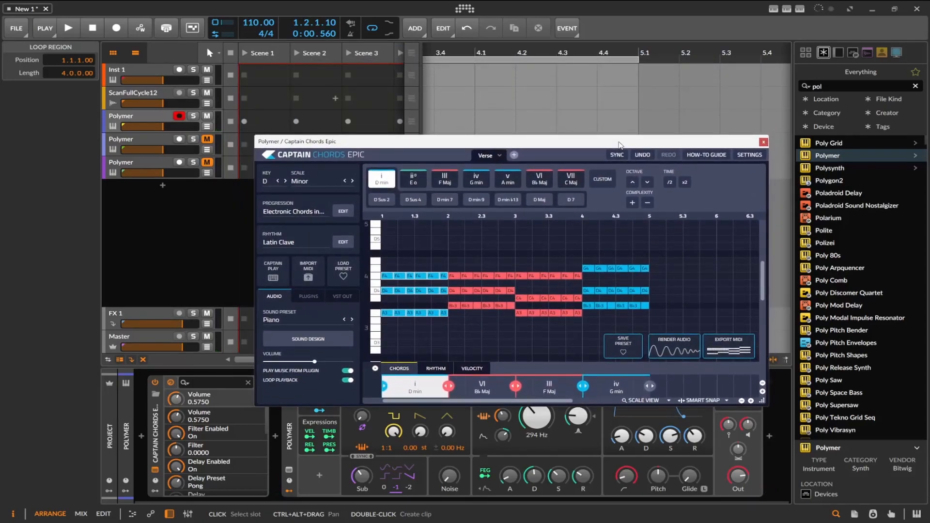
{"action": "left_click_drag", "start_coordinate": [841, 86], "coordinate": [755, 79]}
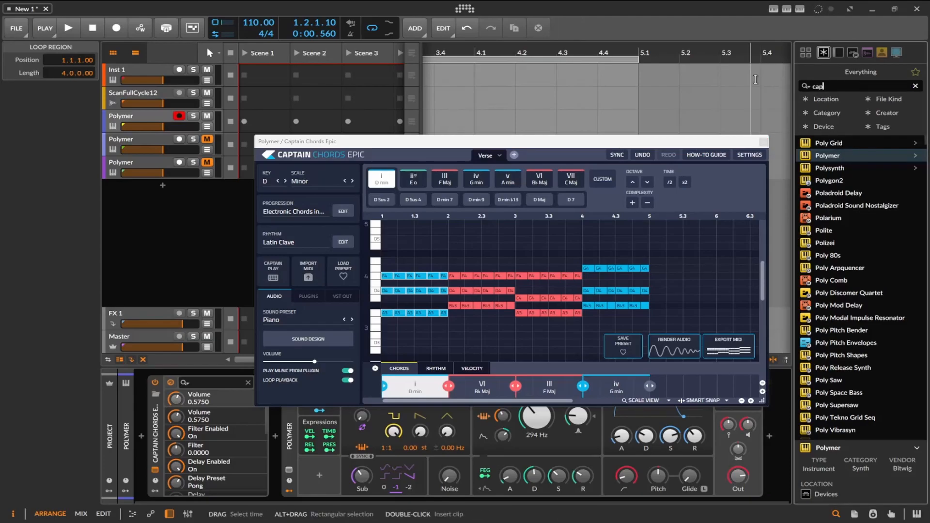
{"action": "left_click", "coordinate": [763, 143]}
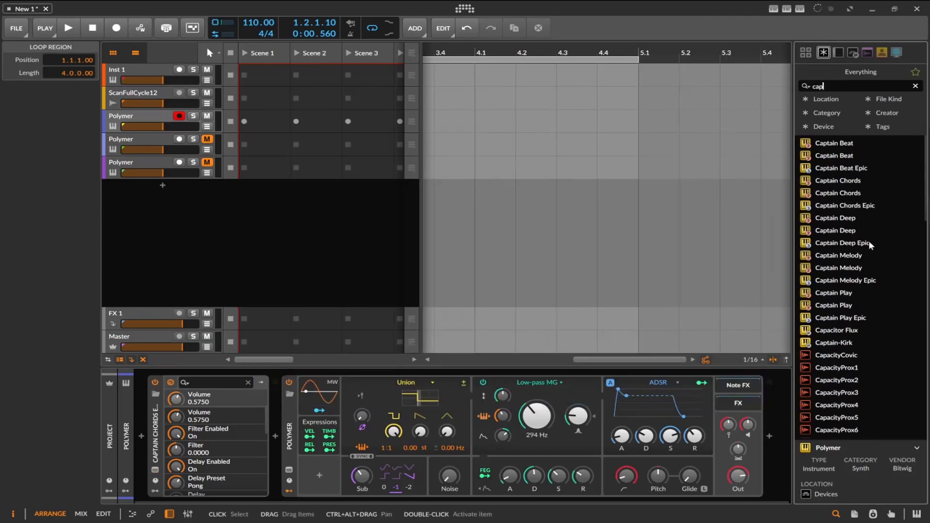
{"action": "left_click_drag", "start_coordinate": [867, 243], "coordinate": [459, 254]}
{"action": "left_click_drag", "start_coordinate": [283, 246], "coordinate": [255, 242]}
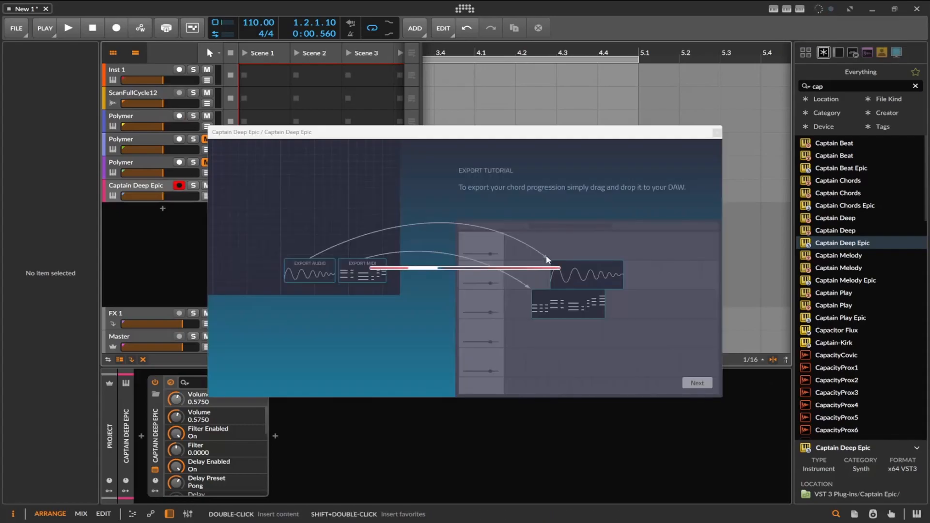
Finish Captain Deep Epic's introduction and start writing in the key of D Minor
{"action": "left_click", "coordinate": [694, 382]}
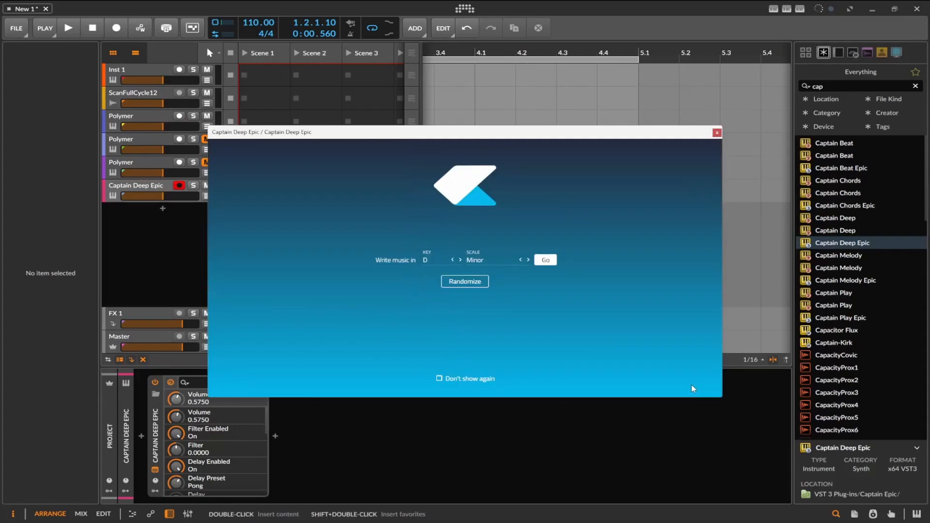
{"action": "left_click", "coordinate": [545, 260]}
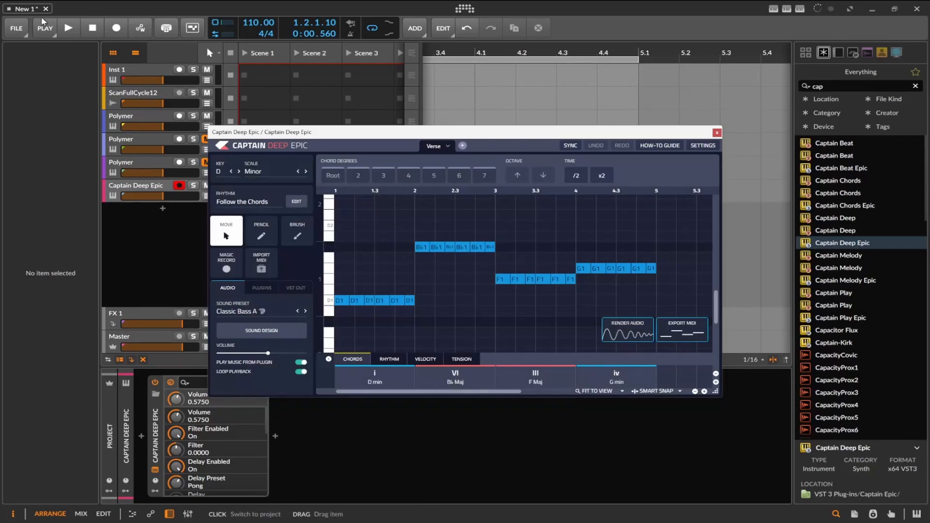
During playback, randomize the bassline rhythm to 8th Note Variation 2, try 8th Note Variation 3, choose Beats 1, 2, 3, and stop
{"action": "left_click", "coordinate": [68, 27]}
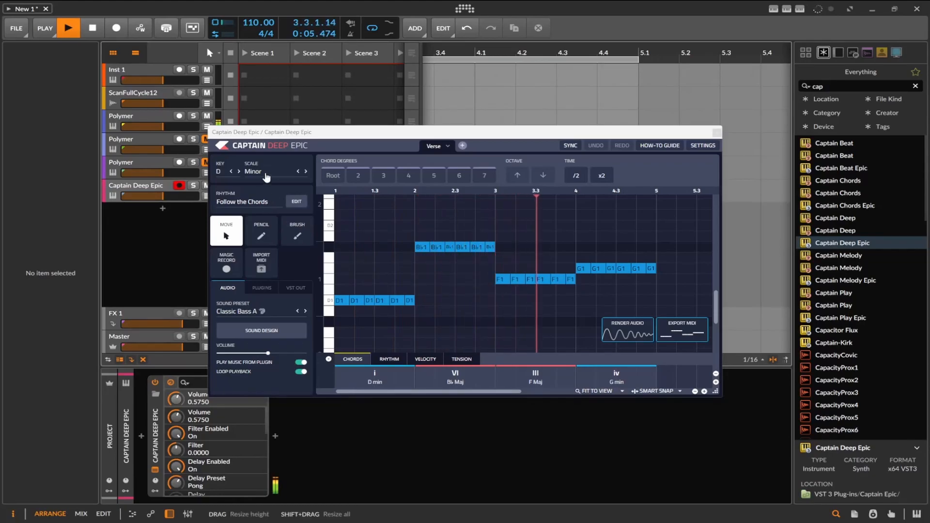
{"action": "left_click", "coordinate": [278, 204]}
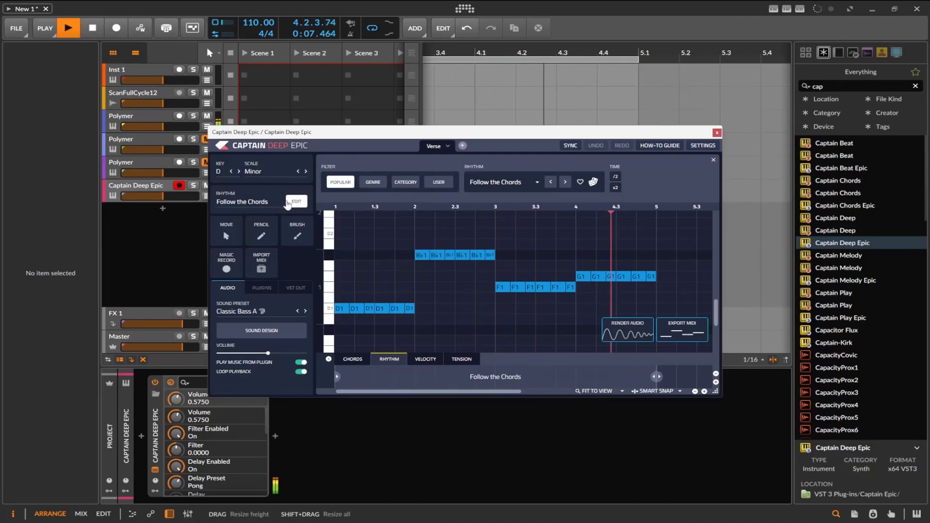
{"action": "left_click", "coordinate": [593, 184]}
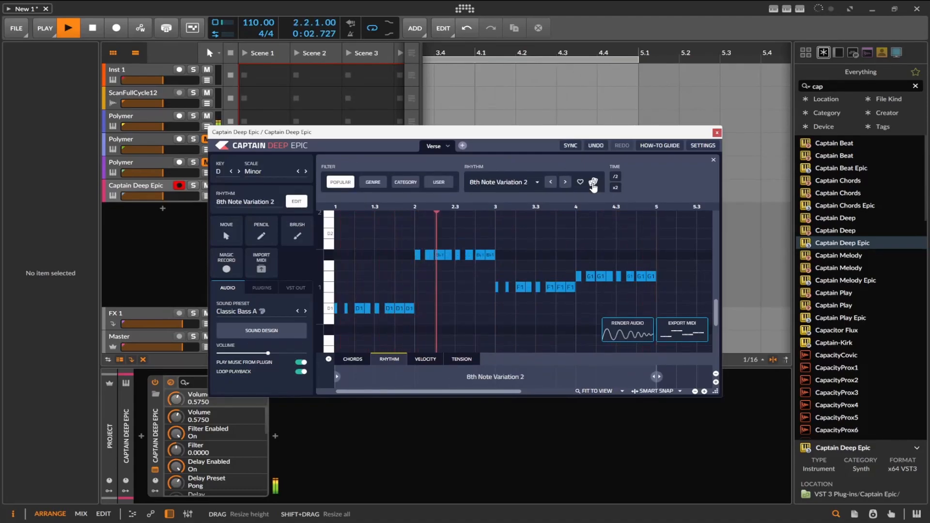
{"action": "left_click", "coordinate": [565, 182]}
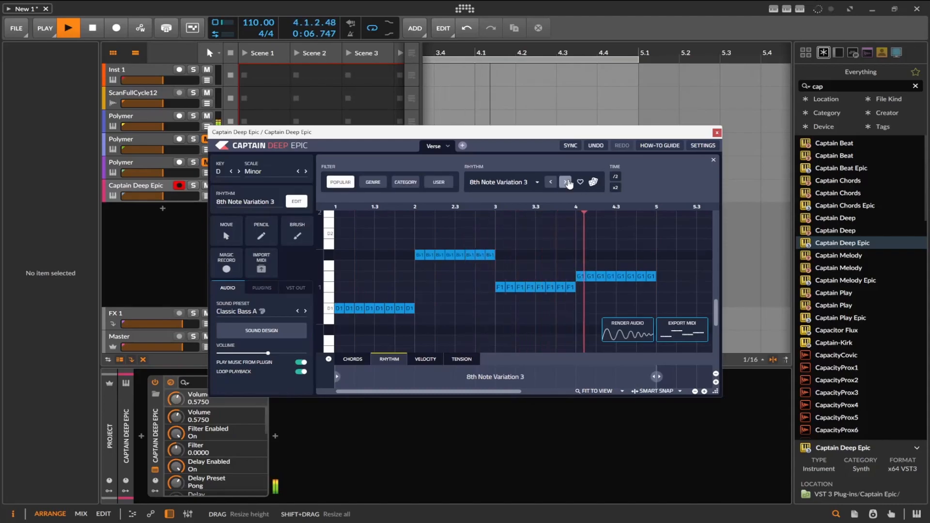
{"action": "left_click", "coordinate": [565, 182]}
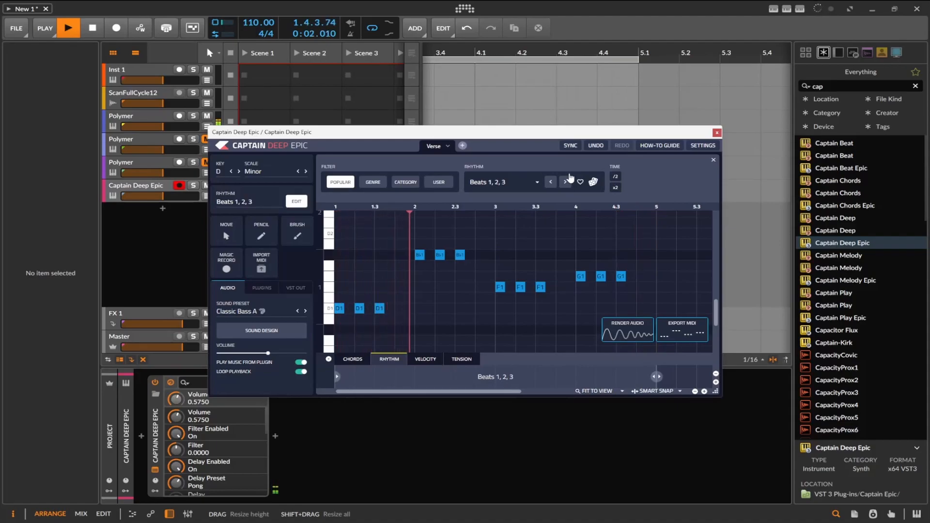
{"action": "left_click", "coordinate": [92, 28]}
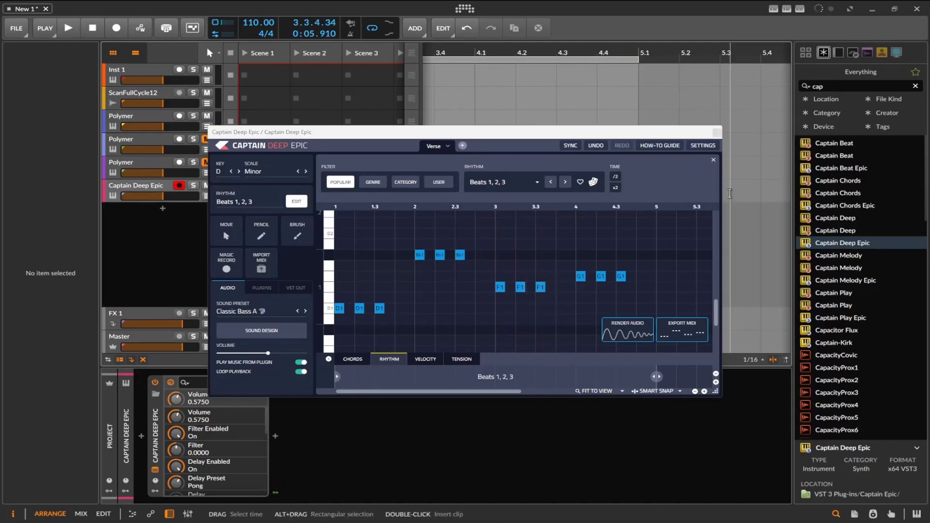
Close the Captain Deep Epic window, add Captain Melody Epic on a new instrument track and start writing in D Minor
{"action": "left_click", "coordinate": [716, 132]}
{"action": "left_click_drag", "start_coordinate": [852, 279], "coordinate": [330, 240]}
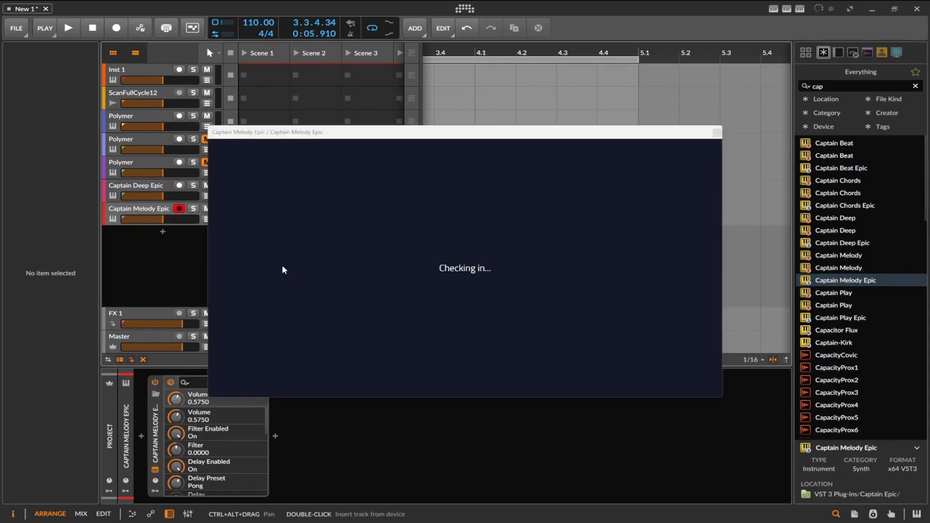
{"action": "left_click", "coordinate": [713, 383]}
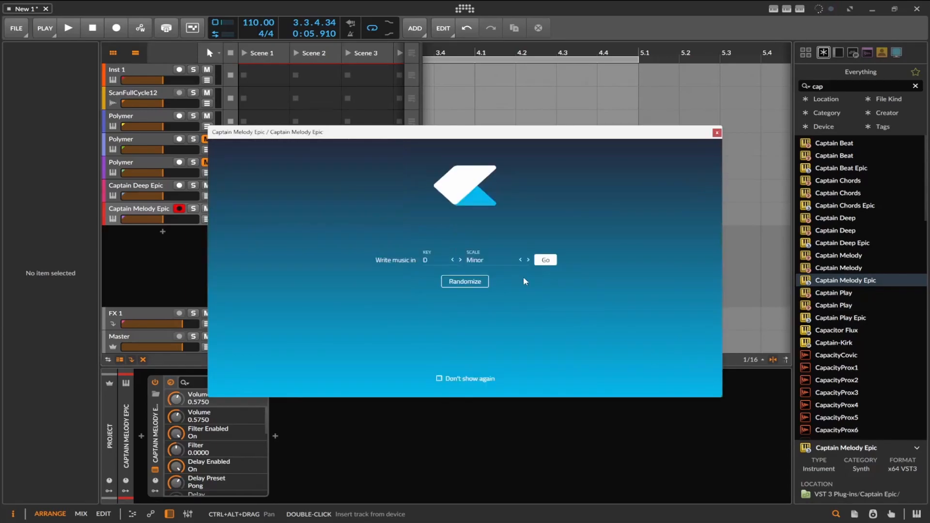
{"action": "left_click", "coordinate": [545, 260]}
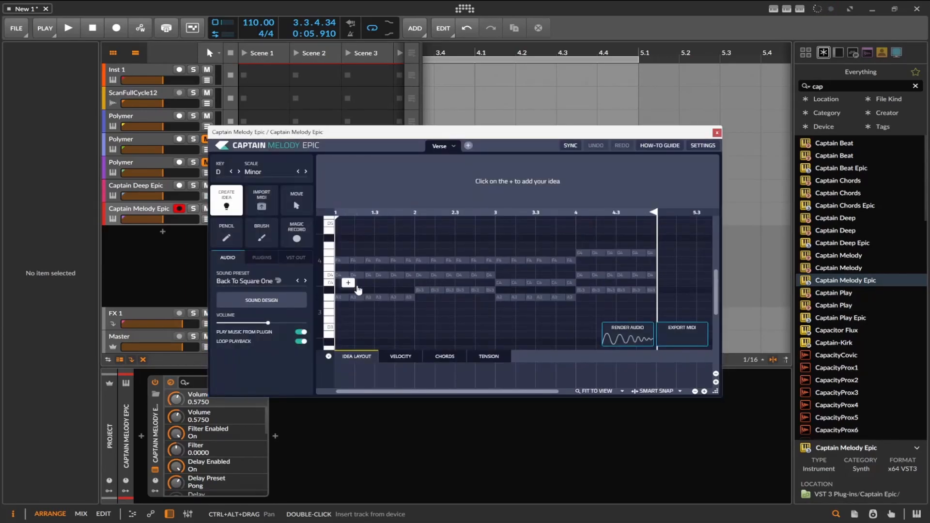
Add a melody idea to the timeline and, during playback, change its sound preset to Bass Piano
{"action": "left_click", "coordinate": [432, 285]}
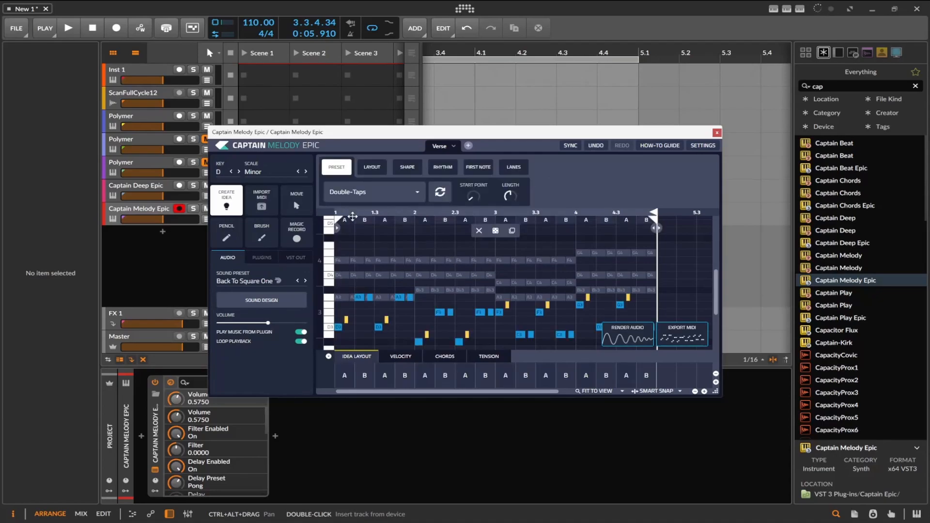
{"action": "key", "text": "space"}
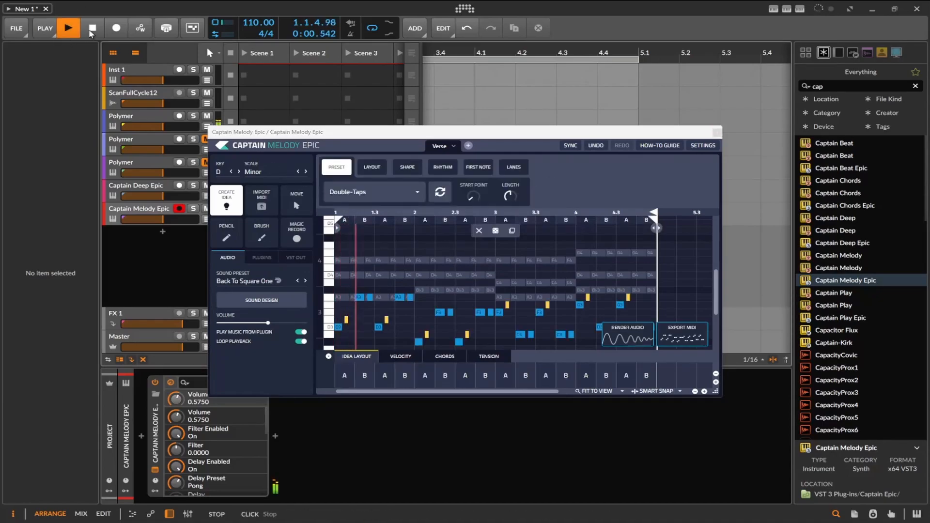
{"action": "left_click", "coordinate": [305, 282]}
{"action": "left_click", "coordinate": [305, 282]}
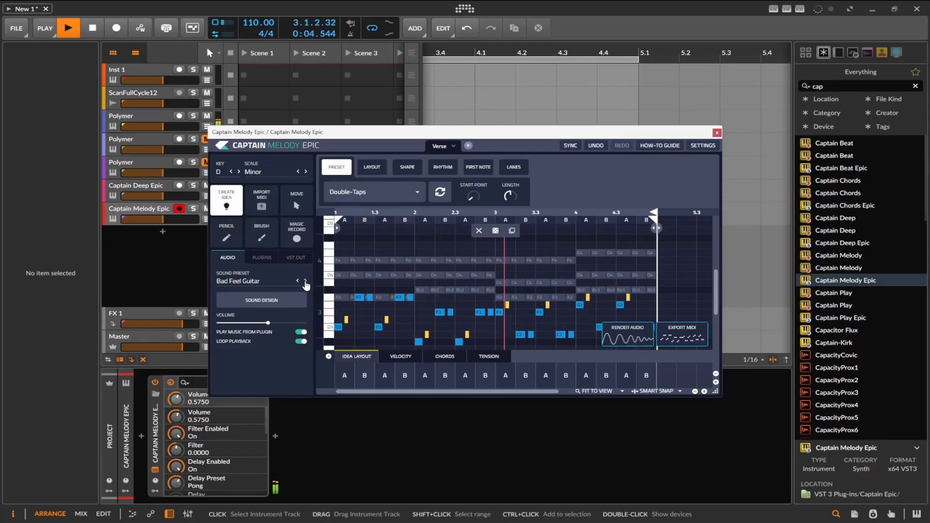
{"action": "left_click", "coordinate": [305, 282]}
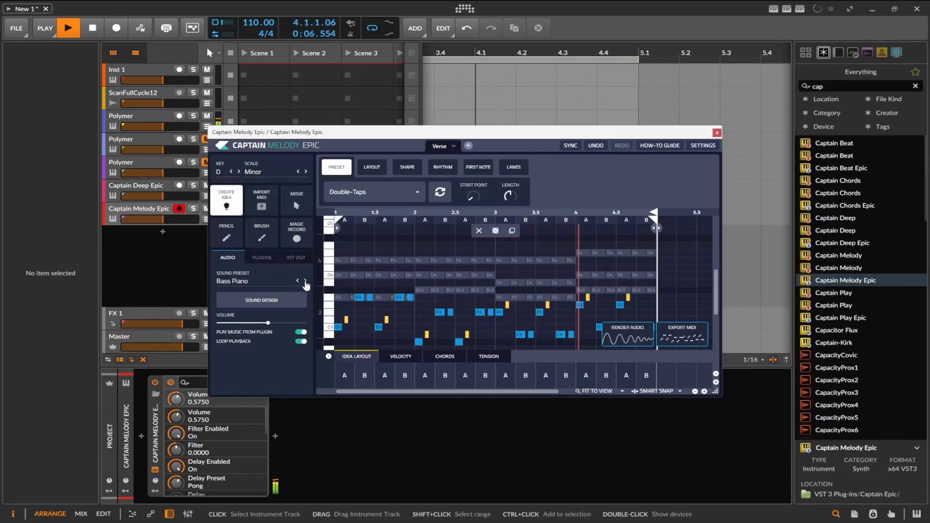
{"action": "scroll", "coordinate": [434, 254], "scroll_direction": "down", "scroll_amount": 1}
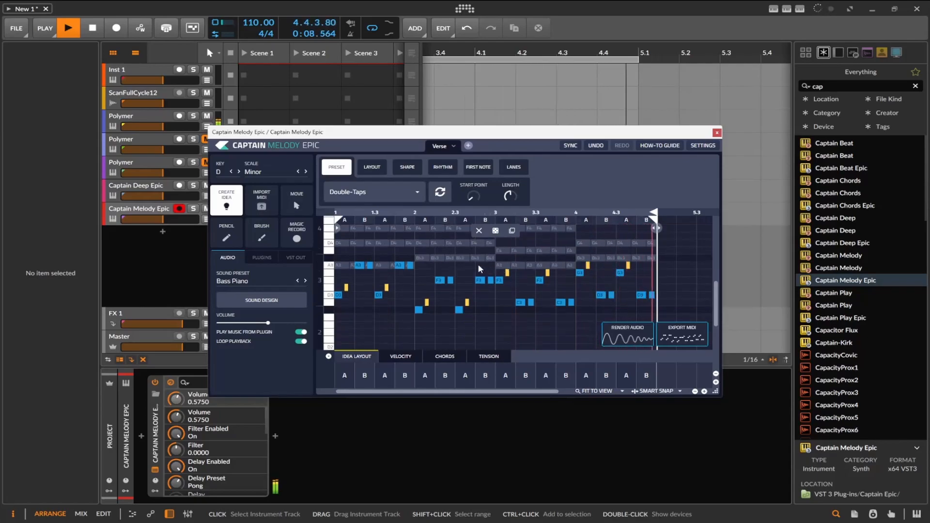
{"action": "scroll", "coordinate": [484, 264], "scroll_direction": "down", "scroll_amount": 1}
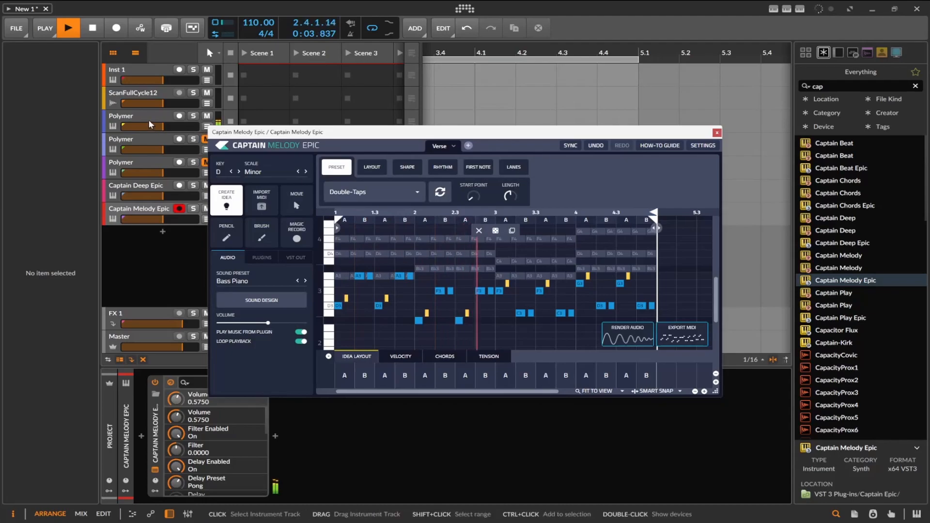
Lower the chords track's volume to -22.0 dB and delete the Polymer synth from its device chain
{"action": "left_click_drag", "start_coordinate": [249, 131], "coordinate": [284, 152]}
{"action": "left_click_drag", "start_coordinate": [163, 127], "coordinate": [148, 126]}
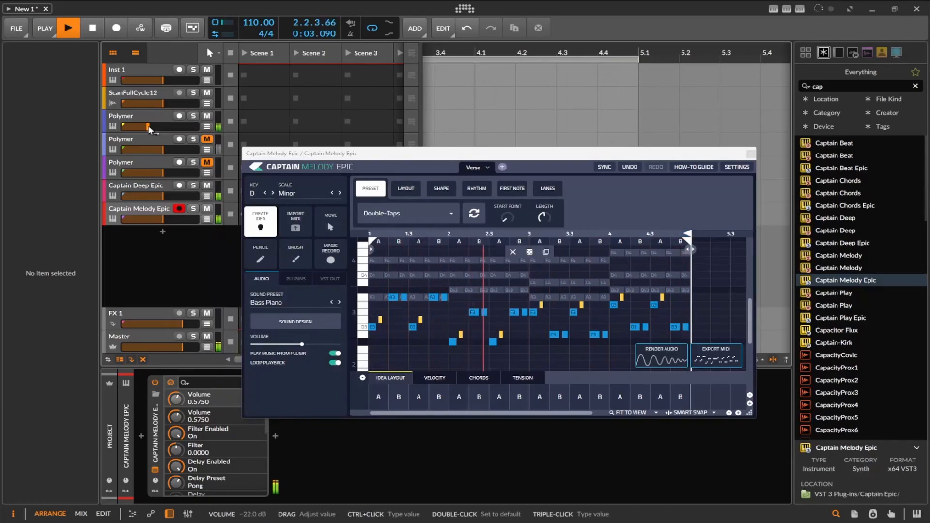
{"action": "left_click", "coordinate": [140, 118]}
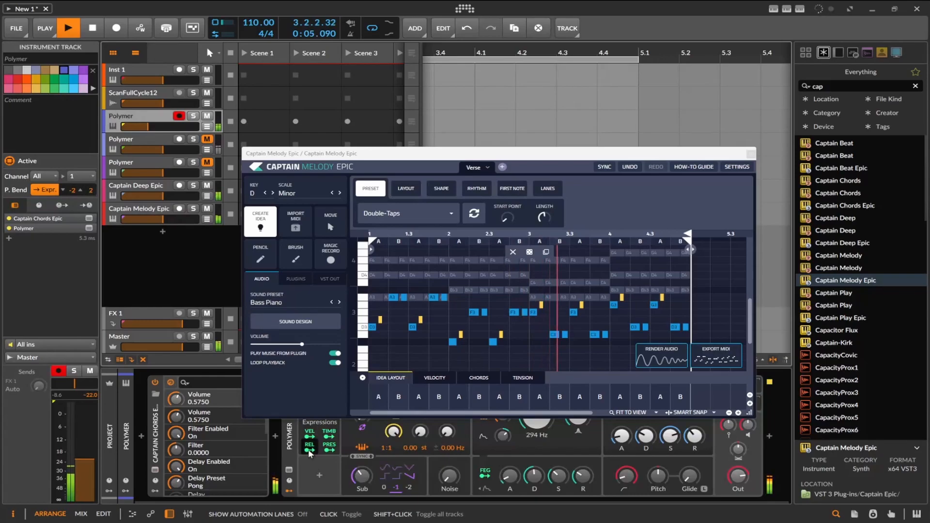
{"action": "left_click", "coordinate": [288, 456]}
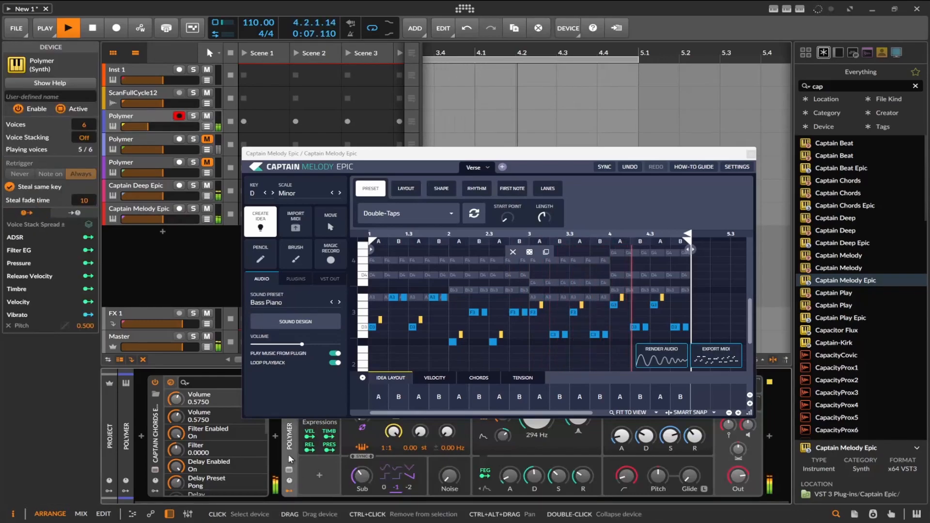
{"action": "key", "text": "Delete"}
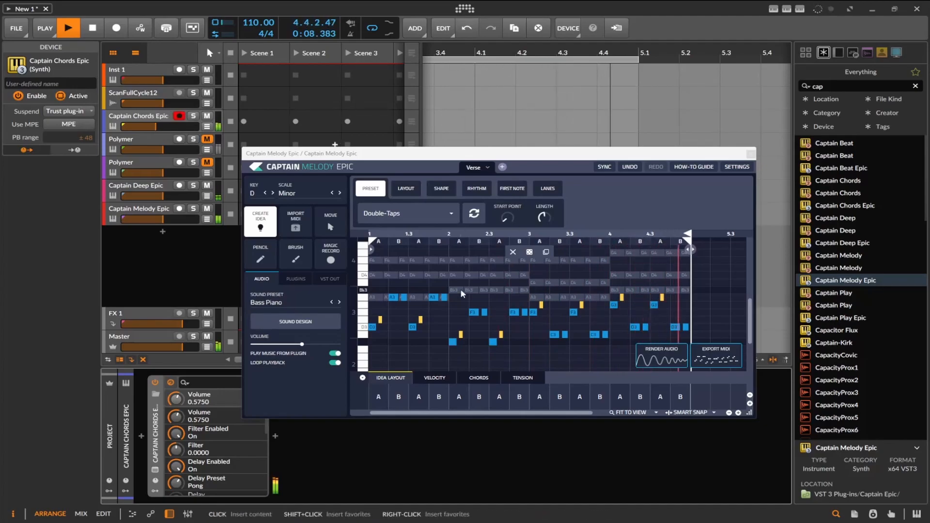
Change the melody idea's preset to Last Beat Space, render the melody as audio and stop playback
{"action": "left_click", "coordinate": [426, 213]}
{"action": "left_click", "coordinate": [432, 248]}
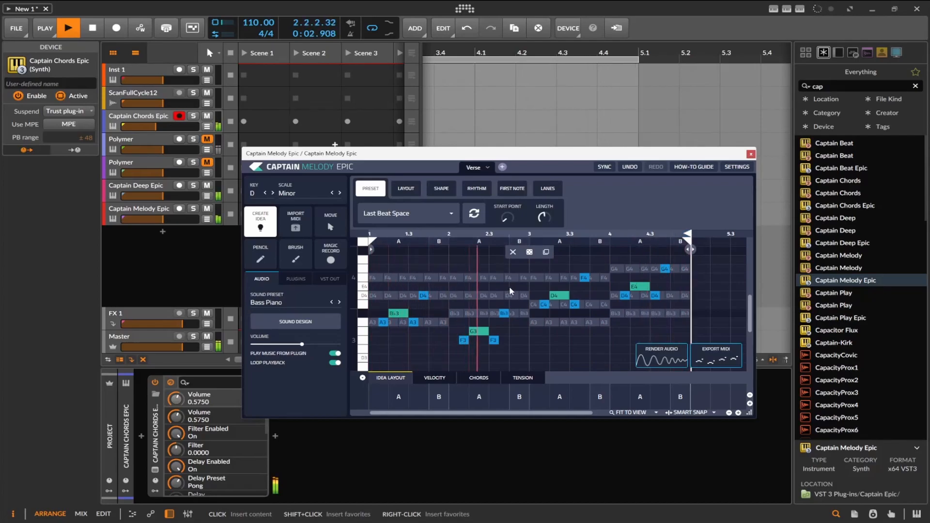
{"action": "left_click", "coordinate": [661, 356]}
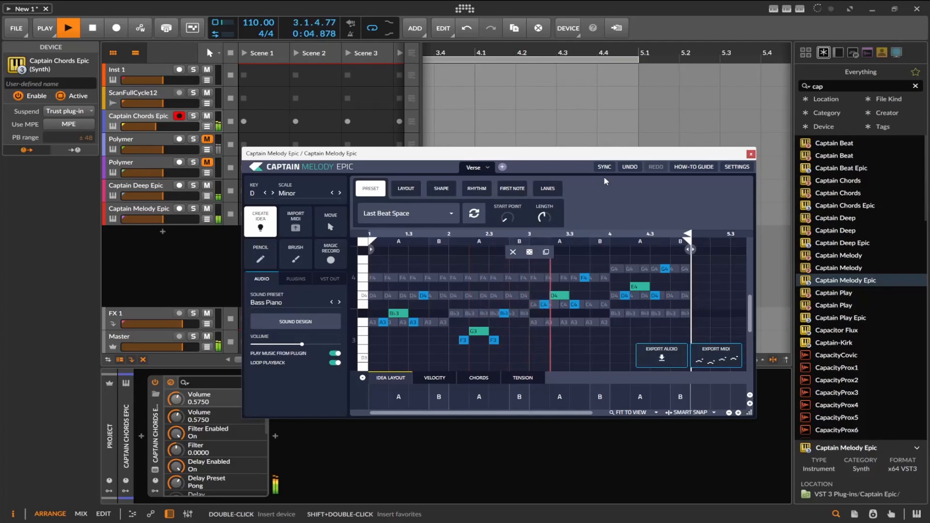
{"action": "left_click", "coordinate": [92, 30]}
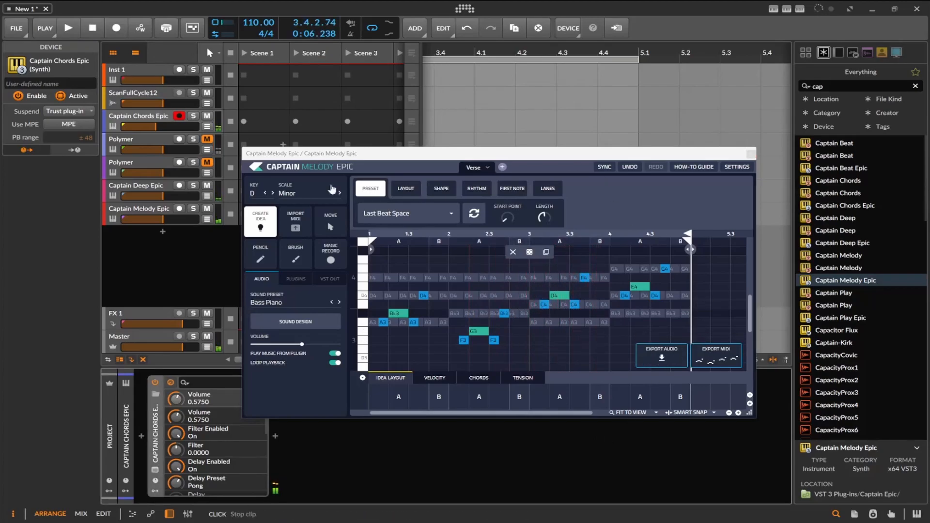
Try to export the melody's MIDI into the arranger, close the Captain Melody Epic window and return the playhead to the start
{"action": "left_click_drag", "start_coordinate": [383, 266], "coordinate": [384, 249]}
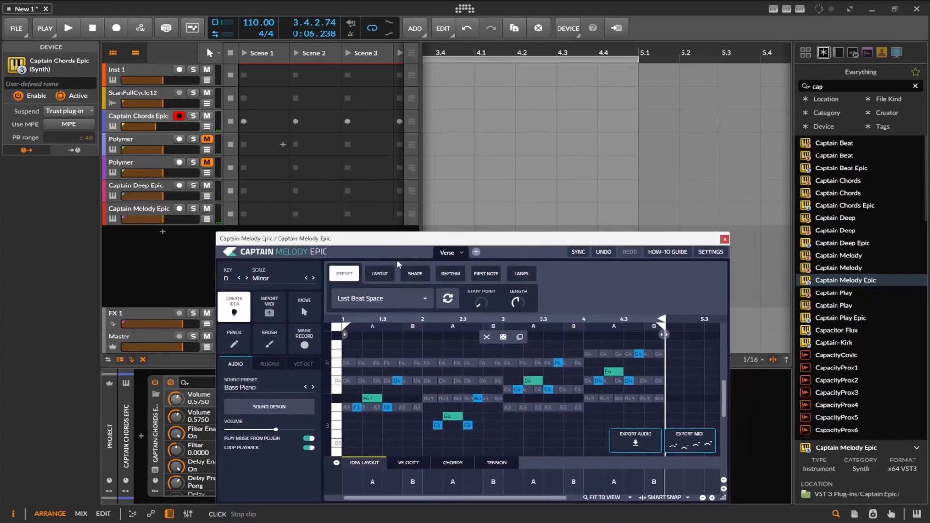
{"action": "left_click_drag", "start_coordinate": [681, 441], "coordinate": [425, 254]}
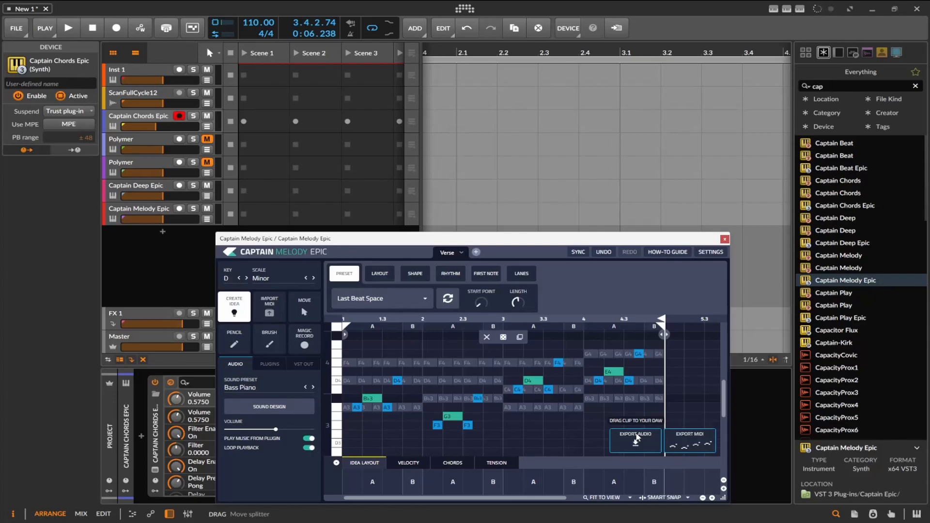
{"action": "left_click_drag", "start_coordinate": [414, 240], "coordinate": [392, 163]}
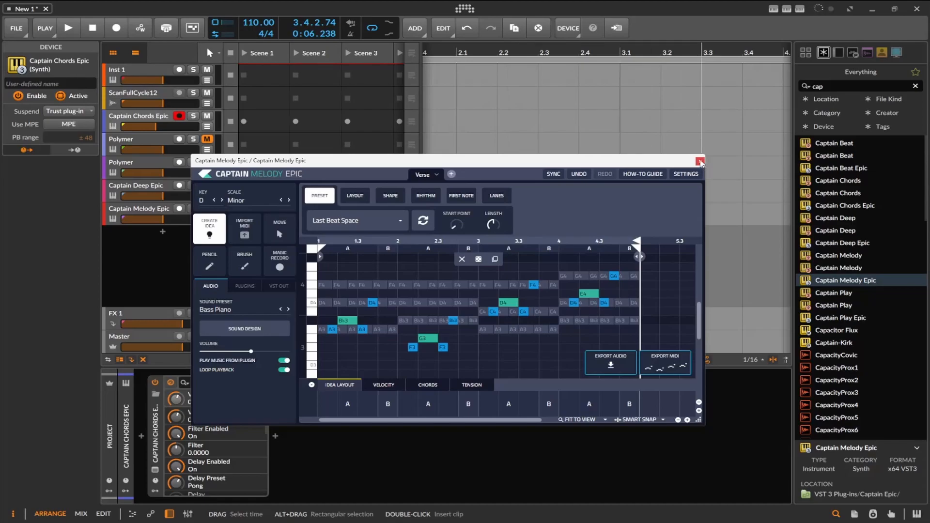
{"action": "left_click", "coordinate": [700, 161]}
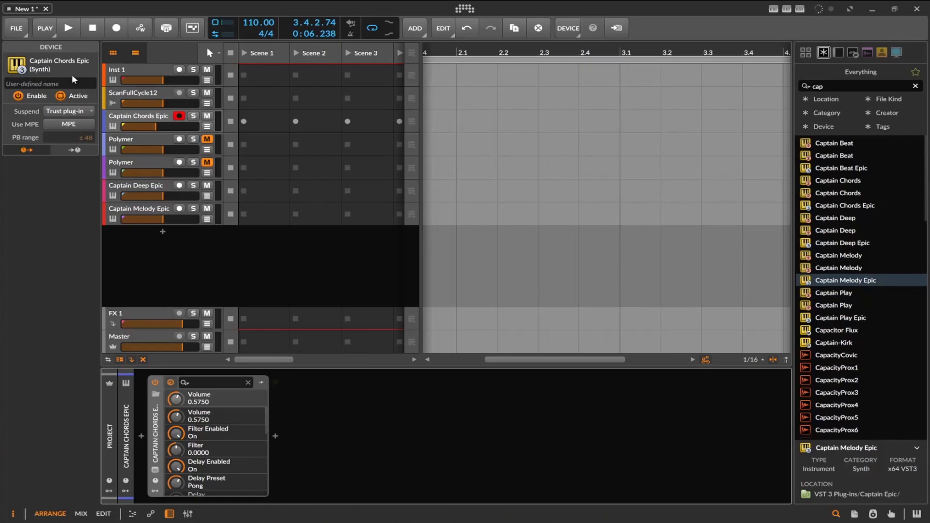
{"action": "left_click", "coordinate": [95, 28]}
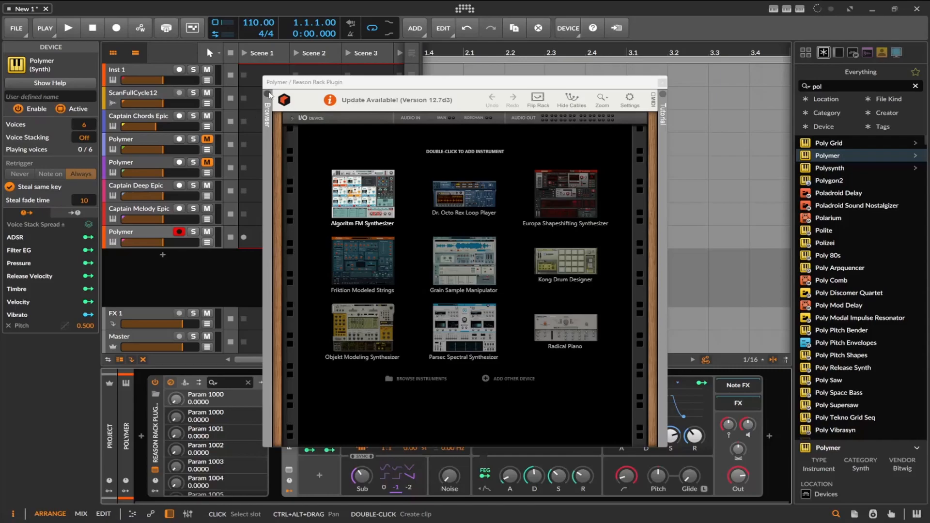
Show the Reason Rack browser's Players category and add the Bassline Generator to the rack
{"action": "left_click", "coordinate": [267, 93]}
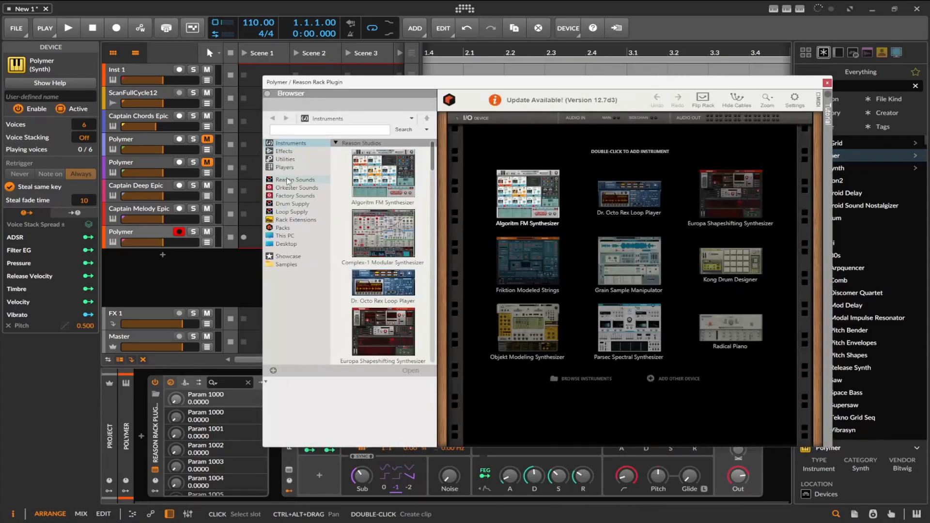
{"action": "left_click", "coordinate": [284, 168]}
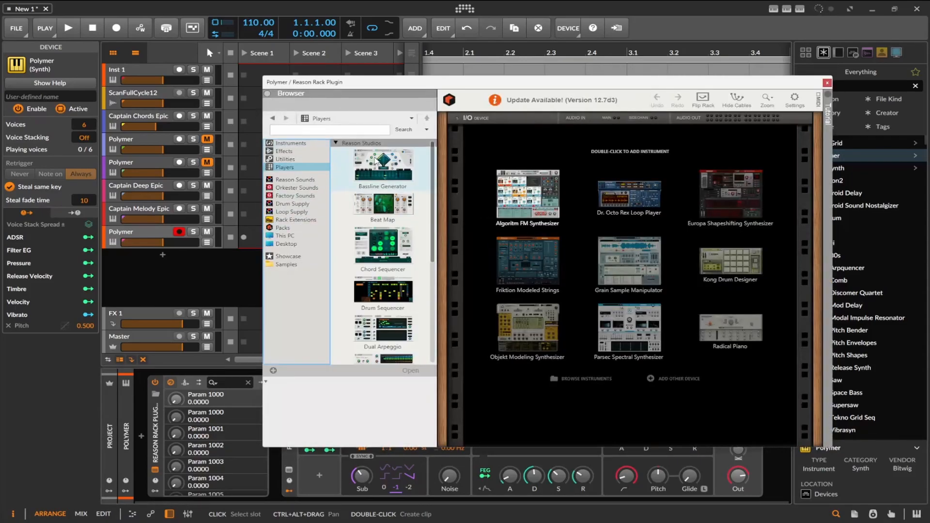
{"action": "left_click", "coordinate": [376, 161]}
{"action": "left_click_drag", "start_coordinate": [375, 160], "coordinate": [565, 201]}
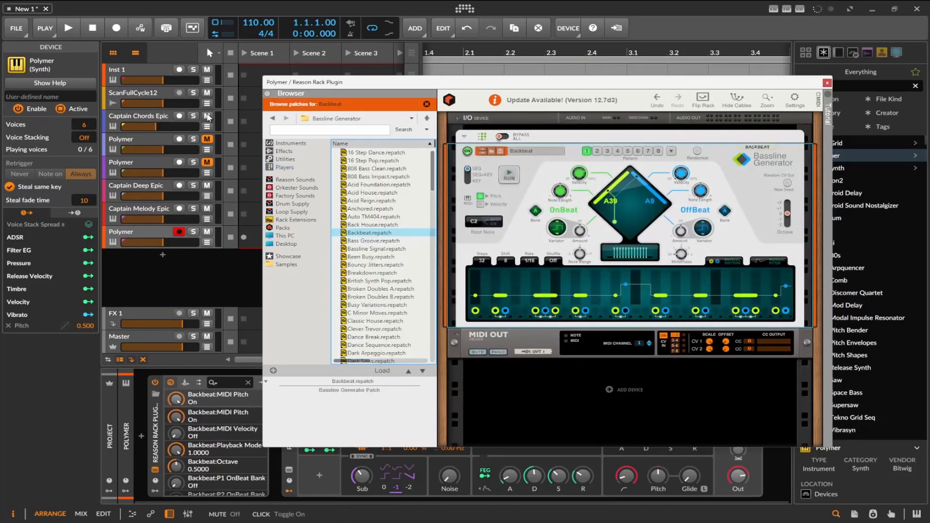
Mute the Captain Chords Epic, Captain Deep Epic and Captain Melody Epic tracks and start playback
{"action": "left_click", "coordinate": [207, 115]}
{"action": "left_click", "coordinate": [207, 185]}
{"action": "left_click", "coordinate": [207, 208]}
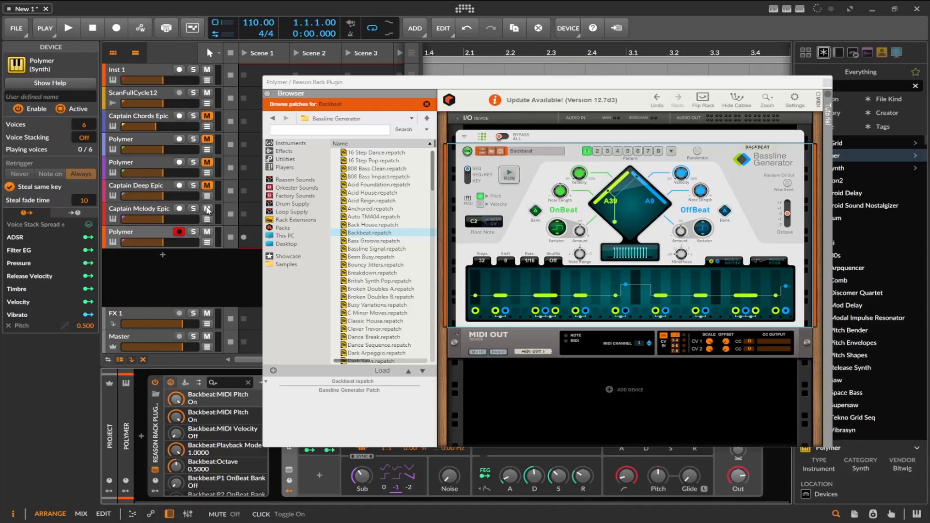
{"action": "left_click", "coordinate": [68, 28]}
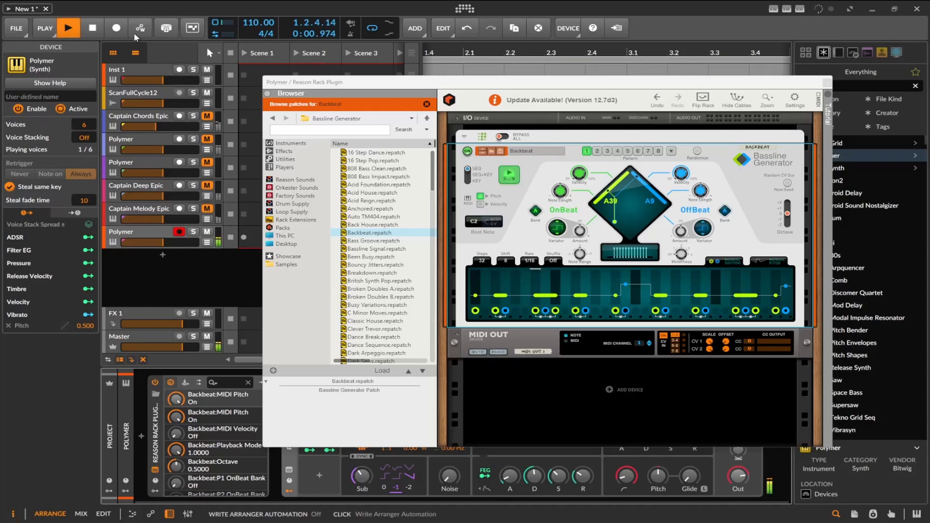
Try OnBeat A21 with OffBeat A24 in the Bassline Generator, then change the patterns to A58 and A30
{"action": "left_click", "coordinate": [633, 209]}
{"action": "left_click_drag", "start_coordinate": [632, 206], "coordinate": [632, 201]}
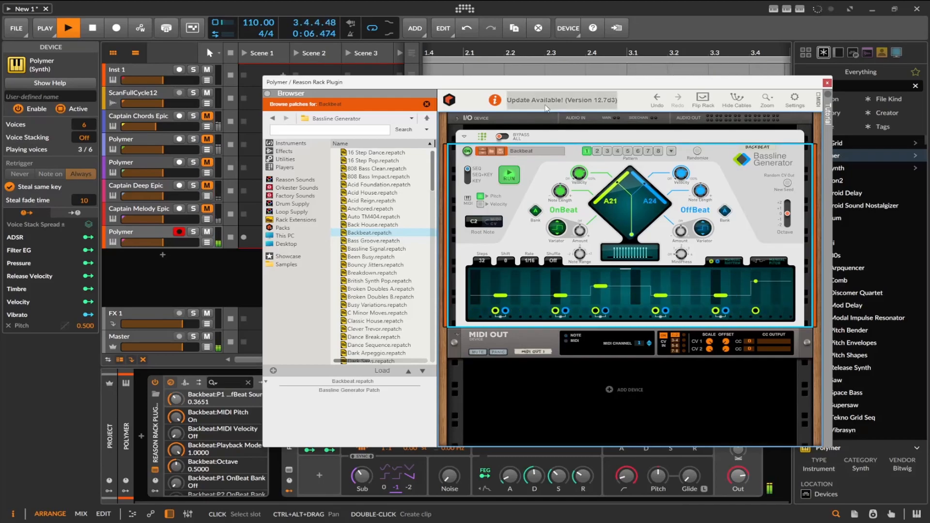
{"action": "left_click_drag", "start_coordinate": [528, 85], "coordinate": [433, 57]}
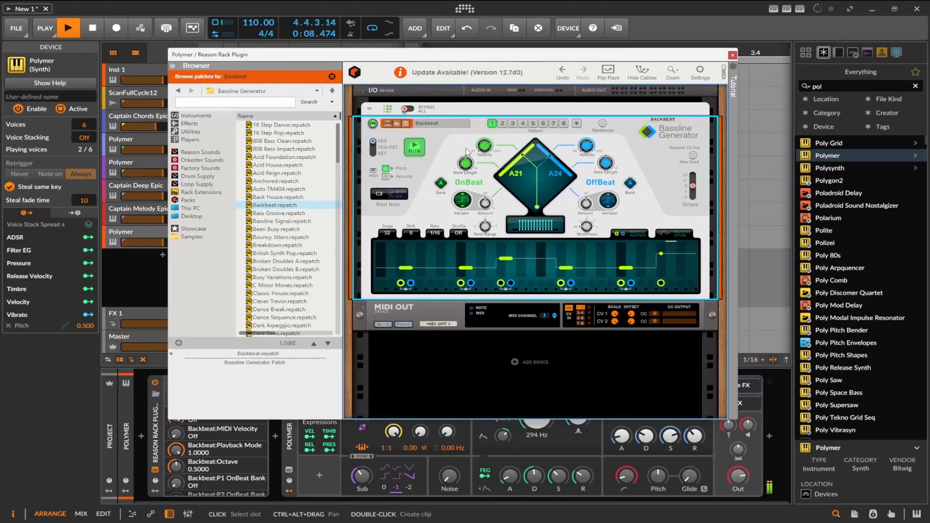
{"action": "left_click", "coordinate": [521, 194]}
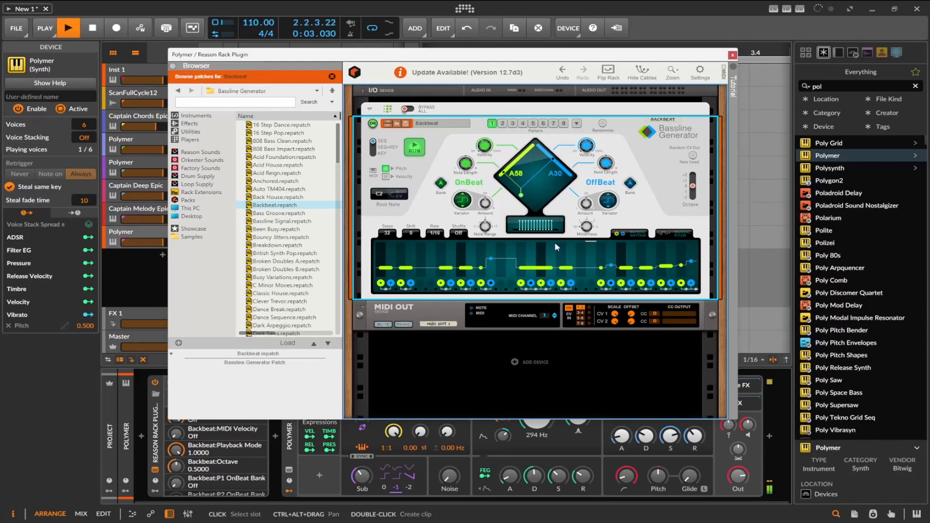
Reshape the bassline by raising several note pitches, increasing the Note Range and switching to patterns OnBeat A39 and OffBeat A34
{"action": "mouse_move", "coordinate": [533, 269]}
{"action": "left_mouse_down"}
{"action": "mouse_move", "coordinate": [533, 254]}
{"action": "mouse_move", "coordinate": [565, 265]}
{"action": "mouse_move", "coordinate": [571, 255]}
{"action": "left_mouse_up"}
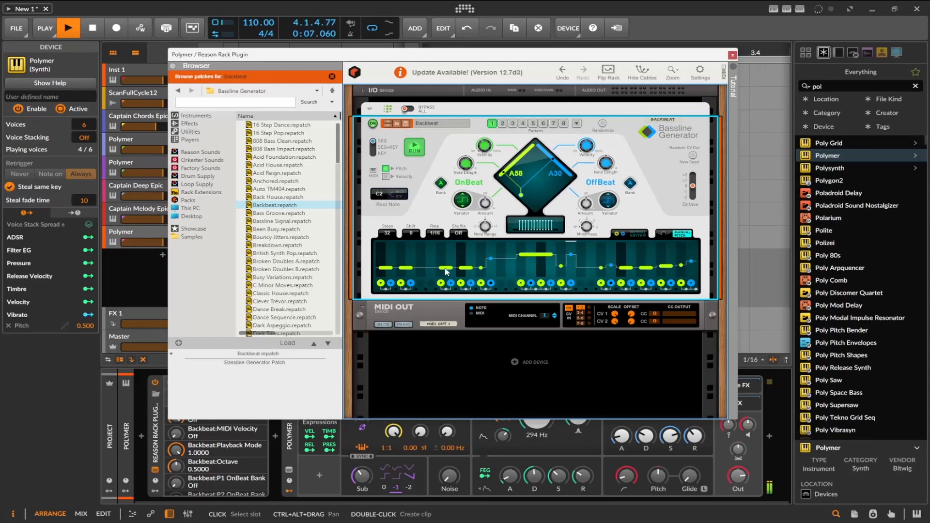
{"action": "left_click_drag", "start_coordinate": [447, 271], "coordinate": [446, 255]}
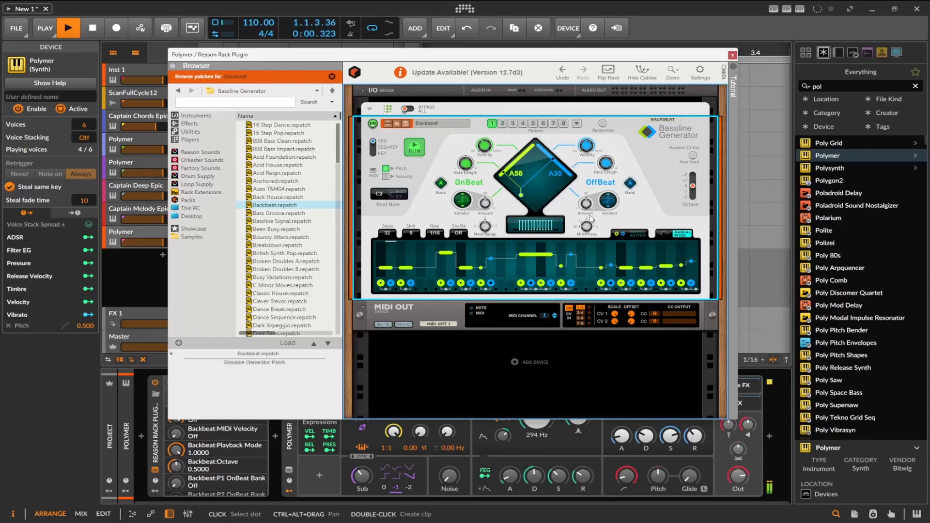
{"action": "left_click_drag", "start_coordinate": [585, 224], "coordinate": [584, 213]}
{"action": "left_click_drag", "start_coordinate": [487, 228], "coordinate": [487, 224]}
{"action": "left_click_drag", "start_coordinate": [529, 185], "coordinate": [533, 180]}
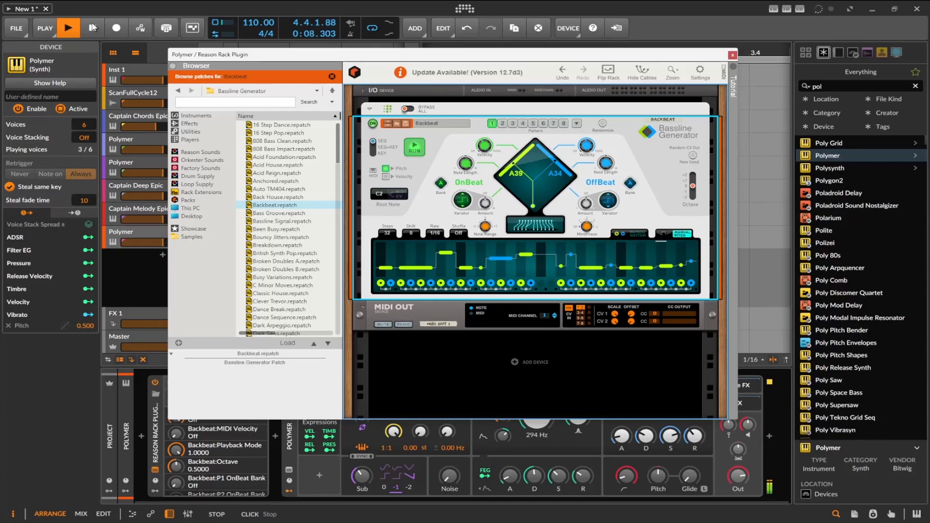
Stop playback and replace the Bassline Generator in the rack with the Chord Sequencer player
{"action": "left_click", "coordinate": [178, 90]}
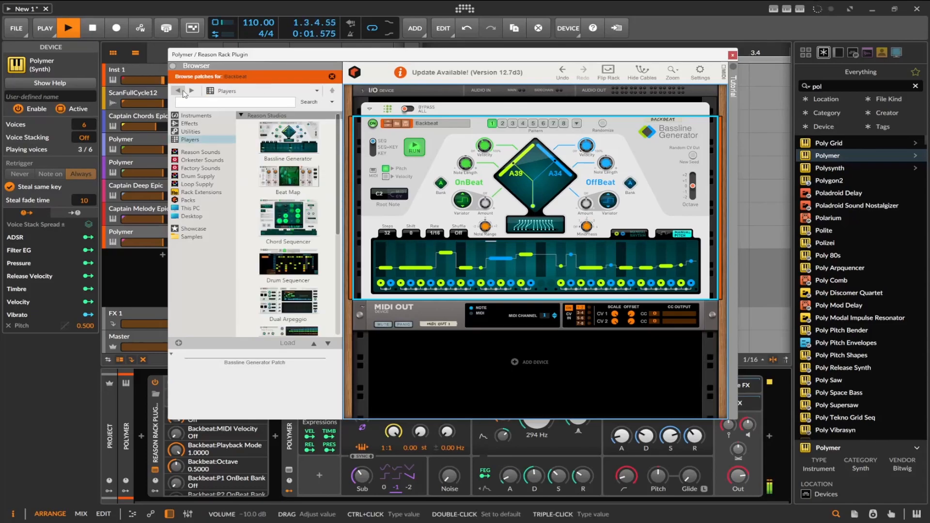
{"action": "left_click", "coordinate": [92, 28]}
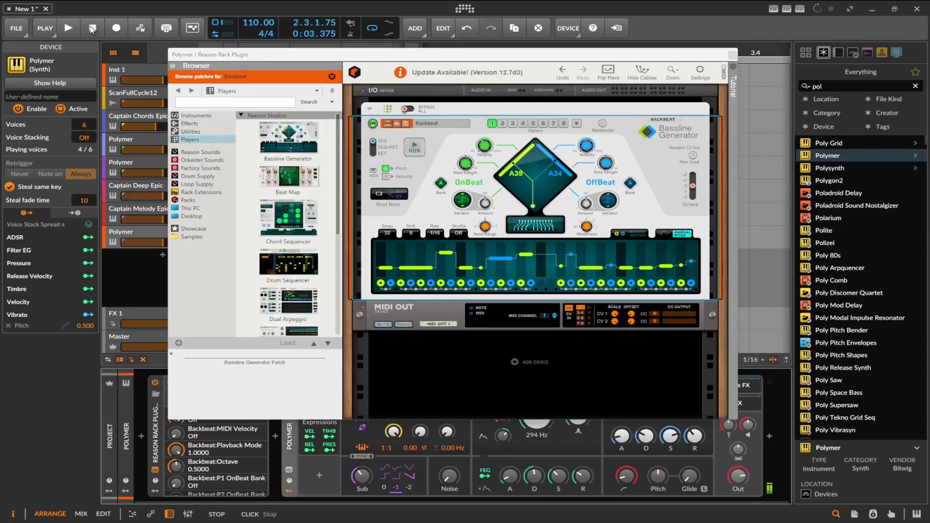
{"action": "left_click", "coordinate": [443, 146]}
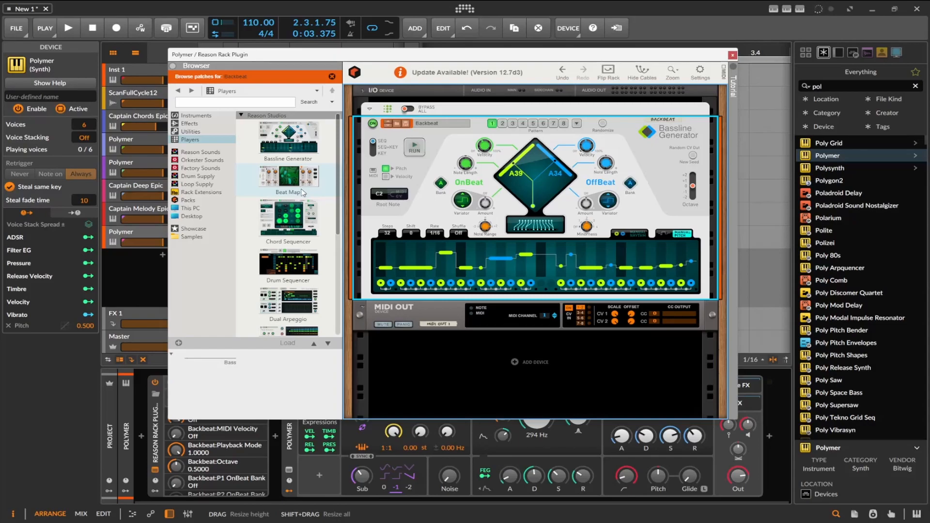
{"action": "left_click_drag", "start_coordinate": [286, 226], "coordinate": [429, 206]}
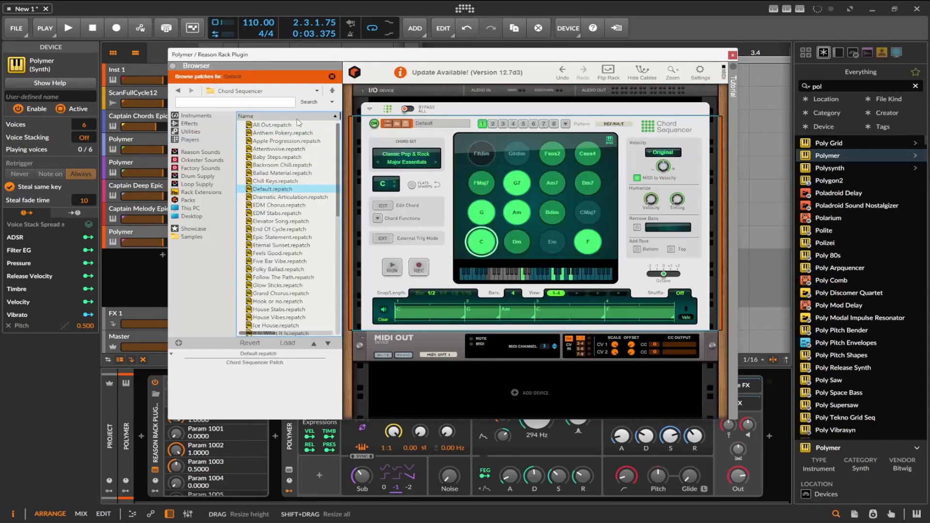
Play the Chord Sequencer, rearrange its sequence to start with Am, and switch the chord set to Major Magnate
{"action": "left_click", "coordinate": [73, 30]}
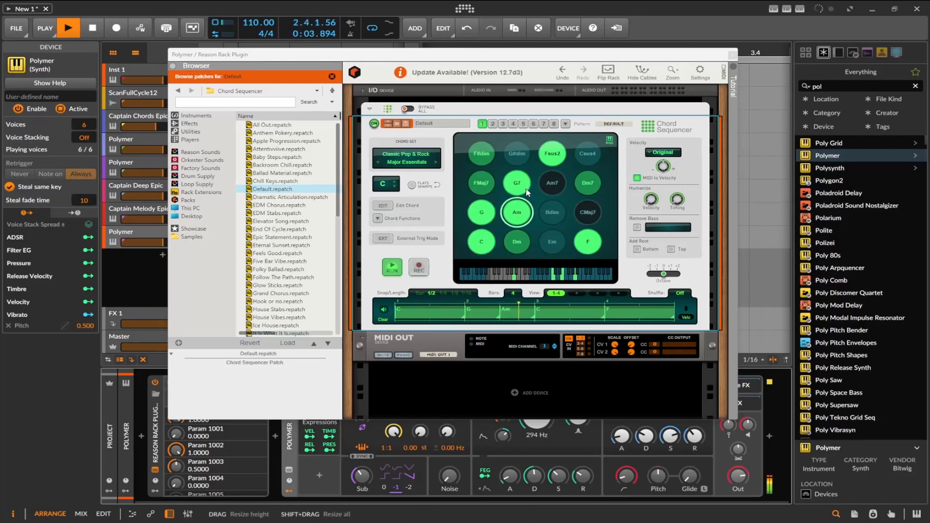
{"action": "left_click_drag", "start_coordinate": [517, 213], "coordinate": [417, 311]}
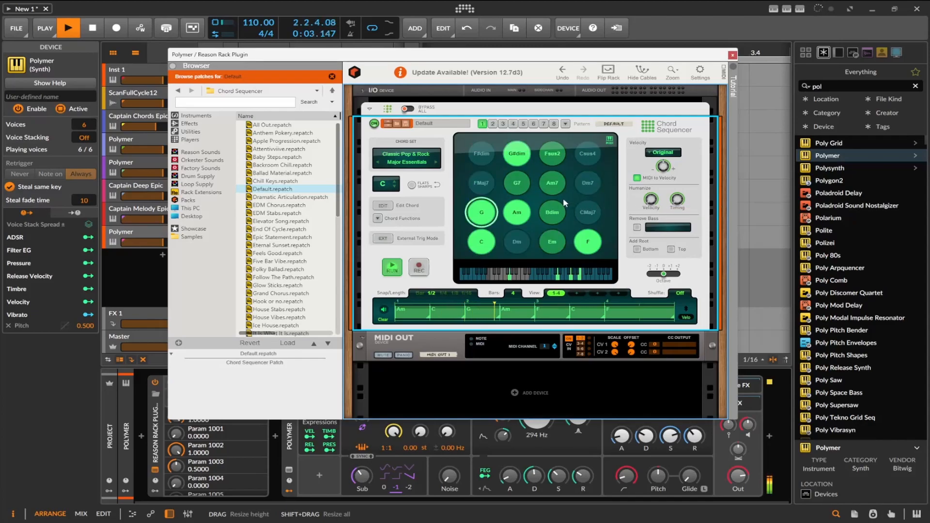
{"action": "left_click", "coordinate": [436, 163]}
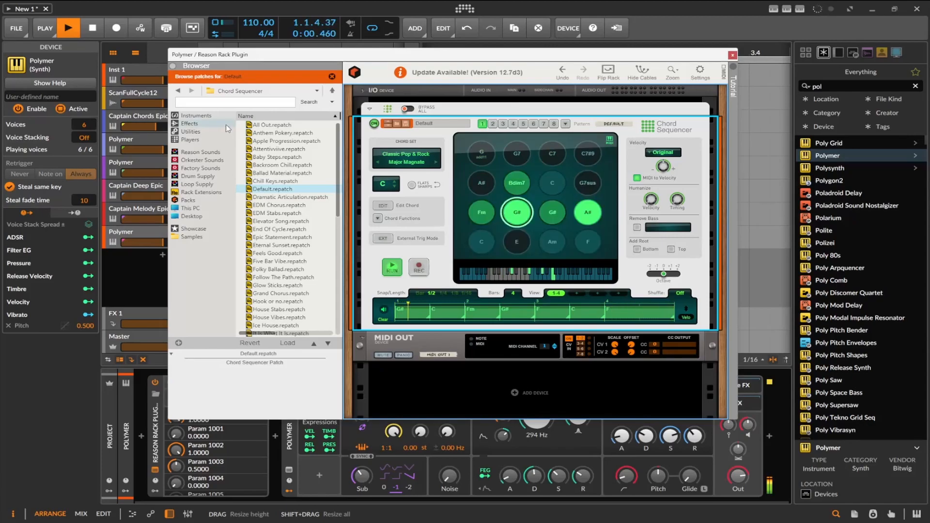
Stop playback and add the Dual Arpeggio player below the Chord Sequencer
{"action": "left_click", "coordinate": [175, 90]}
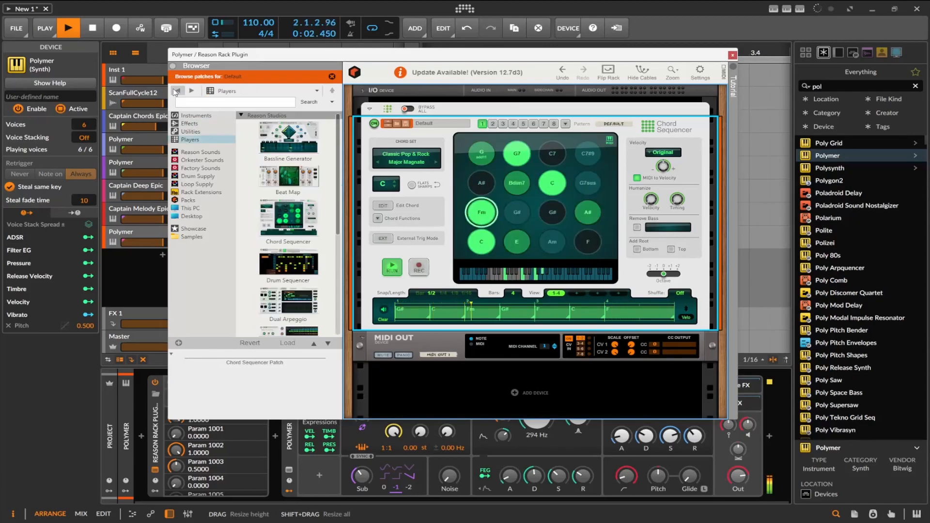
{"action": "left_click", "coordinate": [92, 30]}
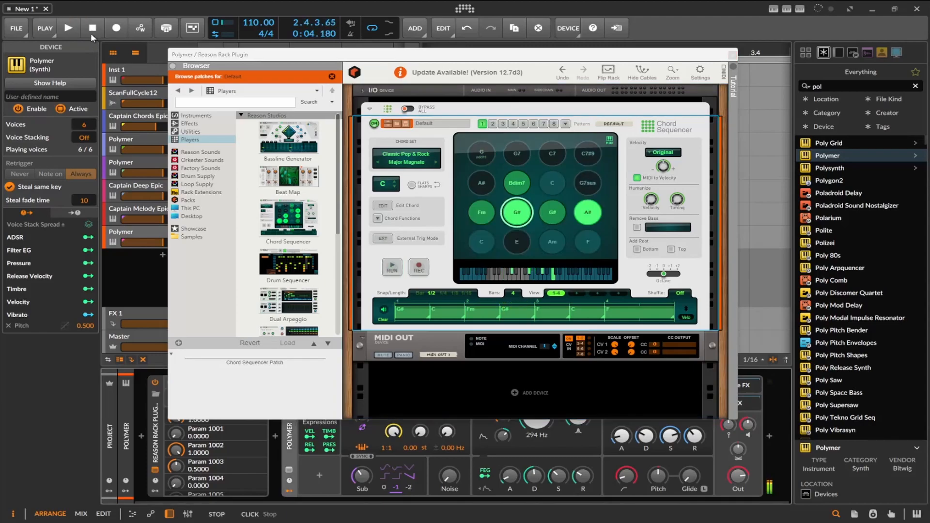
{"action": "scroll", "coordinate": [281, 236], "scroll_direction": "down", "scroll_amount": 2}
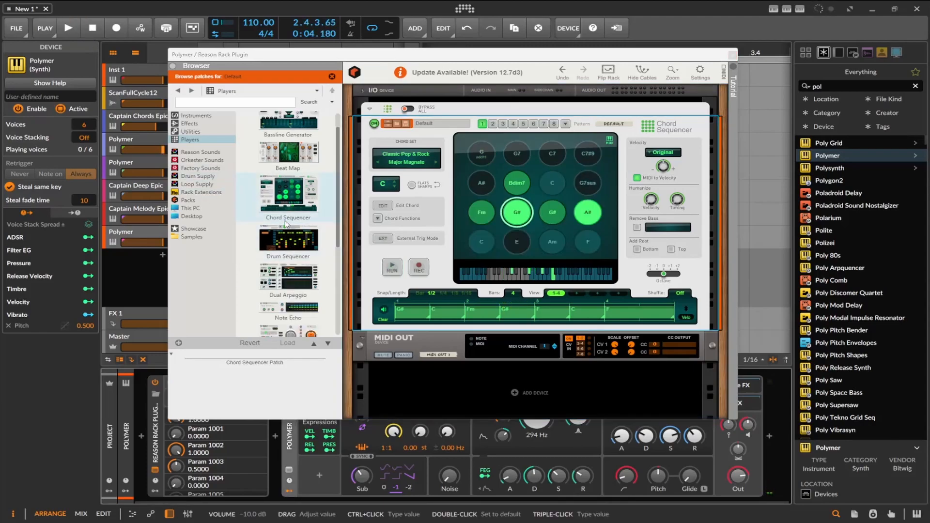
{"action": "mouse_move", "coordinate": [292, 248]}
{"action": "left_mouse_down"}
{"action": "mouse_move", "coordinate": [409, 286]}
{"action": "mouse_move", "coordinate": [453, 337]}
{"action": "left_mouse_up"}
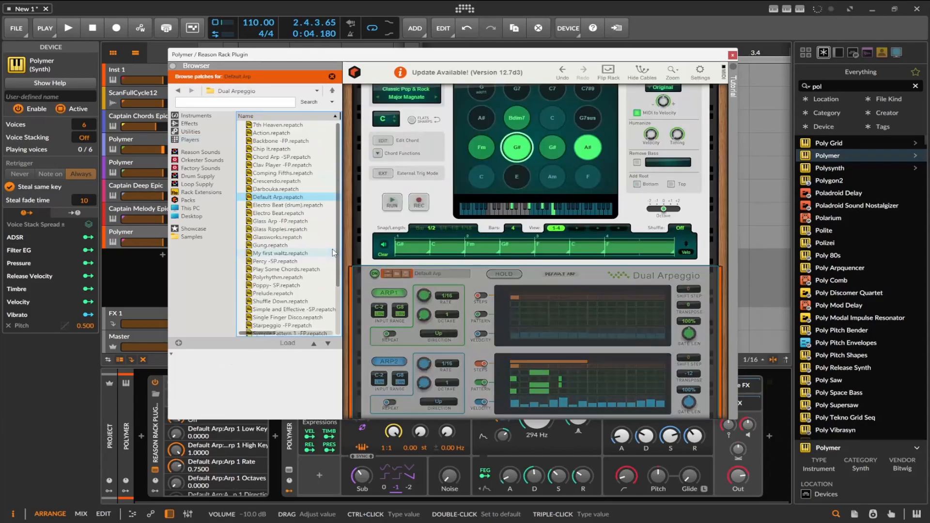
Play the arpeggiated chords, move the Reason Rack window clear of the device chain, and stop playback
{"action": "left_click", "coordinate": [68, 28]}
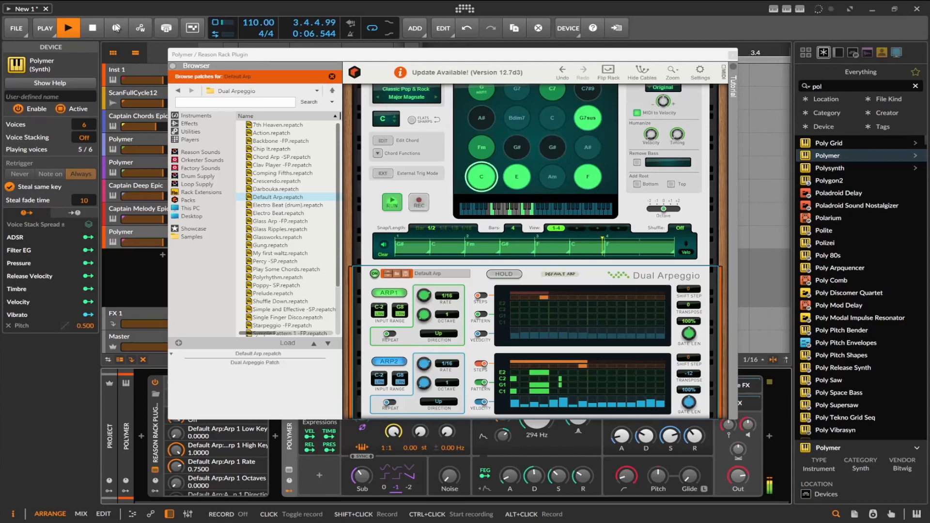
{"action": "left_click_drag", "start_coordinate": [310, 55], "coordinate": [314, 12]}
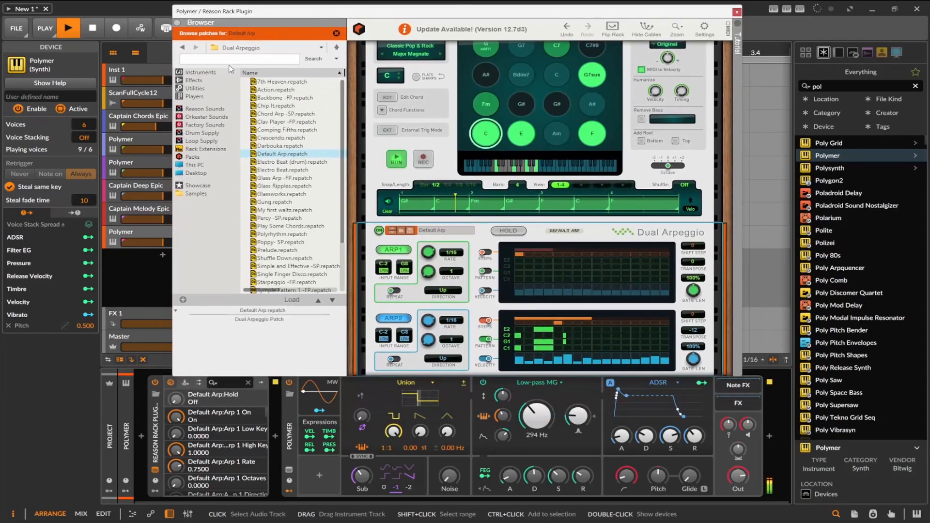
{"action": "left_click", "coordinate": [87, 29]}
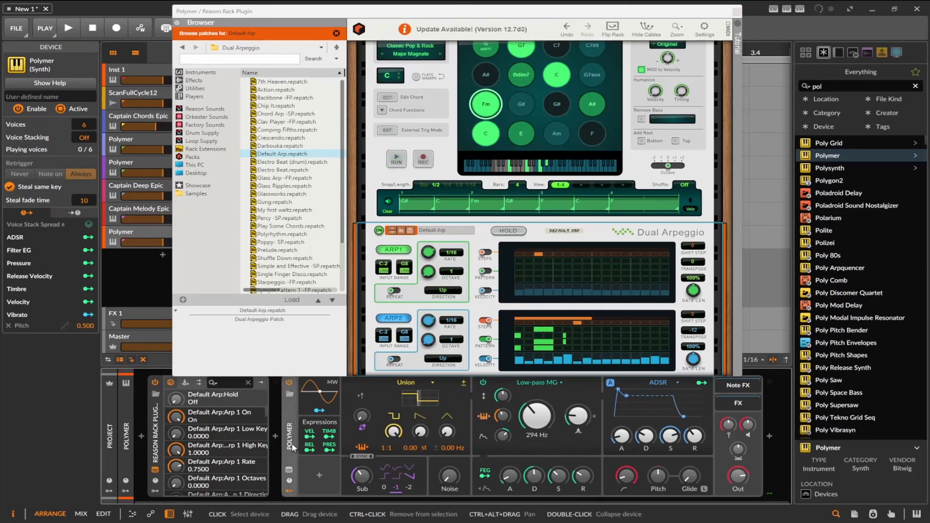
Delete the Dual Arpeggio from the rack and replace the Chord Sequencer with the PolyStep Sequencer
{"action": "scroll", "coordinate": [446, 270], "scroll_direction": "up", "scroll_amount": 3}
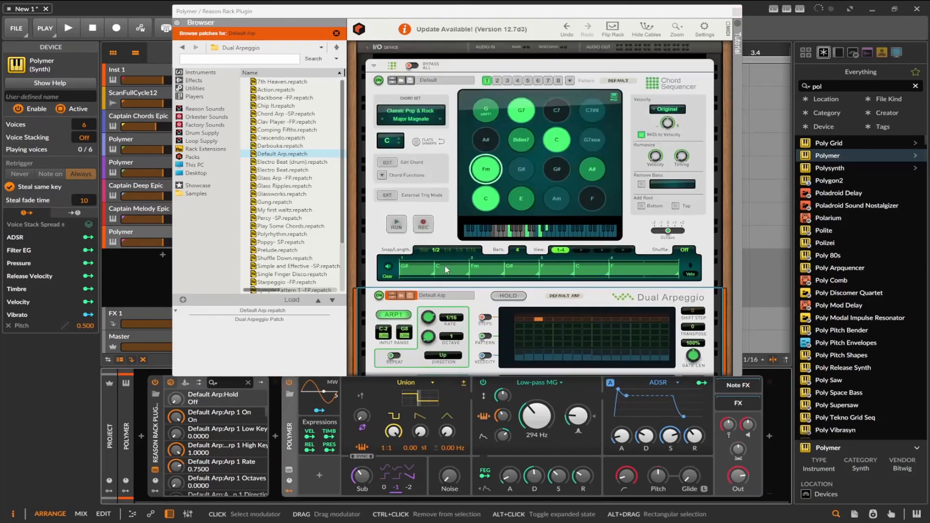
{"action": "left_click", "coordinate": [371, 327]}
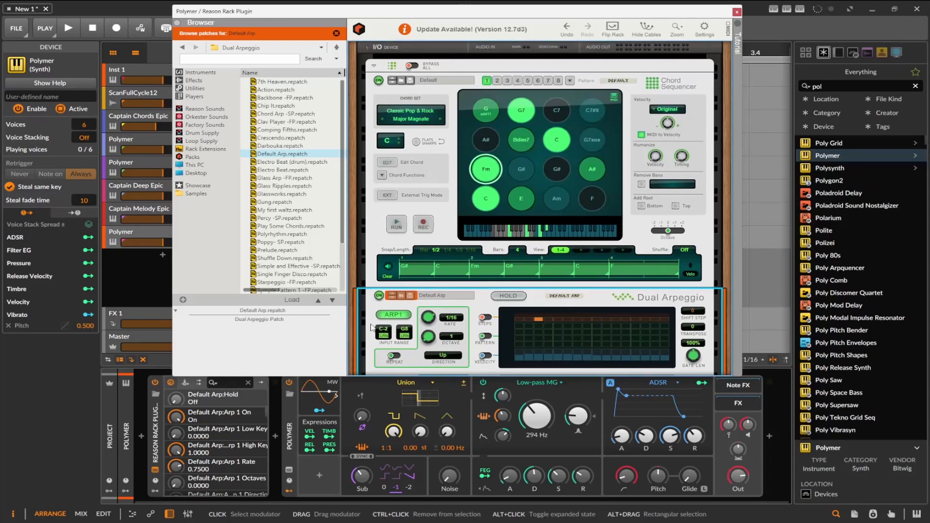
{"action": "key", "text": "Delete"}
{"action": "left_click", "coordinate": [182, 48]}
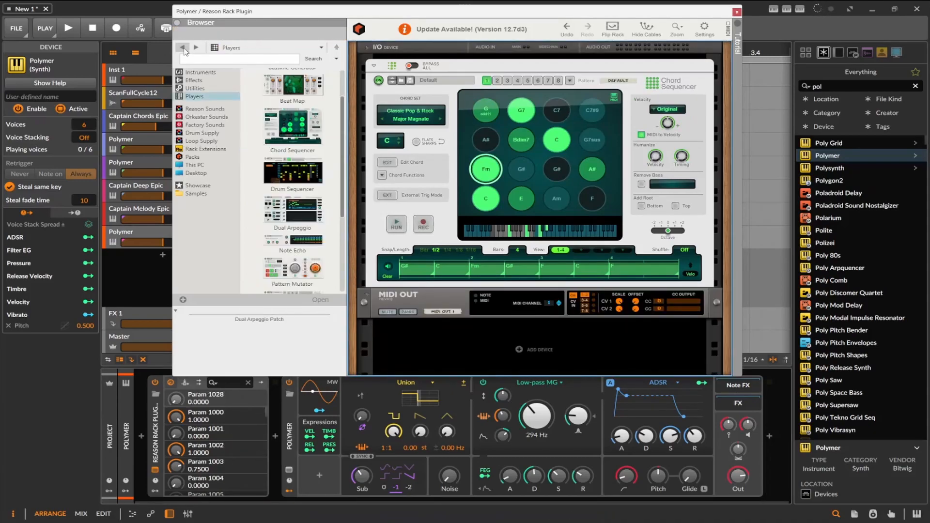
{"action": "scroll", "coordinate": [308, 221], "scroll_direction": "down", "scroll_amount": 2}
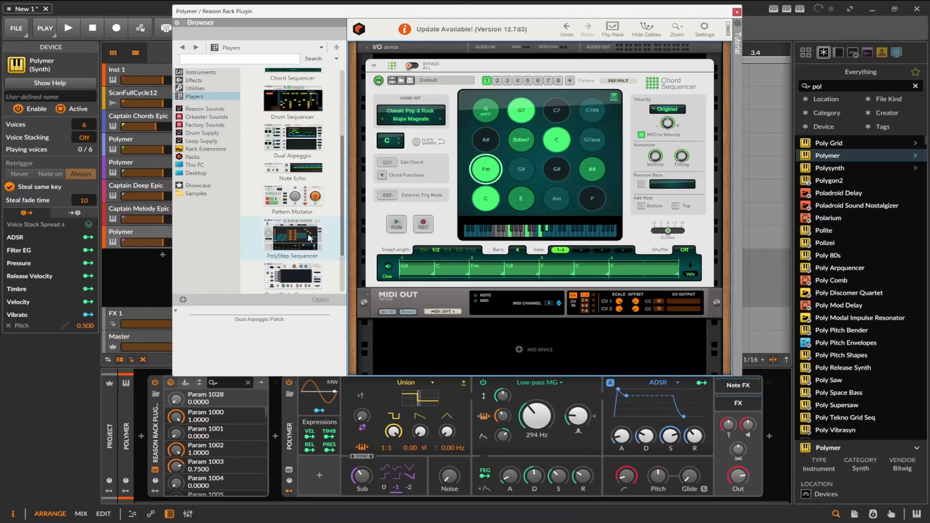
{"action": "scroll", "coordinate": [310, 237], "scroll_direction": "down", "scroll_amount": 2}
{"action": "left_click_drag", "start_coordinate": [292, 170], "coordinate": [427, 178]}
Audition the PolyStep Sequencer patches Kalimba Groove, Lively Bells and Melancholia, and stop playback
{"action": "left_click", "coordinate": [69, 28]}
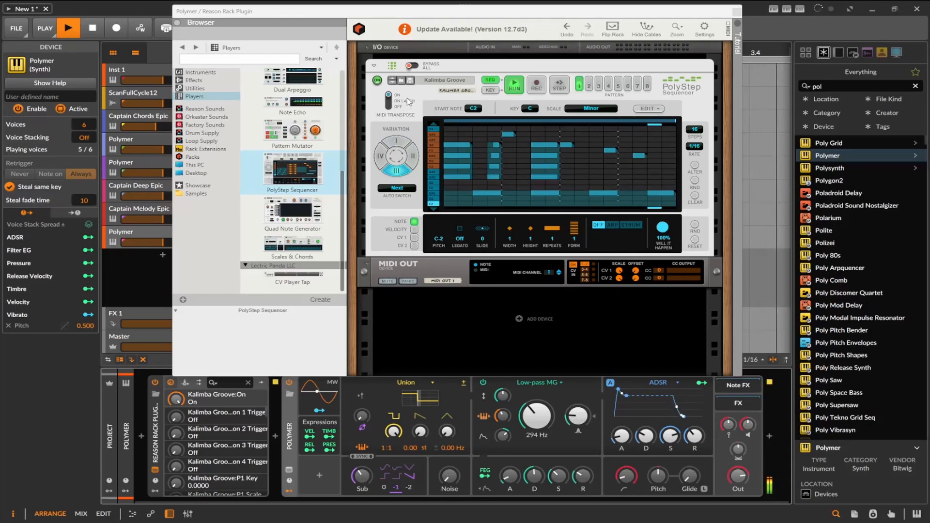
{"action": "left_click", "coordinate": [392, 83]}
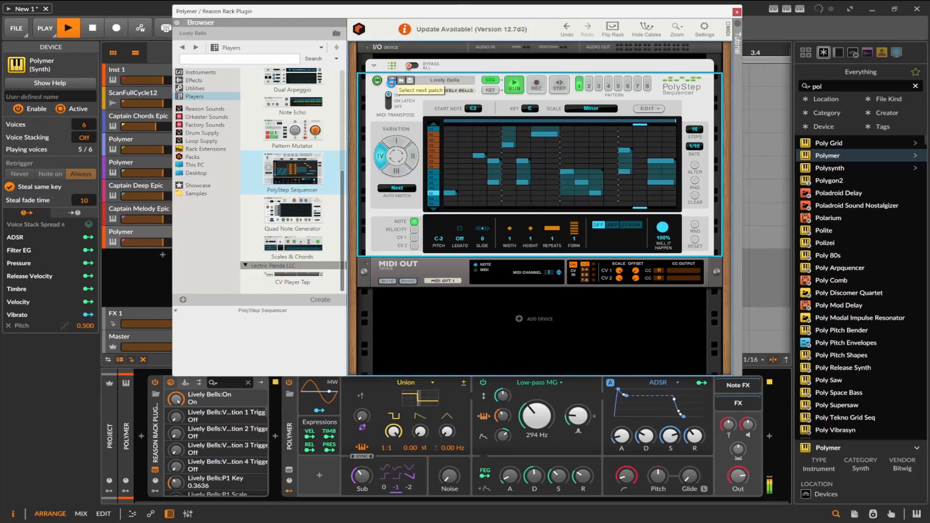
{"action": "left_click", "coordinate": [393, 85]}
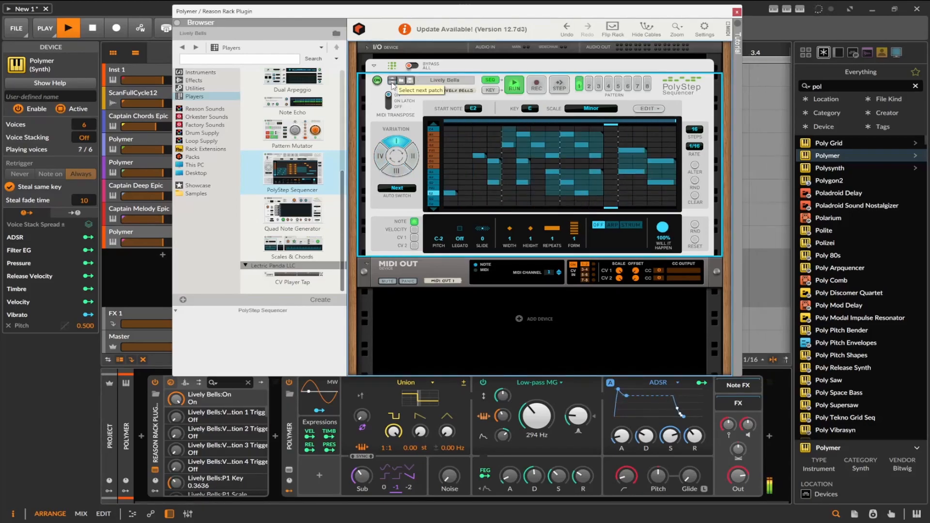
{"action": "left_click", "coordinate": [392, 84]}
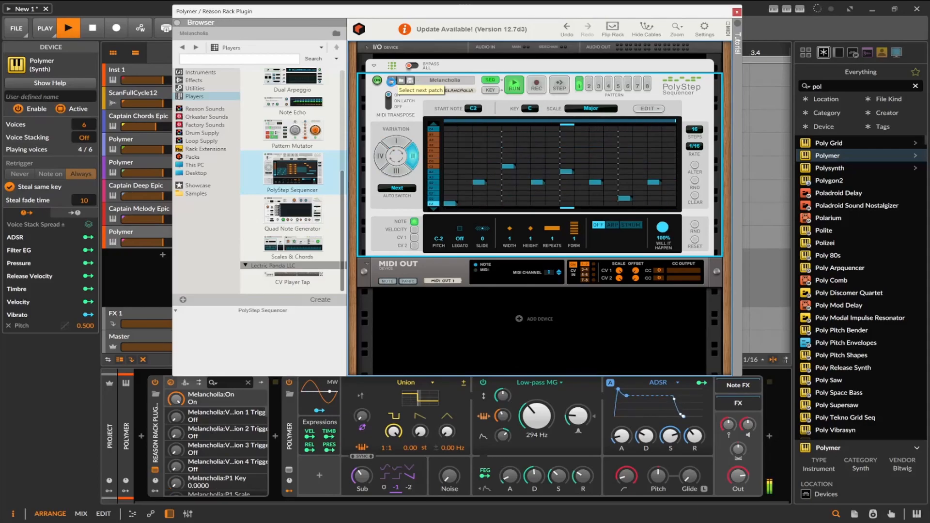
{"action": "key", "text": "space"}
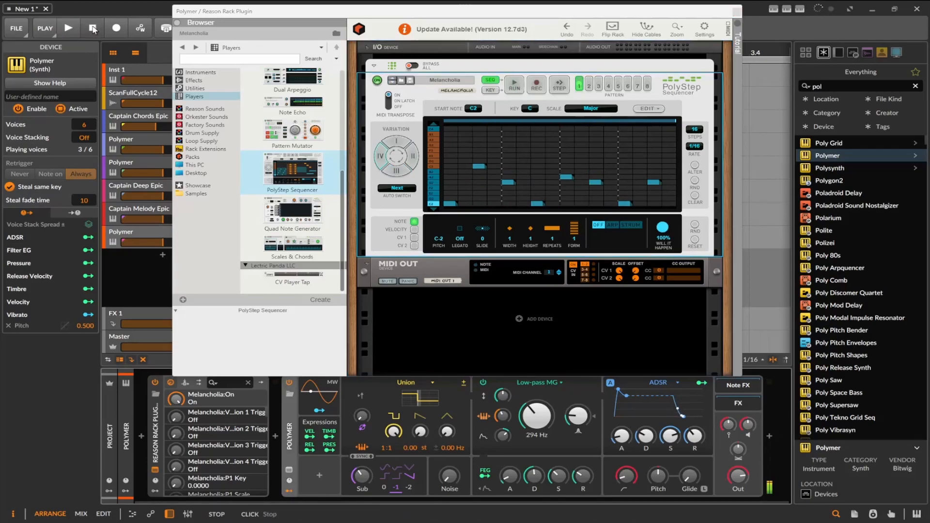
Replace the PolyStep Sequencer with the Quad Note Generator, run it during playback to hear its notes, and stop both
{"action": "left_click", "coordinate": [317, 215]}
{"action": "double_click", "coordinate": [317, 214]}
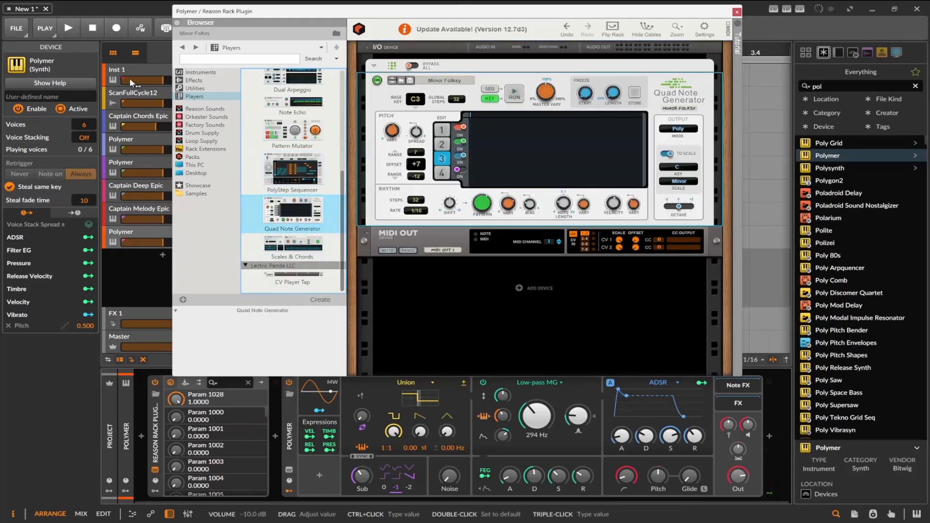
{"action": "left_click", "coordinate": [70, 27]}
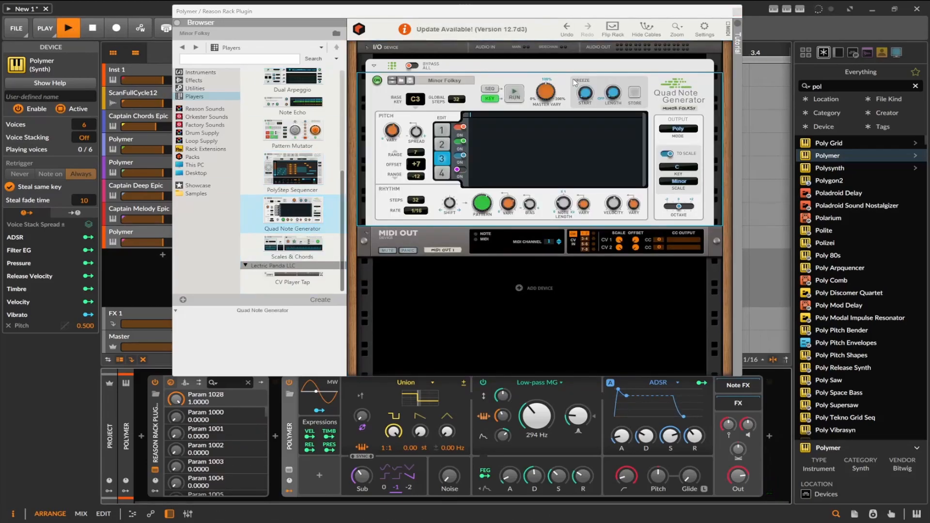
{"action": "left_click", "coordinate": [517, 96]}
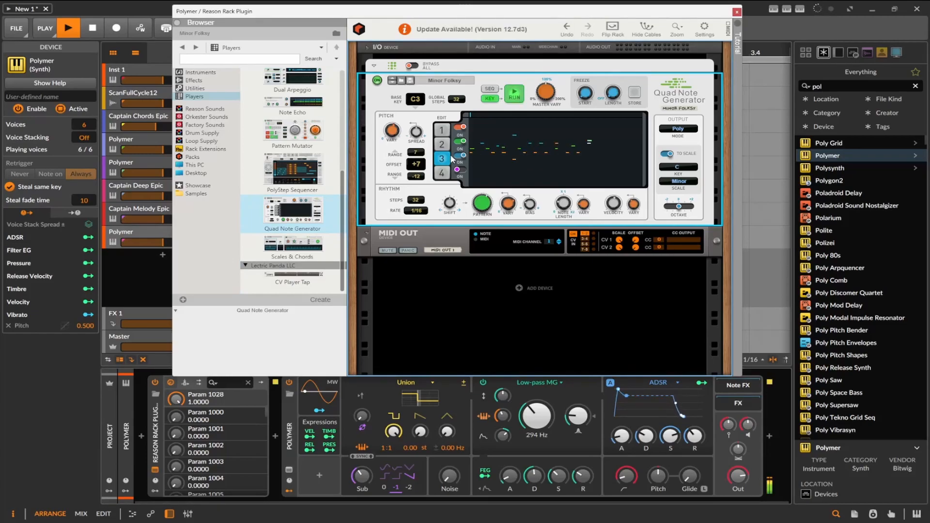
{"action": "left_click", "coordinate": [93, 29]}
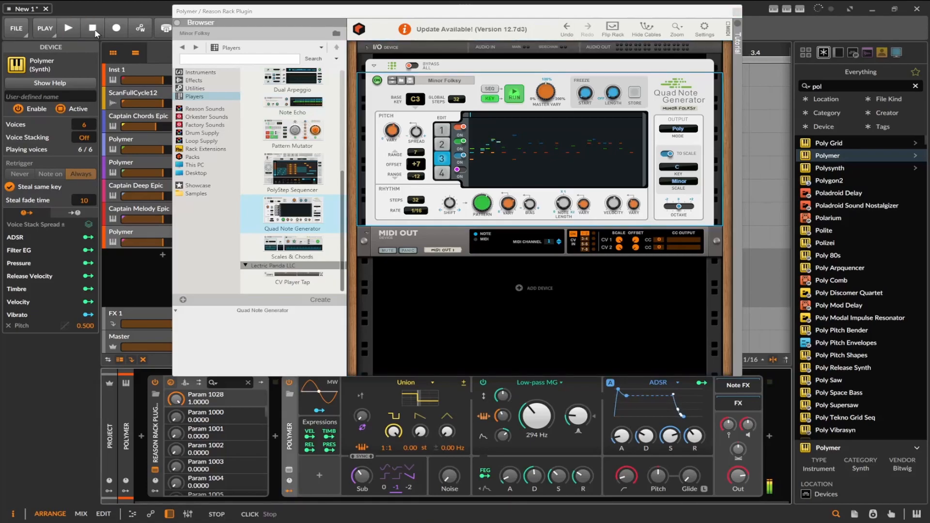
{"action": "left_click", "coordinate": [515, 99]}
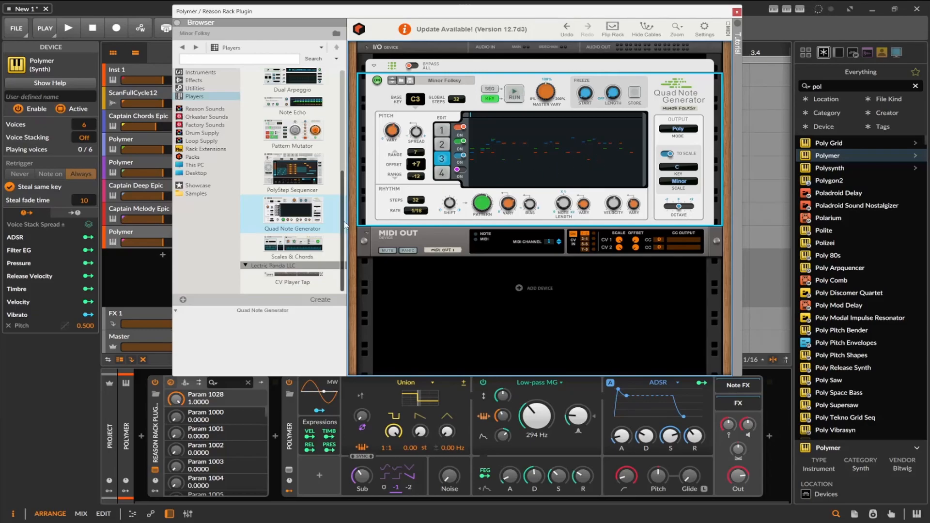
Switch off the Polymer synth and add the Kong Drum Designer instrument below the Quad Note Generator
{"action": "scroll", "coordinate": [333, 213], "scroll_direction": "up", "scroll_amount": 5}
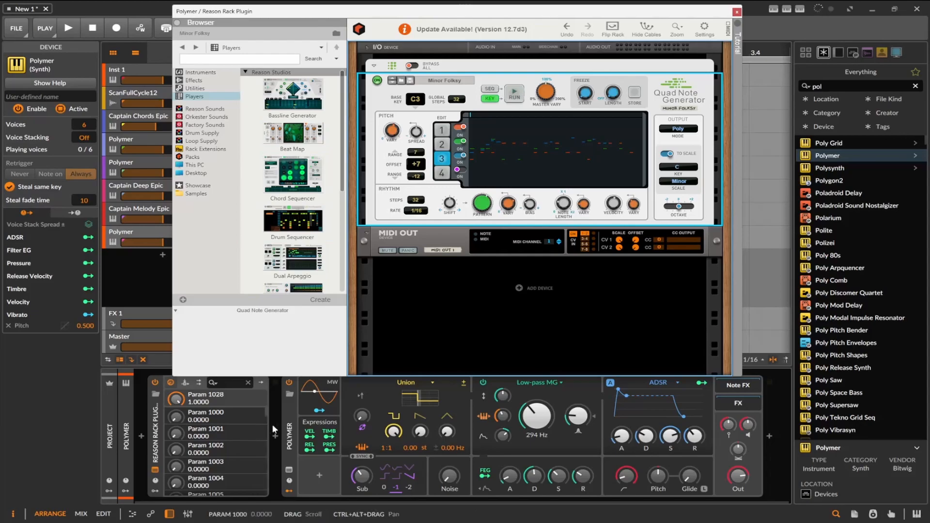
{"action": "left_click", "coordinate": [289, 383]}
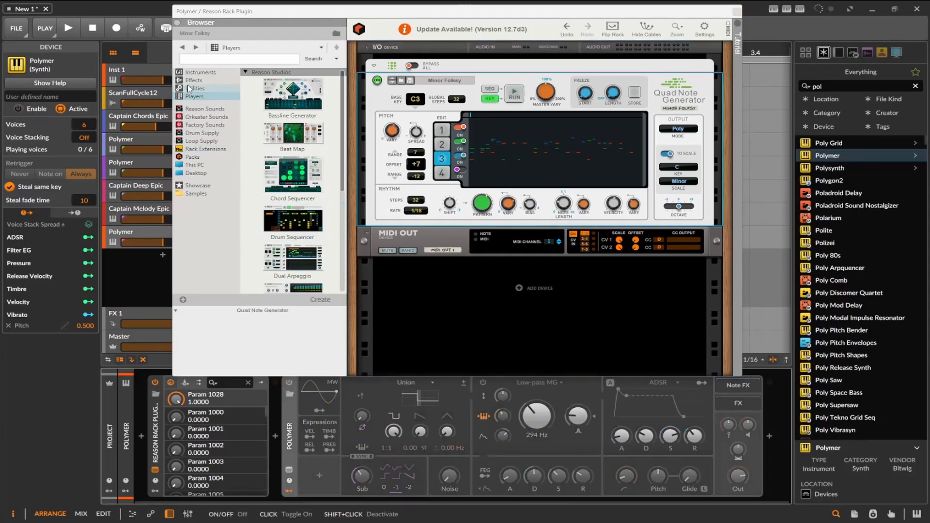
{"action": "left_click", "coordinate": [227, 73]}
{"action": "scroll", "coordinate": [293, 193], "scroll_direction": "down", "scroll_amount": 5}
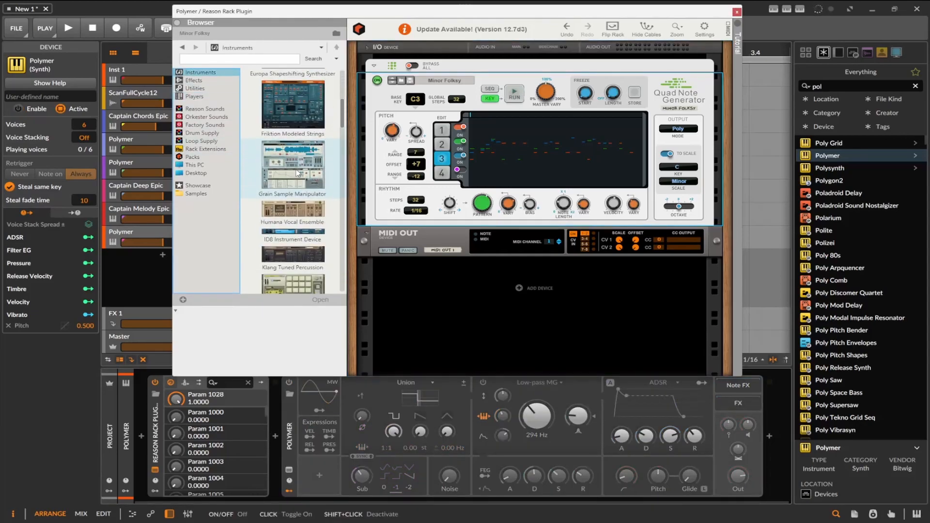
{"action": "left_click_drag", "start_coordinate": [297, 198], "coordinate": [526, 240]}
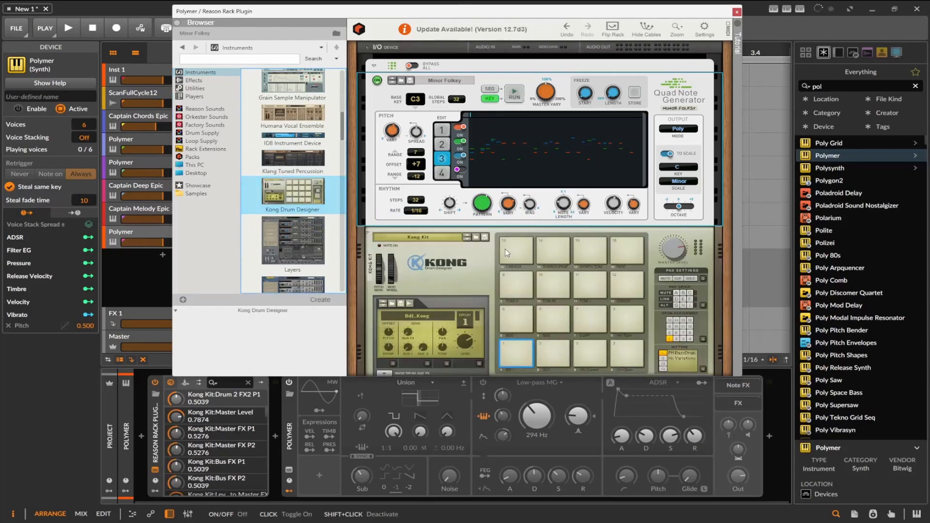
Replace the Quad Note Generator with the Beat Map player above the Kong Drum Designer and start its pattern
{"action": "left_click", "coordinate": [196, 98]}
{"action": "left_click_drag", "start_coordinate": [292, 133], "coordinate": [521, 139]}
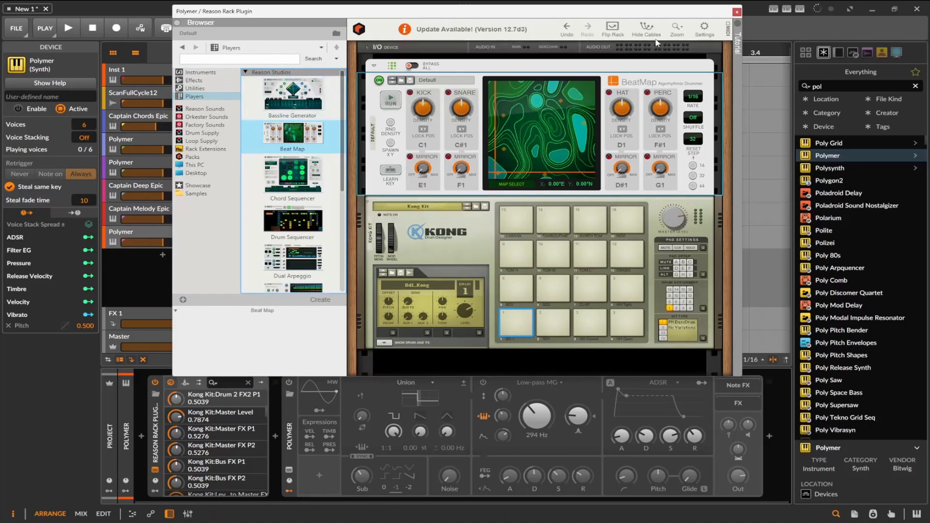
{"action": "left_click", "coordinate": [395, 101]}
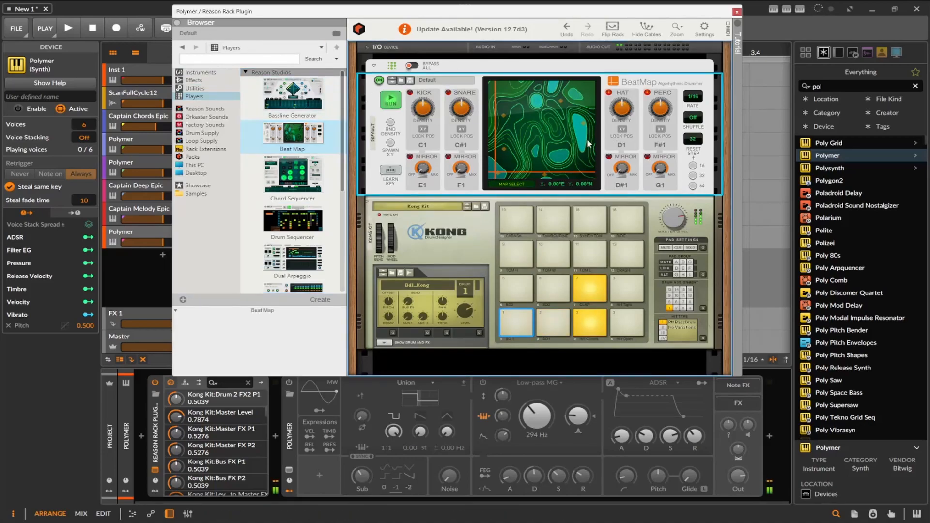
Try several map positions in Beat Map, ending at X 5.56°E, Y 1.77°N, and stop its pattern
{"action": "left_click_drag", "start_coordinate": [540, 142], "coordinate": [548, 123]}
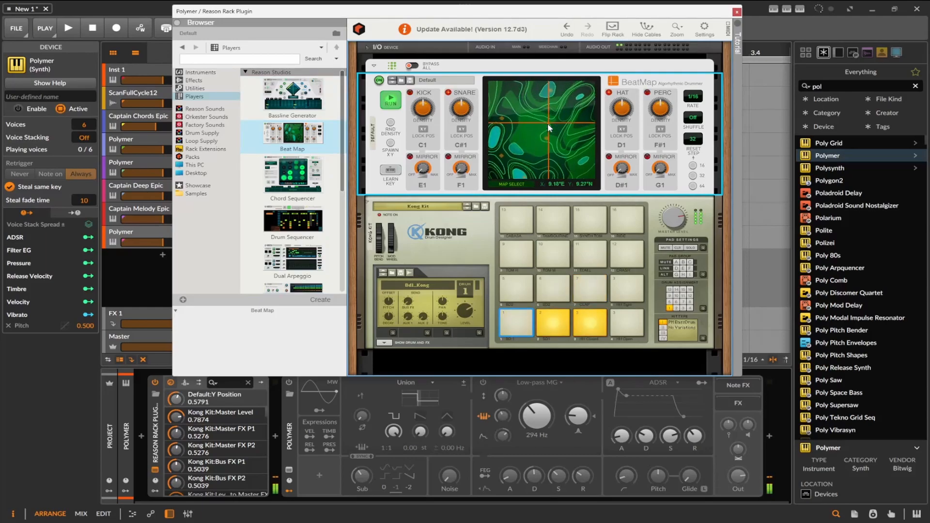
{"action": "left_click", "coordinate": [520, 144]}
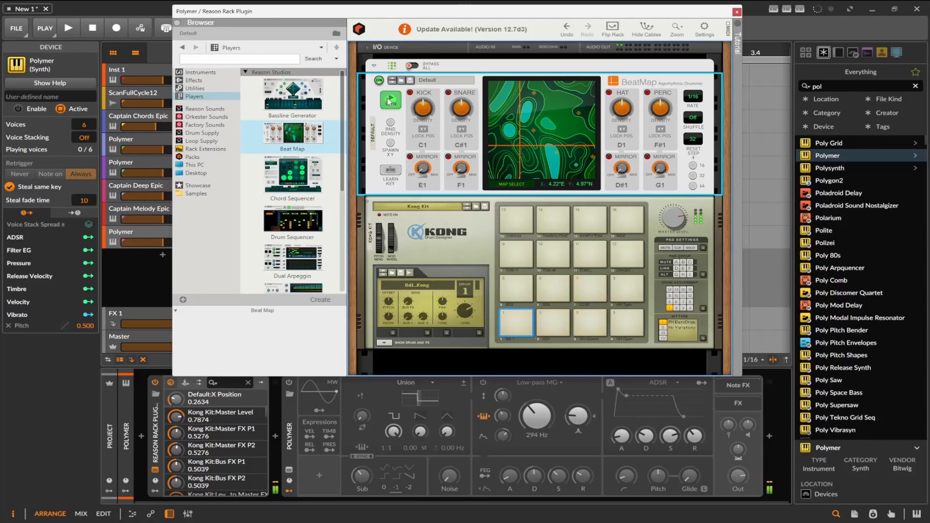
{"action": "left_click_drag", "start_coordinate": [520, 145], "coordinate": [430, 201]}
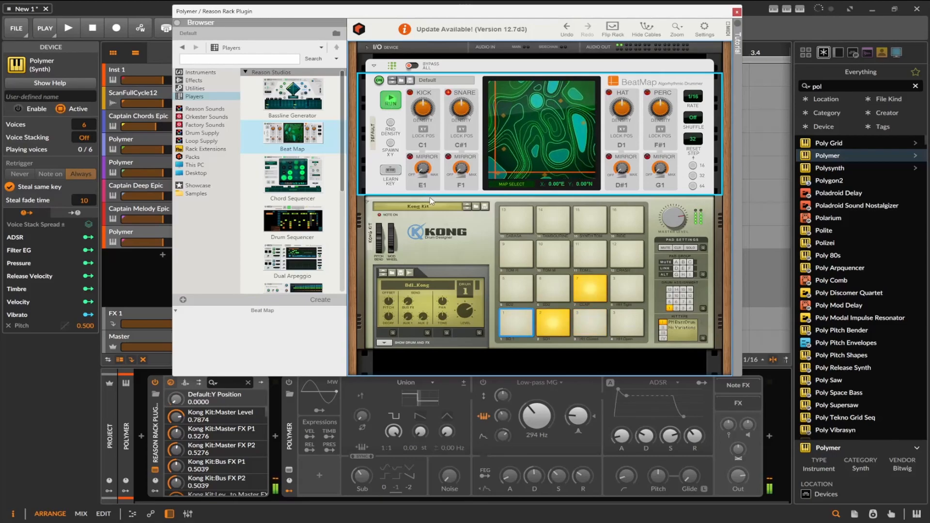
{"action": "left_click", "coordinate": [557, 156]}
{"action": "left_click", "coordinate": [531, 161]}
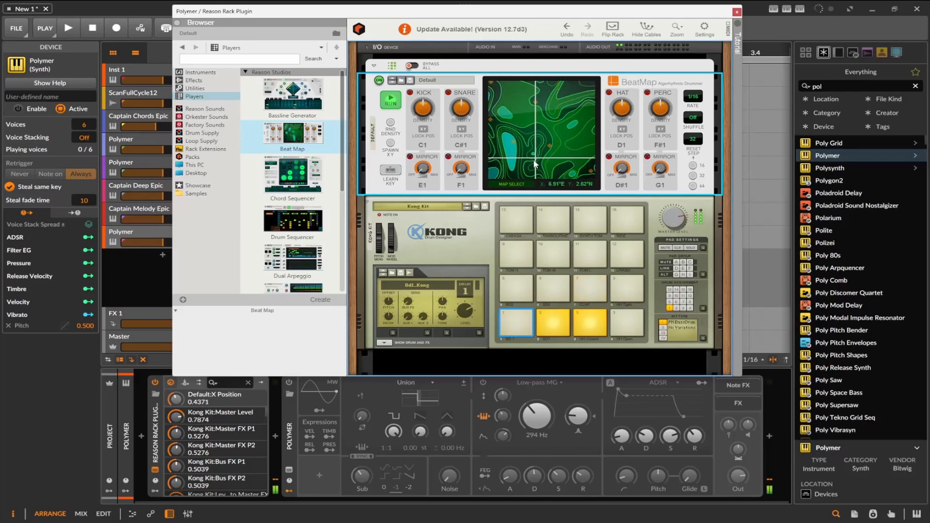
{"action": "left_click_drag", "start_coordinate": [531, 165], "coordinate": [528, 167]}
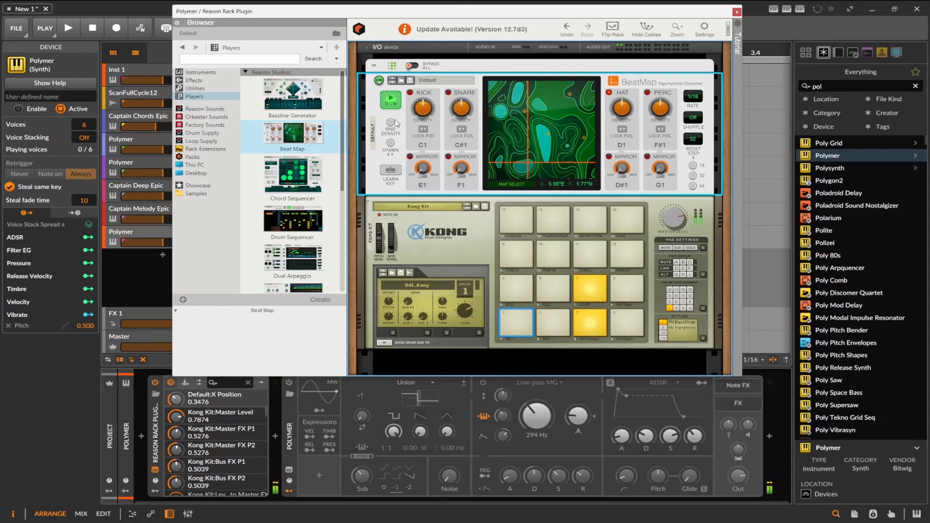
{"action": "left_click", "coordinate": [387, 99]}
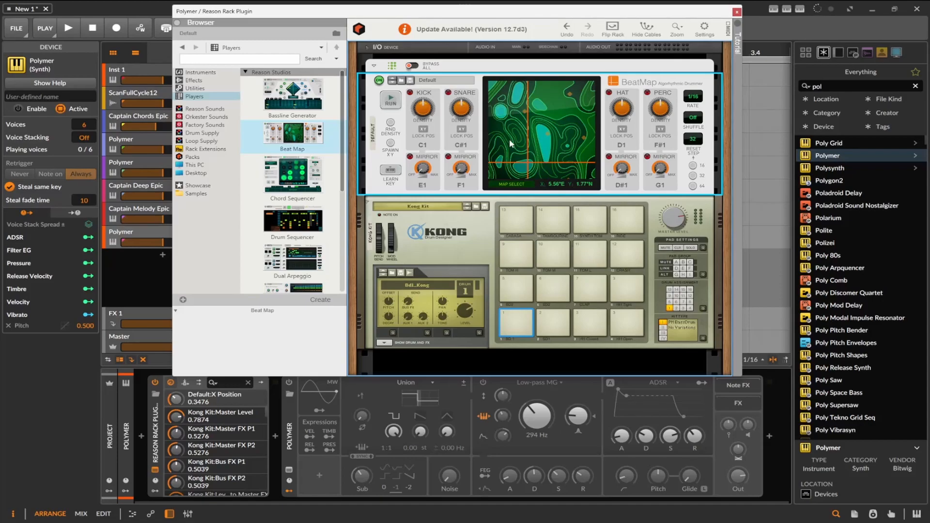
Delete the Kong Drum Designer and add the Beat Map player to the emptied rack
{"action": "left_click", "coordinate": [429, 235]}
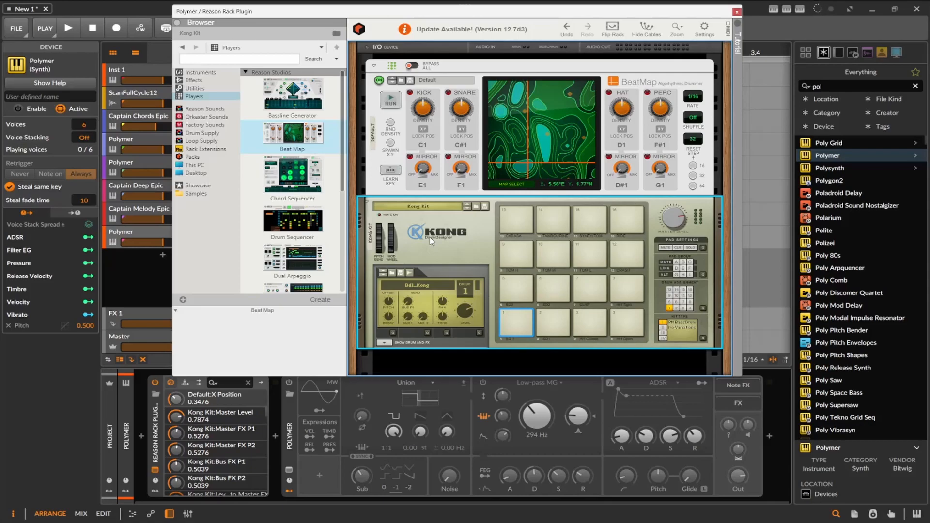
{"action": "left_click", "coordinate": [423, 145]}
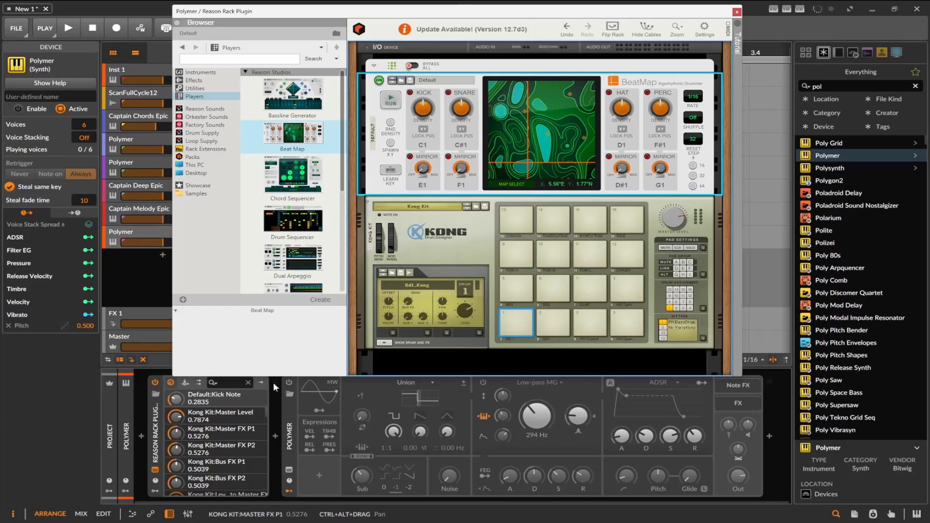
{"action": "left_click", "coordinate": [430, 257]}
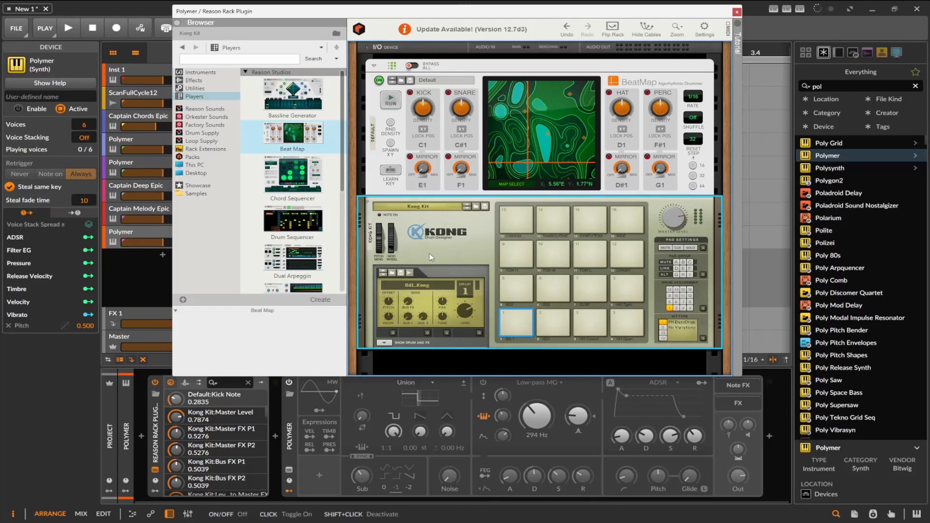
{"action": "key", "text": "Delete"}
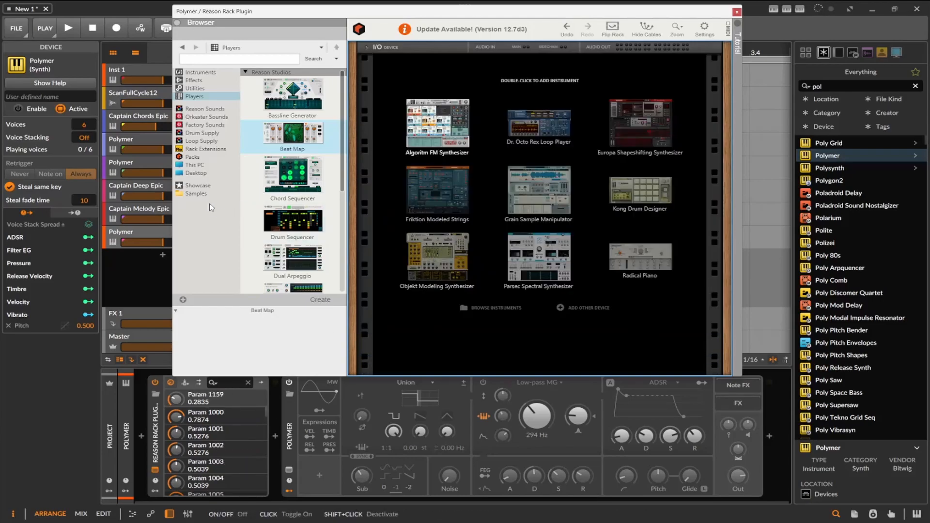
{"action": "left_click_drag", "start_coordinate": [293, 135], "coordinate": [469, 151]}
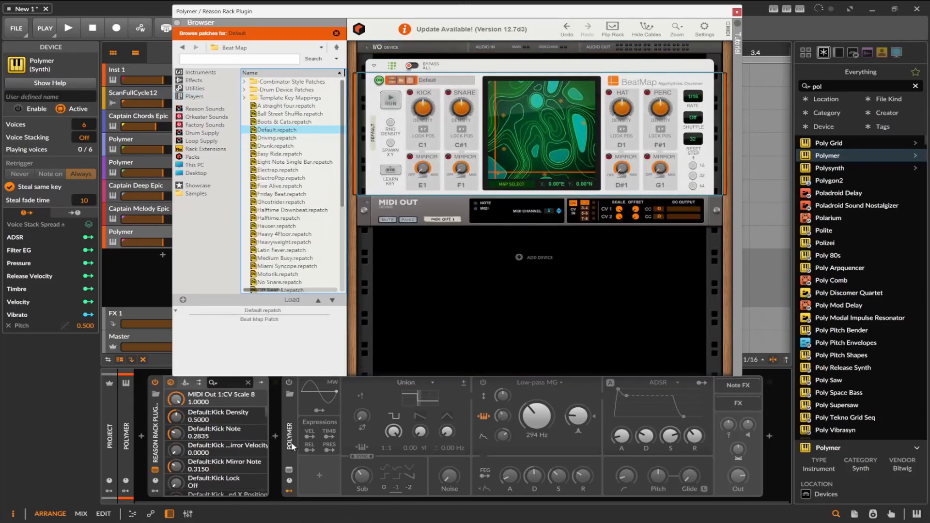
Switch on the Polymer synth, start playback, and move the Beat Map position to X 11.96°E, Y 2.11°N
{"action": "left_click", "coordinate": [289, 382]}
{"action": "left_click", "coordinate": [68, 29]}
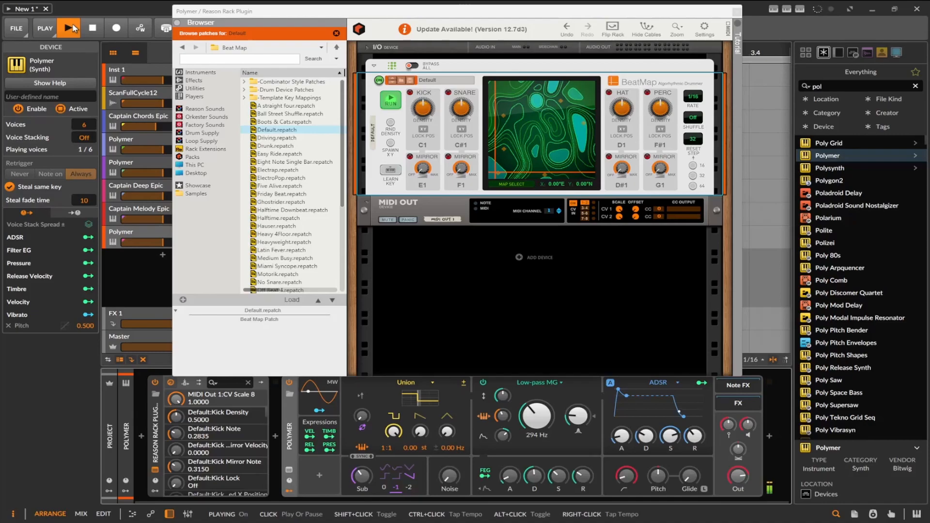
{"action": "left_click", "coordinate": [538, 132]}
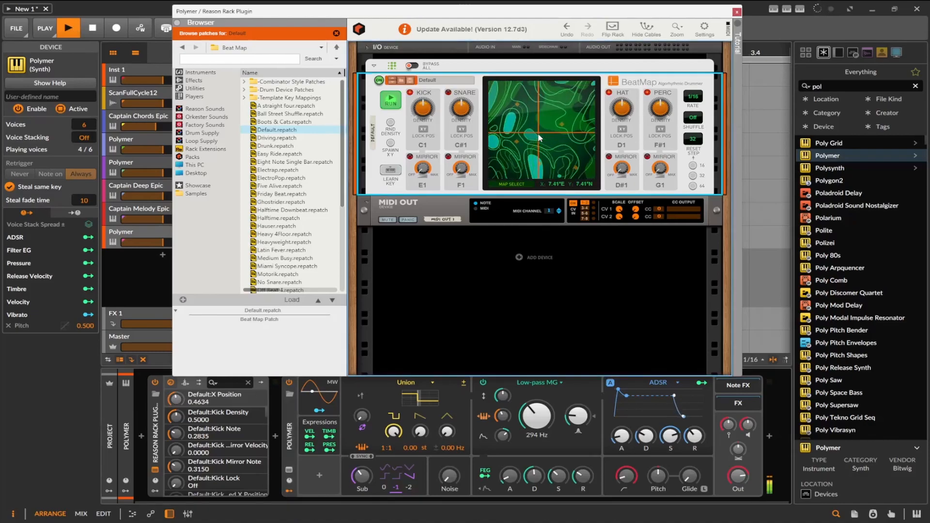
{"action": "left_click", "coordinate": [564, 161]}
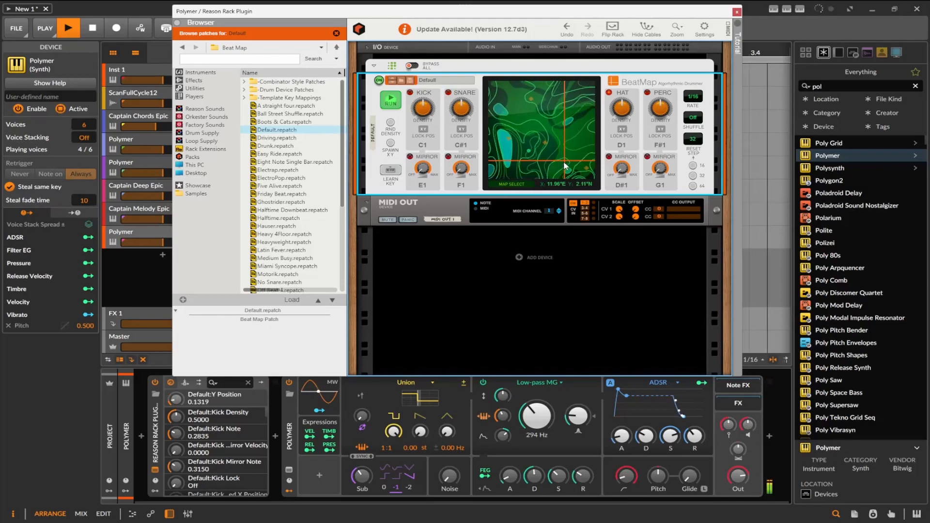
Set the Beat Map trigger notes to C3 for kick, B2 for snare, E2 for hat and G2 for perc
{"action": "left_click_drag", "start_coordinate": [422, 145], "coordinate": [434, 99]}
{"action": "left_click_drag", "start_coordinate": [462, 149], "coordinate": [468, 103]}
{"action": "left_click_drag", "start_coordinate": [624, 144], "coordinate": [628, 116]}
{"action": "left_click_drag", "start_coordinate": [662, 142], "coordinate": [673, 116]}
Set the mirror notes to C2 for perc, G#1 for hat and A2 for snare, and stop playback after moving the map to X 7.92°E, Y 6.57°N
{"action": "left_click_drag", "start_coordinate": [660, 185], "coordinate": [619, 160]}
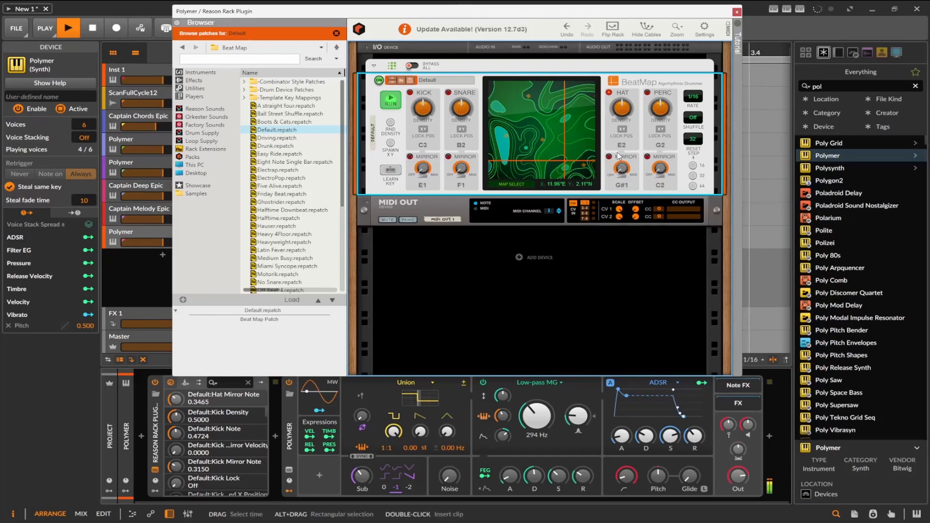
{"action": "left_click_drag", "start_coordinate": [455, 184], "coordinate": [448, 164]}
{"action": "left_click_drag", "start_coordinate": [540, 170], "coordinate": [541, 139]}
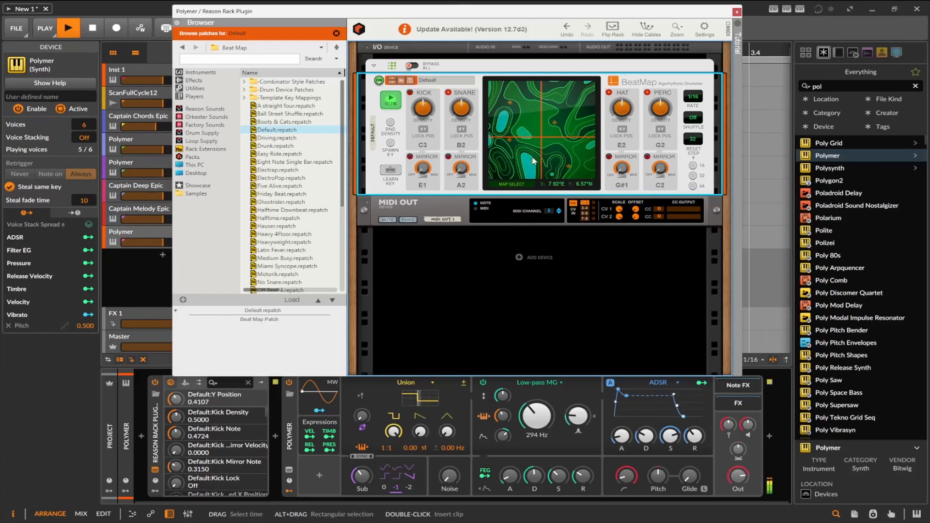
{"action": "key", "text": "space"}
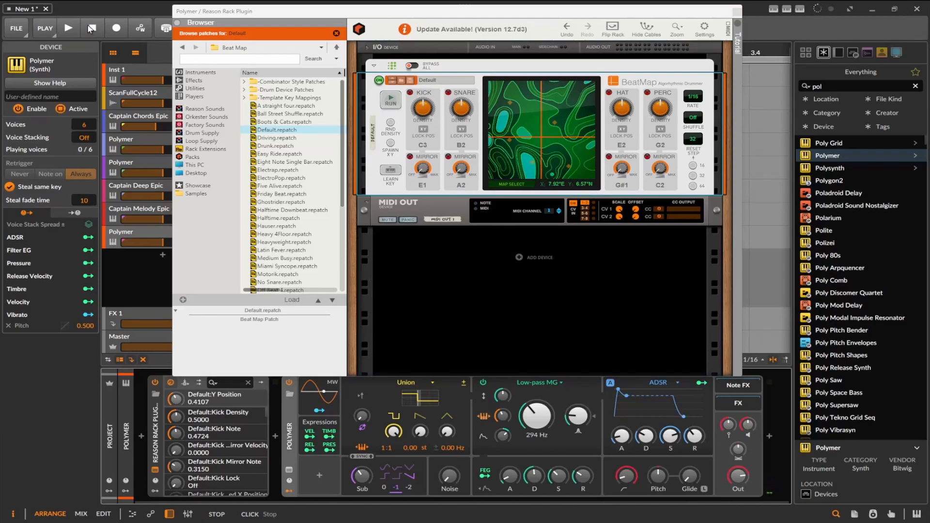
Replace the Beat Map with the Drum Sequencer player and run its default pattern
{"action": "left_click", "coordinate": [188, 46]}
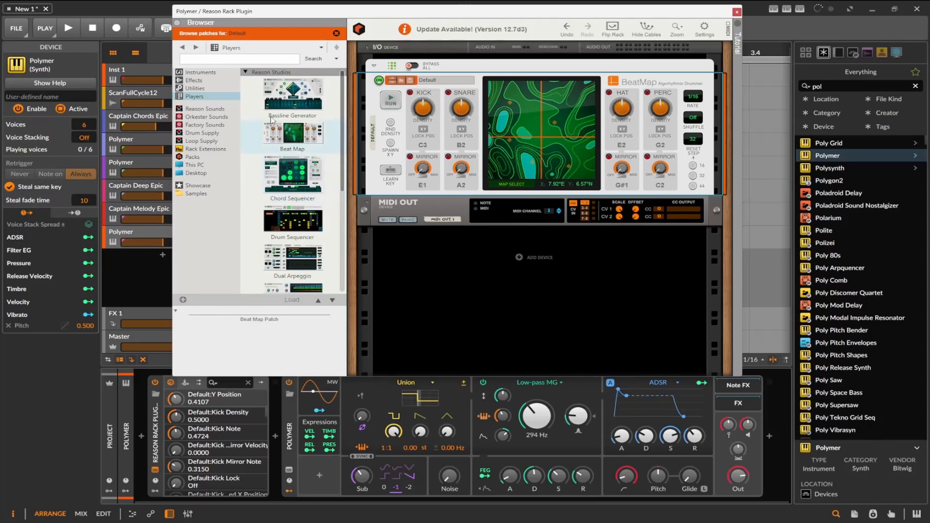
{"action": "left_click_drag", "start_coordinate": [292, 220], "coordinate": [540, 134]}
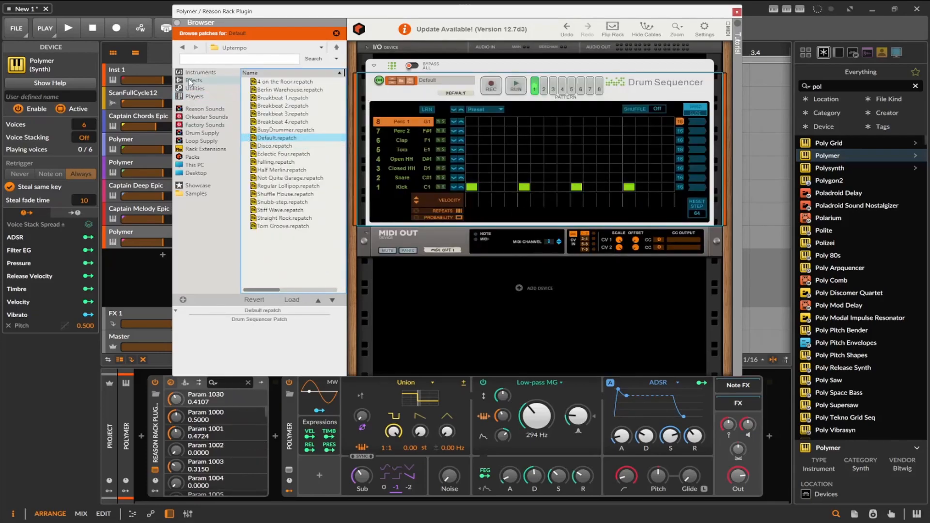
{"action": "left_click", "coordinate": [515, 86]}
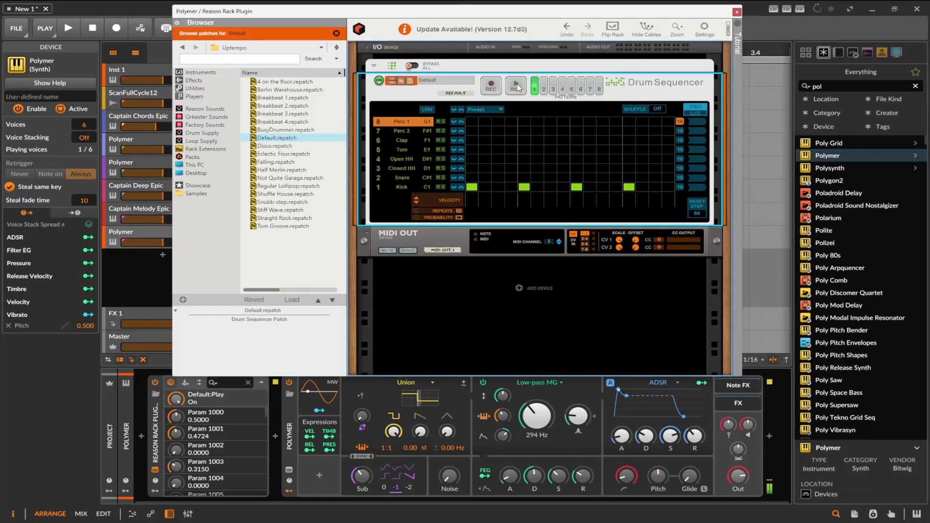
Add an Open HH hit on step 5, a Clap on step 11 and a Perc 2 on step 13
{"action": "left_click", "coordinate": [524, 158]}
{"action": "left_click", "coordinate": [602, 140]}
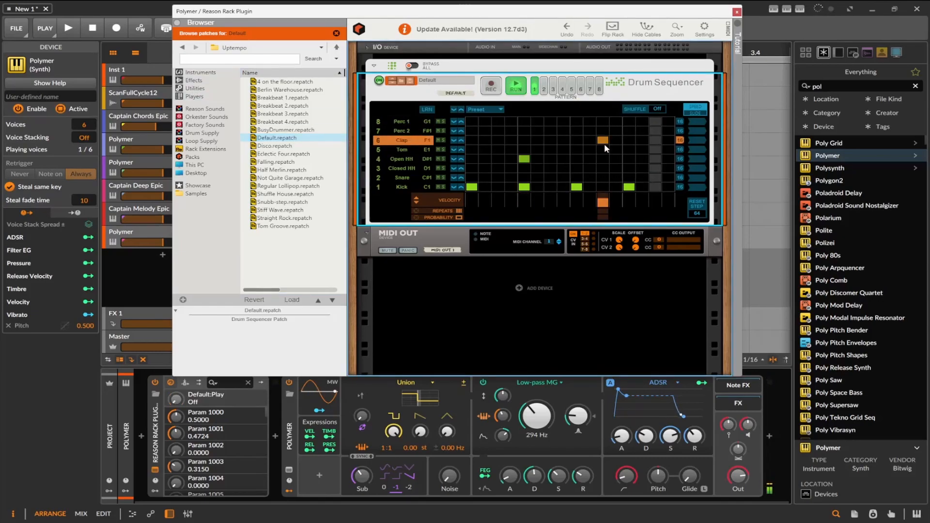
{"action": "left_click", "coordinate": [629, 130]}
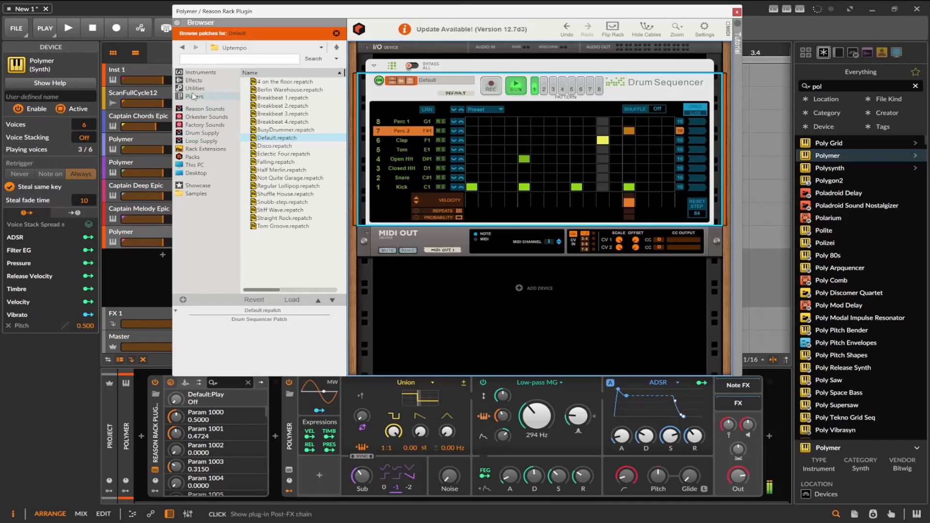
Add the Kong Drum Designer below the Drum Sequencer and switch off the Polymer synth
{"action": "left_click", "coordinate": [195, 73]}
{"action": "scroll", "coordinate": [293, 216], "scroll_direction": "down", "scroll_amount": 5}
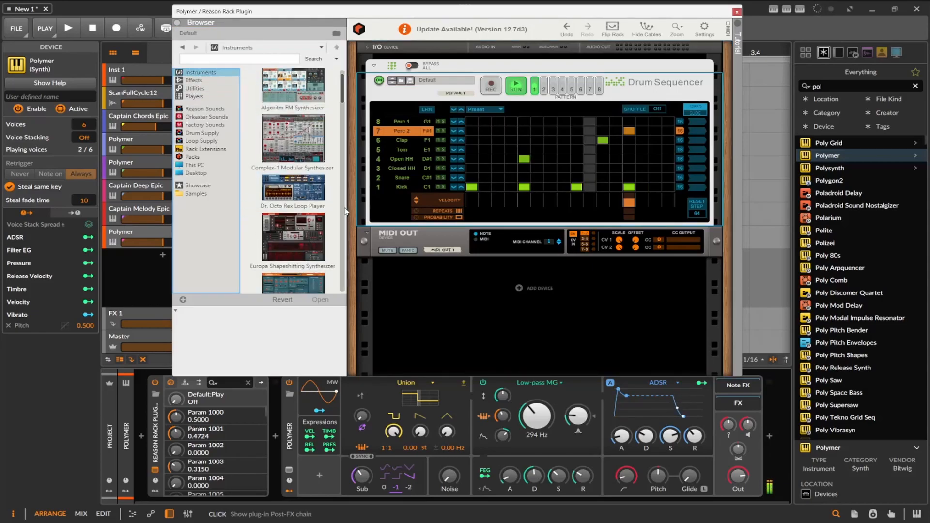
{"action": "left_click_drag", "start_coordinate": [293, 215], "coordinate": [508, 291]}
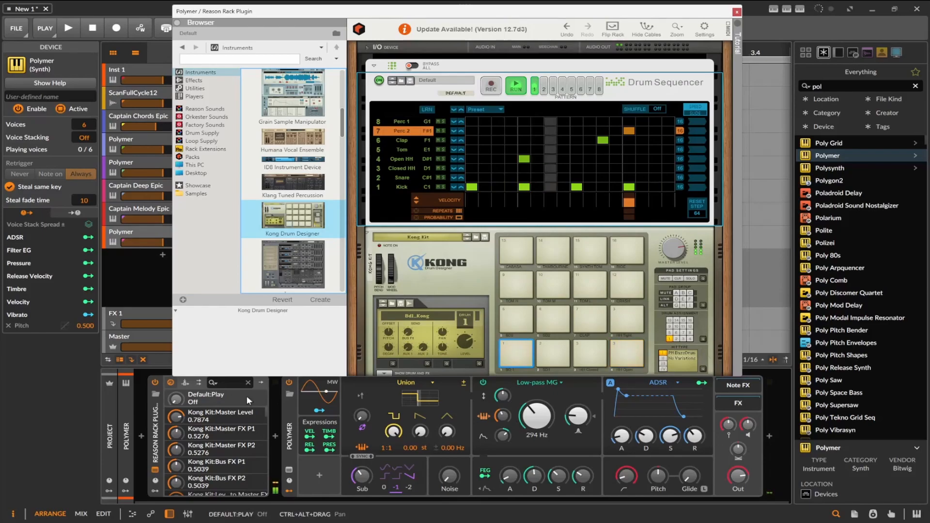
{"action": "left_click", "coordinate": [289, 382]}
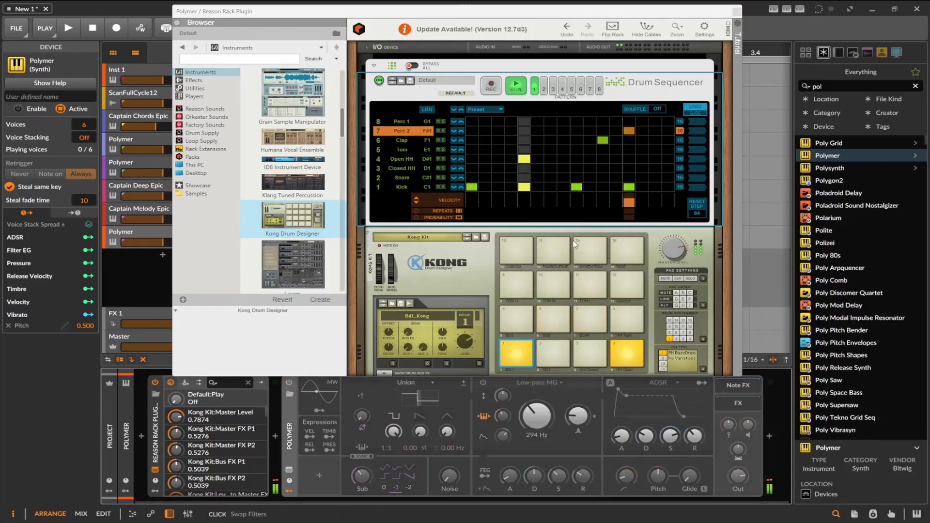
Audition the Drum Sequencer patches Disco, Falling and Half Merlin, and stop the sequencer
{"action": "left_click", "coordinate": [392, 80]}
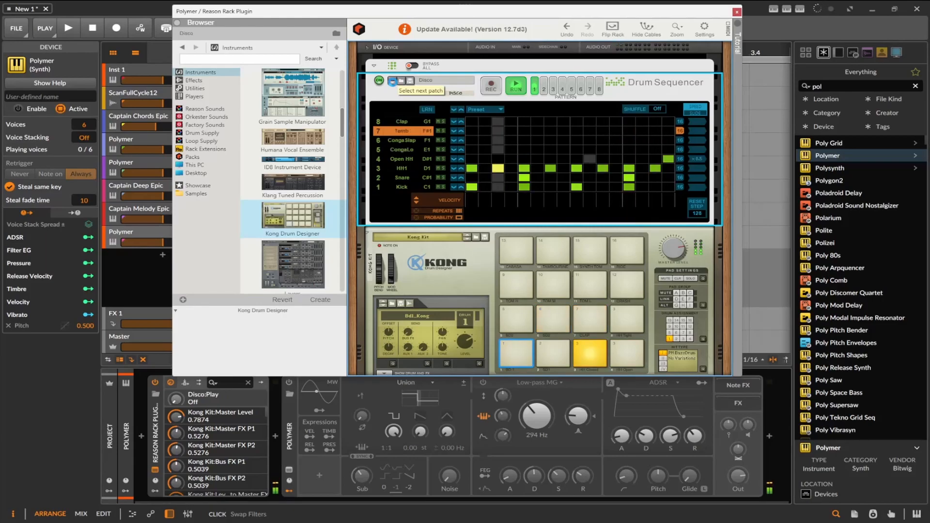
{"action": "left_click", "coordinate": [392, 80]}
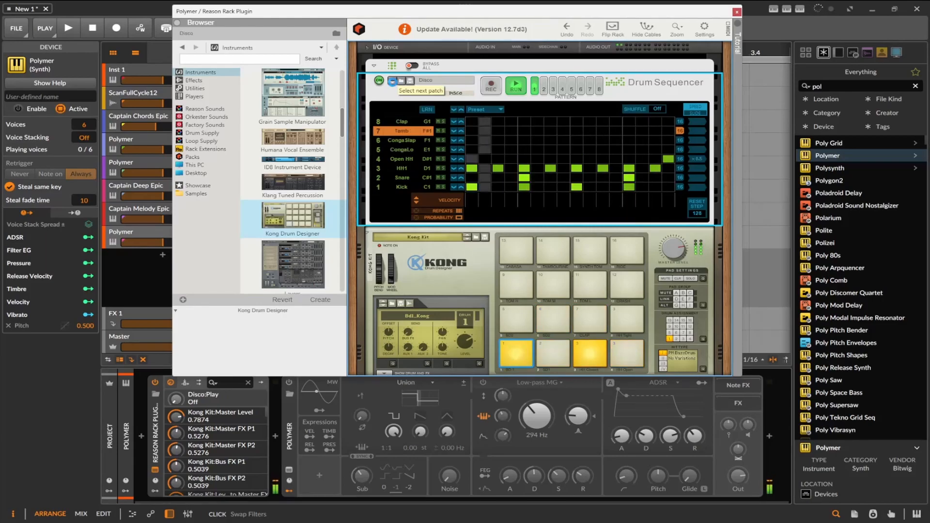
{"action": "left_click", "coordinate": [392, 81]}
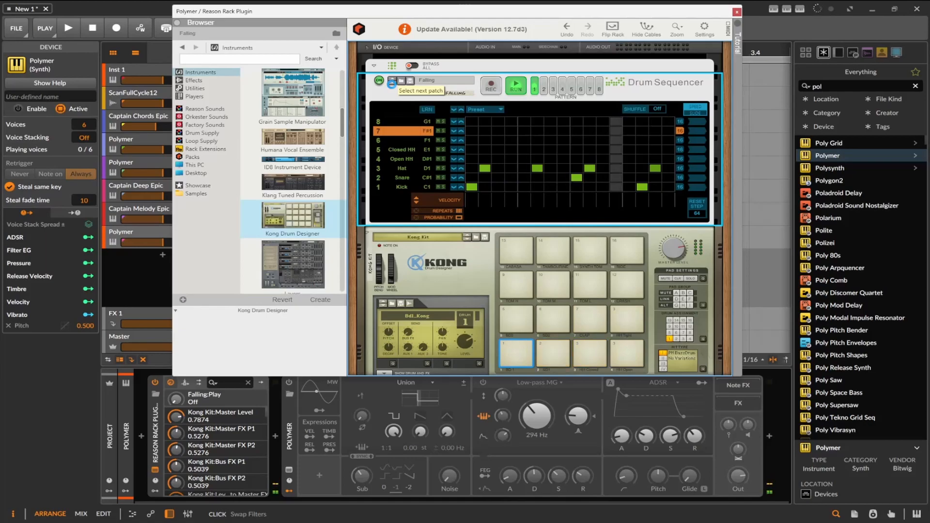
{"action": "left_click", "coordinate": [392, 80]}
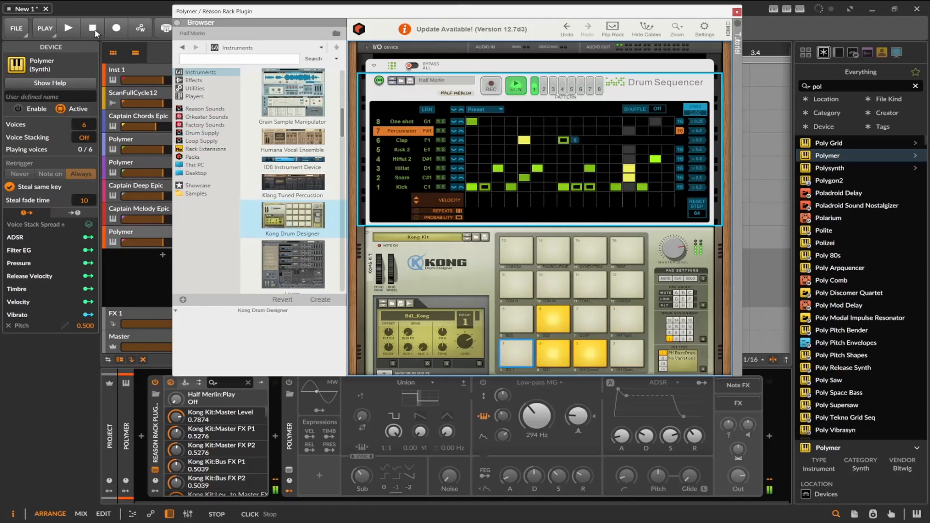
{"action": "left_click", "coordinate": [201, 97]}
{"action": "left_click", "coordinate": [522, 92]}
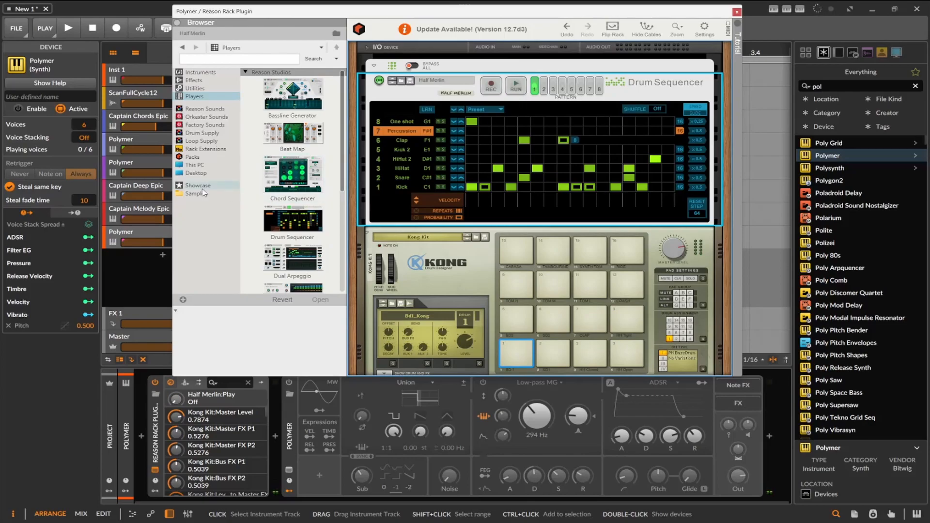
Add the Beat Map player above the Drum Sequencer and run both players together
{"action": "left_click_drag", "start_coordinate": [290, 134], "coordinate": [434, 95]}
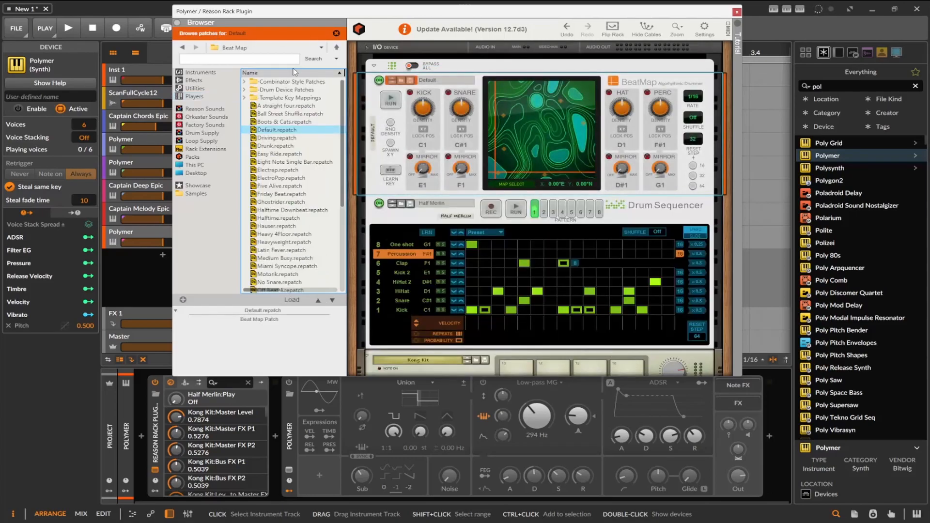
{"action": "left_click", "coordinate": [384, 102]}
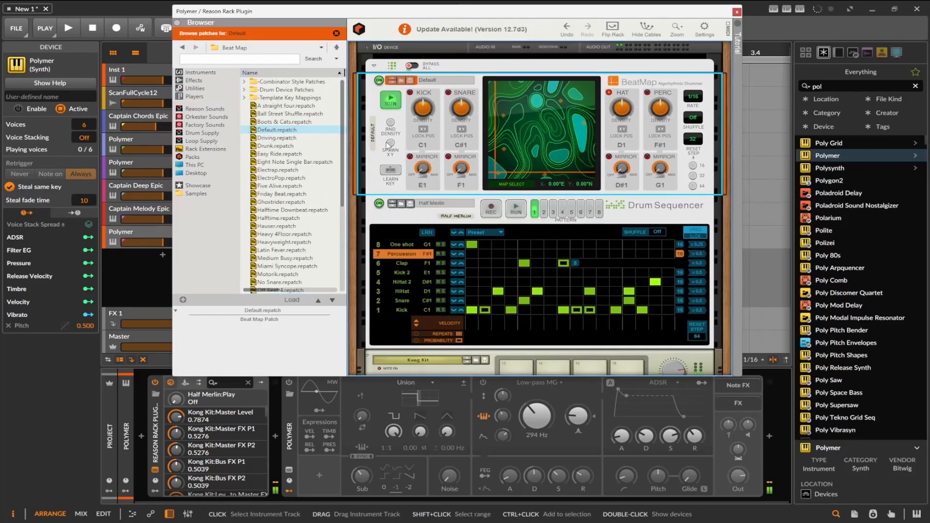
{"action": "left_click", "coordinate": [515, 208]}
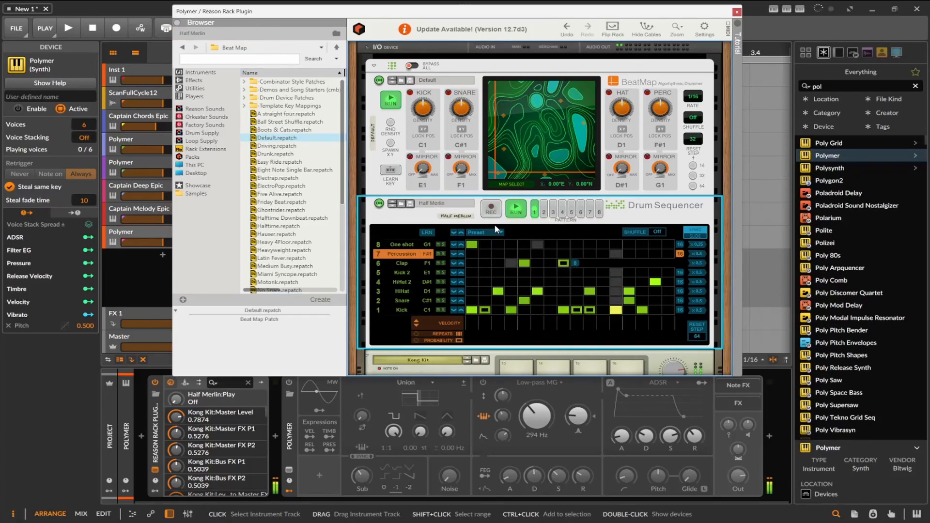
Clear the One shot, Snare and both HiHat rows of the Drum Sequencer and remove the Clap hits on steps 5 and 8
{"action": "left_click", "coordinate": [471, 244]}
{"action": "left_click", "coordinate": [523, 263]}
{"action": "left_click", "coordinate": [498, 291]}
{"action": "left_click", "coordinate": [523, 301]}
{"action": "left_click", "coordinate": [537, 291]}
{"action": "left_click", "coordinate": [589, 291]}
{"action": "left_click", "coordinate": [563, 262]}
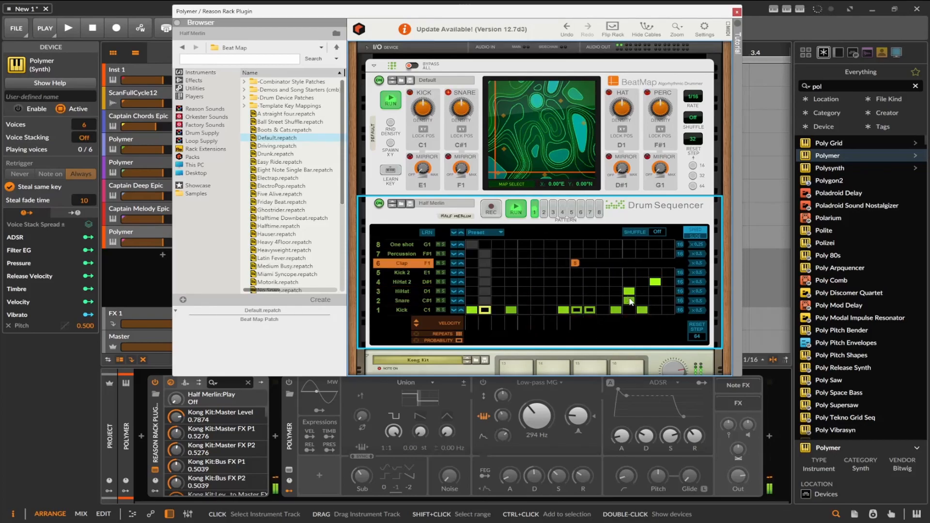
{"action": "left_click", "coordinate": [629, 301]}
{"action": "left_click", "coordinate": [629, 291]}
{"action": "left_click", "coordinate": [654, 281]}
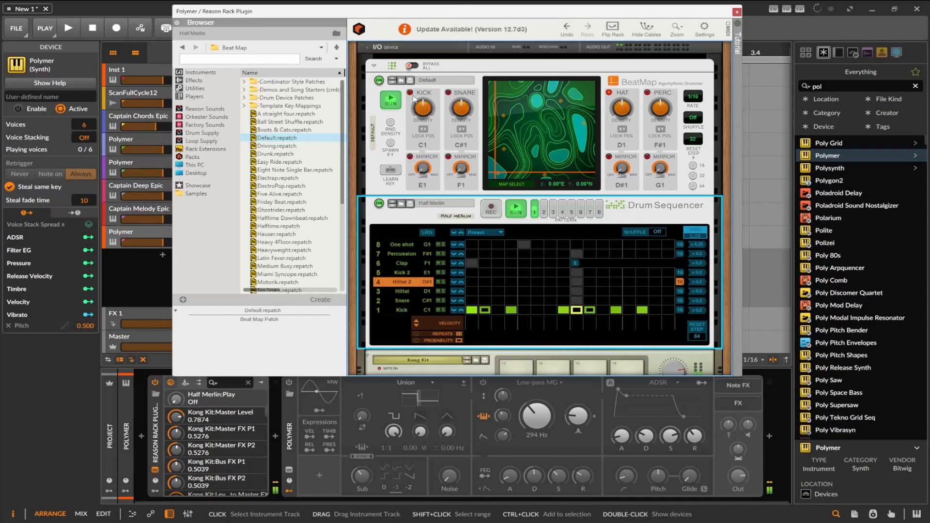
Move the Beat Map position to 8.51°E, 10.28°N and set its kick note to B1
{"action": "left_click", "coordinate": [423, 145]}
{"action": "left_click_drag", "start_coordinate": [423, 145], "coordinate": [480, 133]}
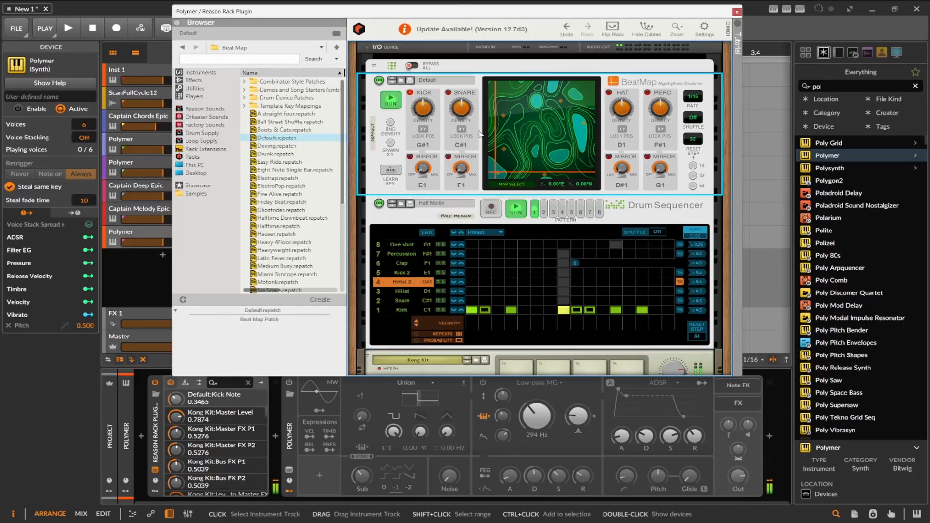
{"action": "left_click", "coordinate": [542, 148]}
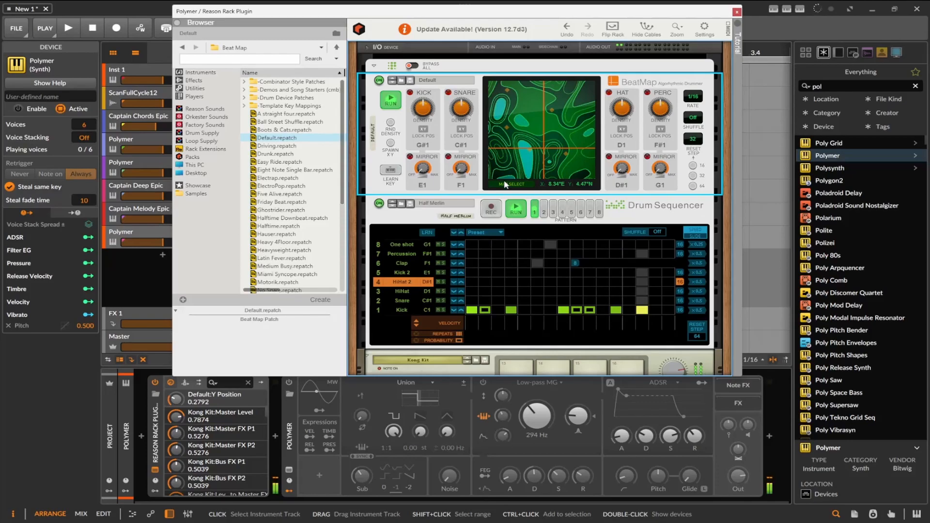
{"action": "left_click_drag", "start_coordinate": [542, 140], "coordinate": [544, 120]}
{"action": "left_click_drag", "start_coordinate": [422, 145], "coordinate": [423, 158]}
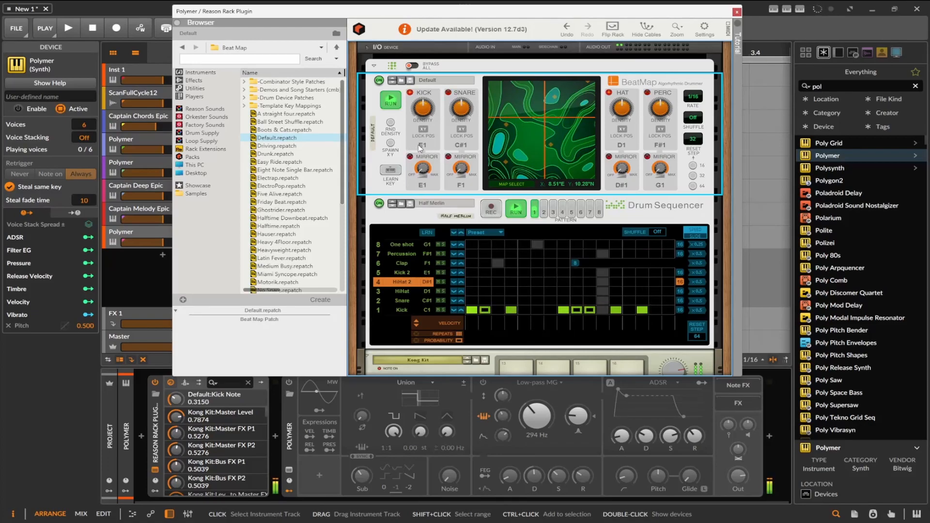
{"action": "left_click_drag", "start_coordinate": [419, 148], "coordinate": [427, 134]}
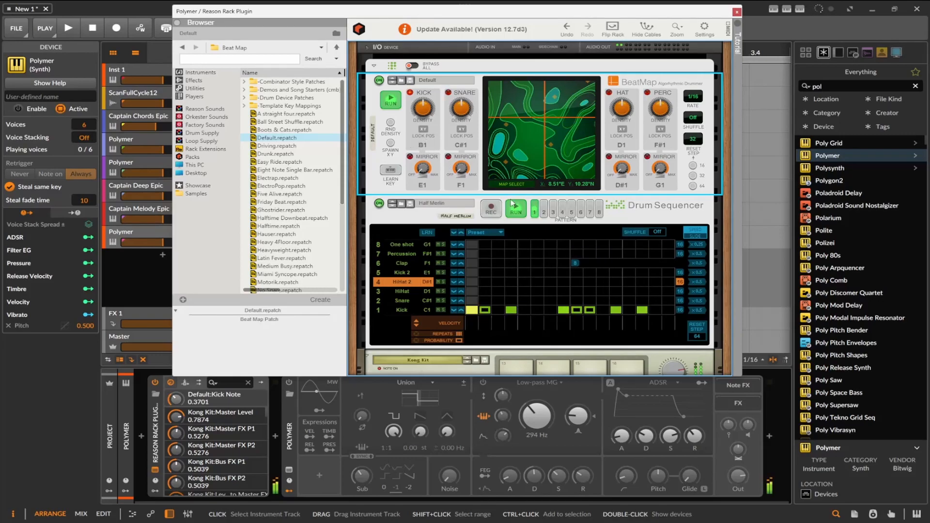
Add Snare hits on steps 1, 5, 10 and 14 of the Drum Sequencer and set Beat Map's snare note to D#1
{"action": "left_click", "coordinate": [471, 300]}
{"action": "left_click", "coordinate": [523, 300]}
{"action": "left_click", "coordinate": [589, 301]}
{"action": "left_click", "coordinate": [642, 300]}
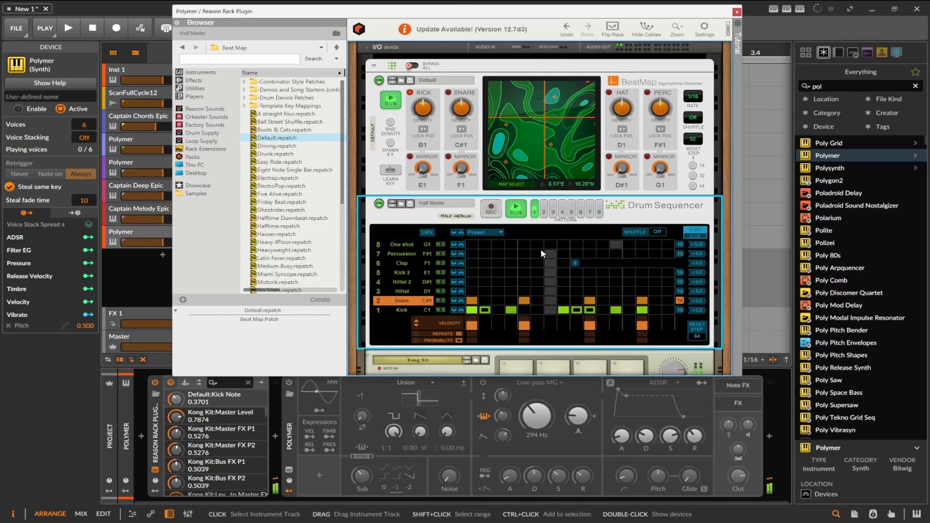
{"action": "left_click_drag", "start_coordinate": [463, 145], "coordinate": [464, 142]}
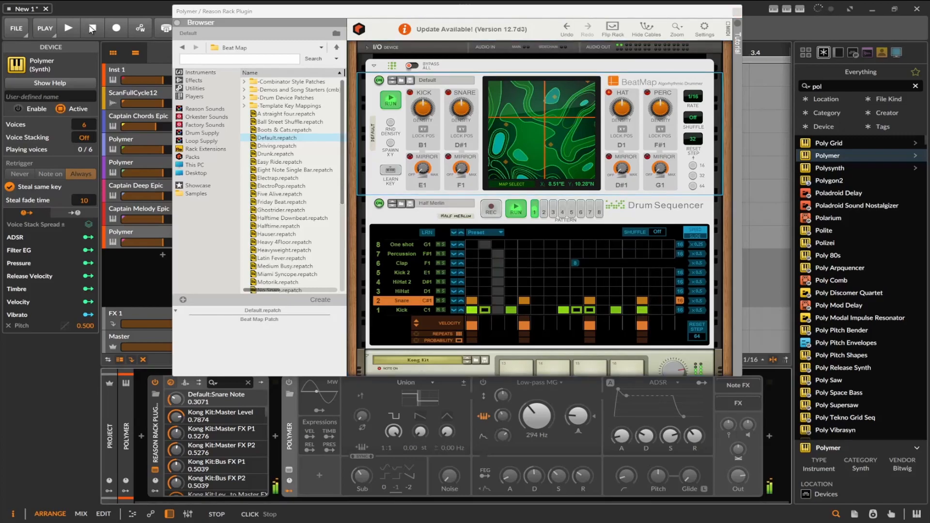
Stop both players, briefly running Beat Map on its own before stopping it
{"action": "left_click", "coordinate": [390, 99]}
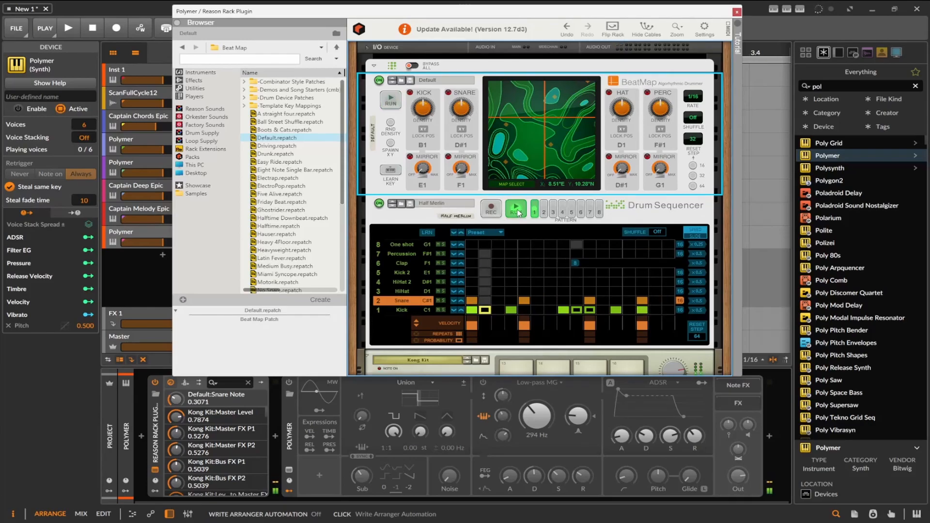
{"action": "left_click", "coordinate": [517, 212]}
{"action": "left_click", "coordinate": [390, 101]}
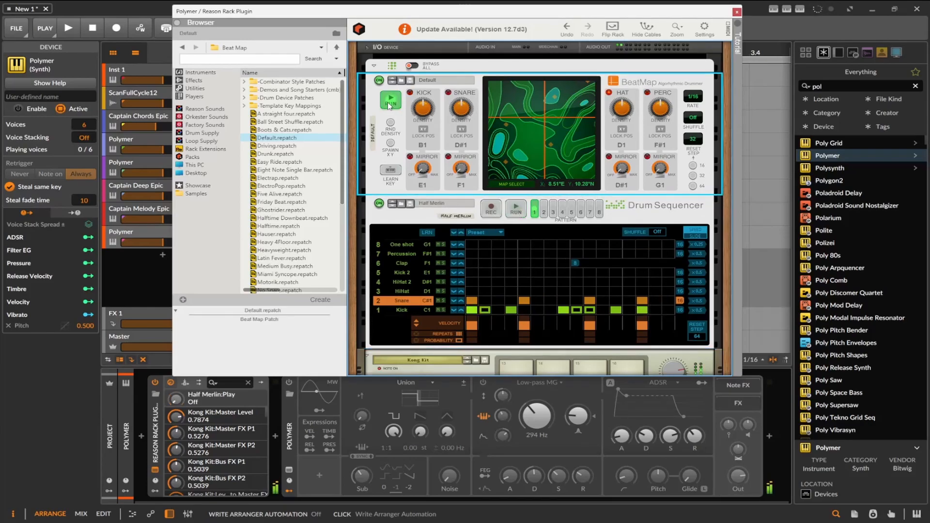
{"action": "left_click", "coordinate": [389, 104]}
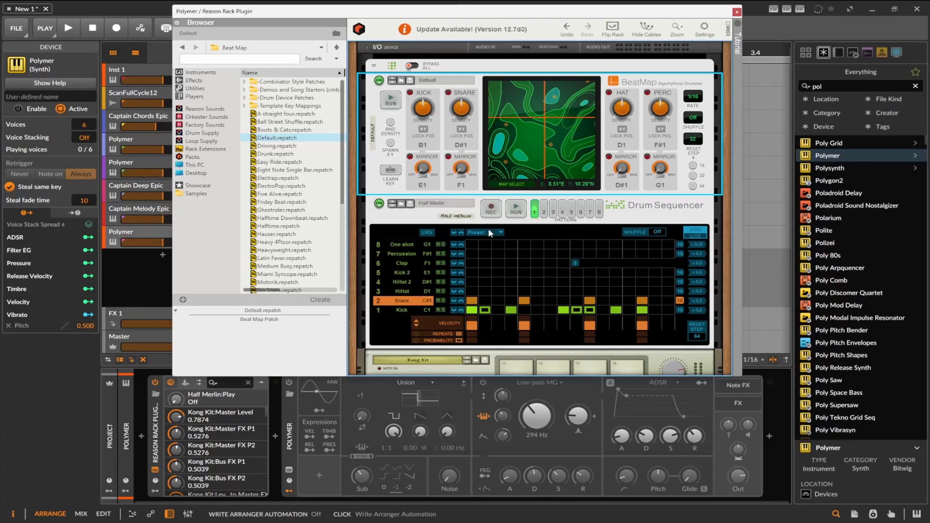
Close the Reason Rack window and open the Captain Chords Epic plugin on its track
{"action": "left_click", "coordinate": [736, 12]}
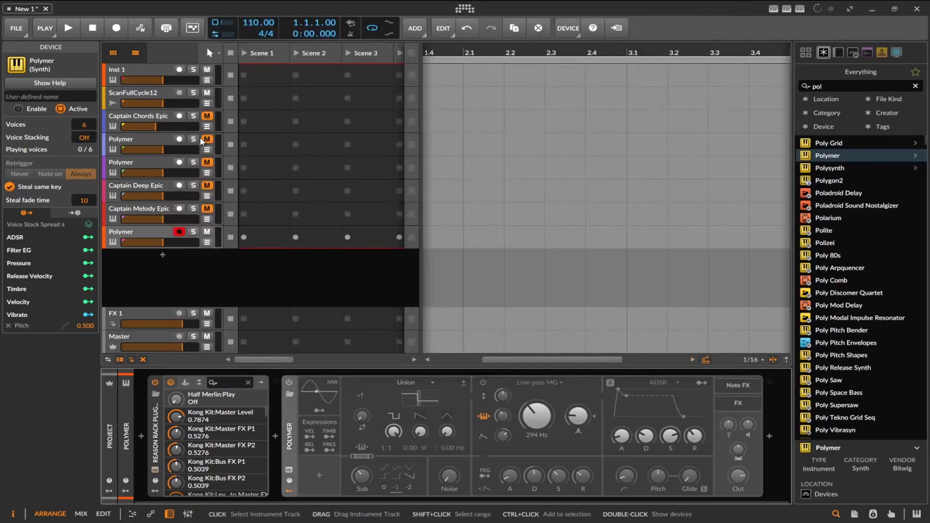
{"action": "left_click", "coordinate": [140, 116]}
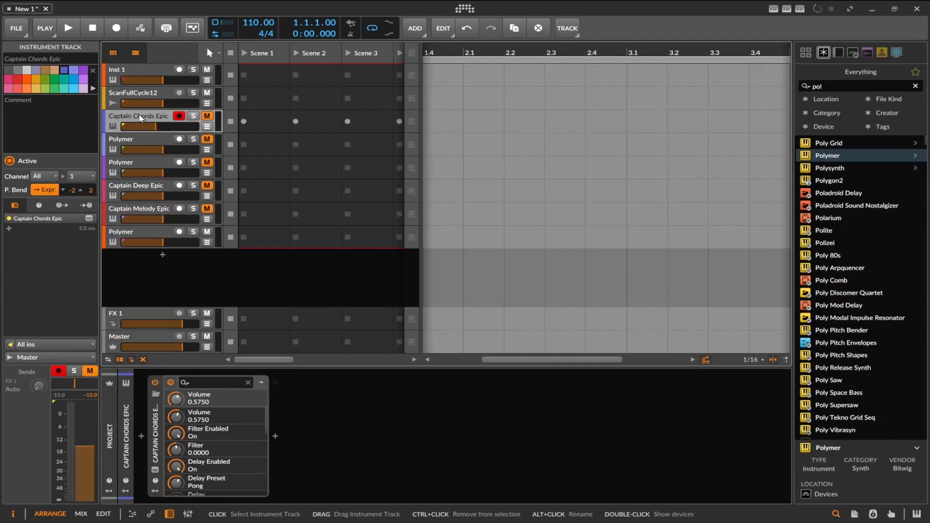
{"action": "left_click", "coordinate": [160, 468]}
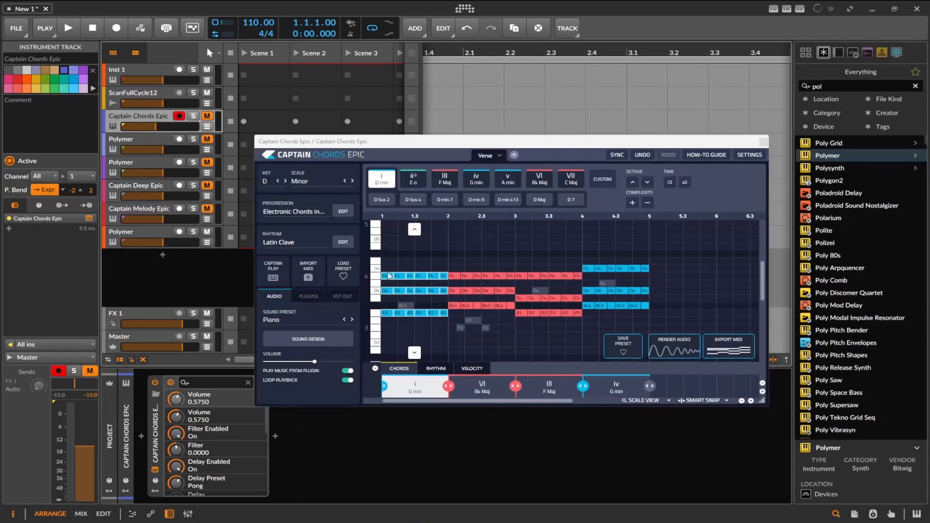